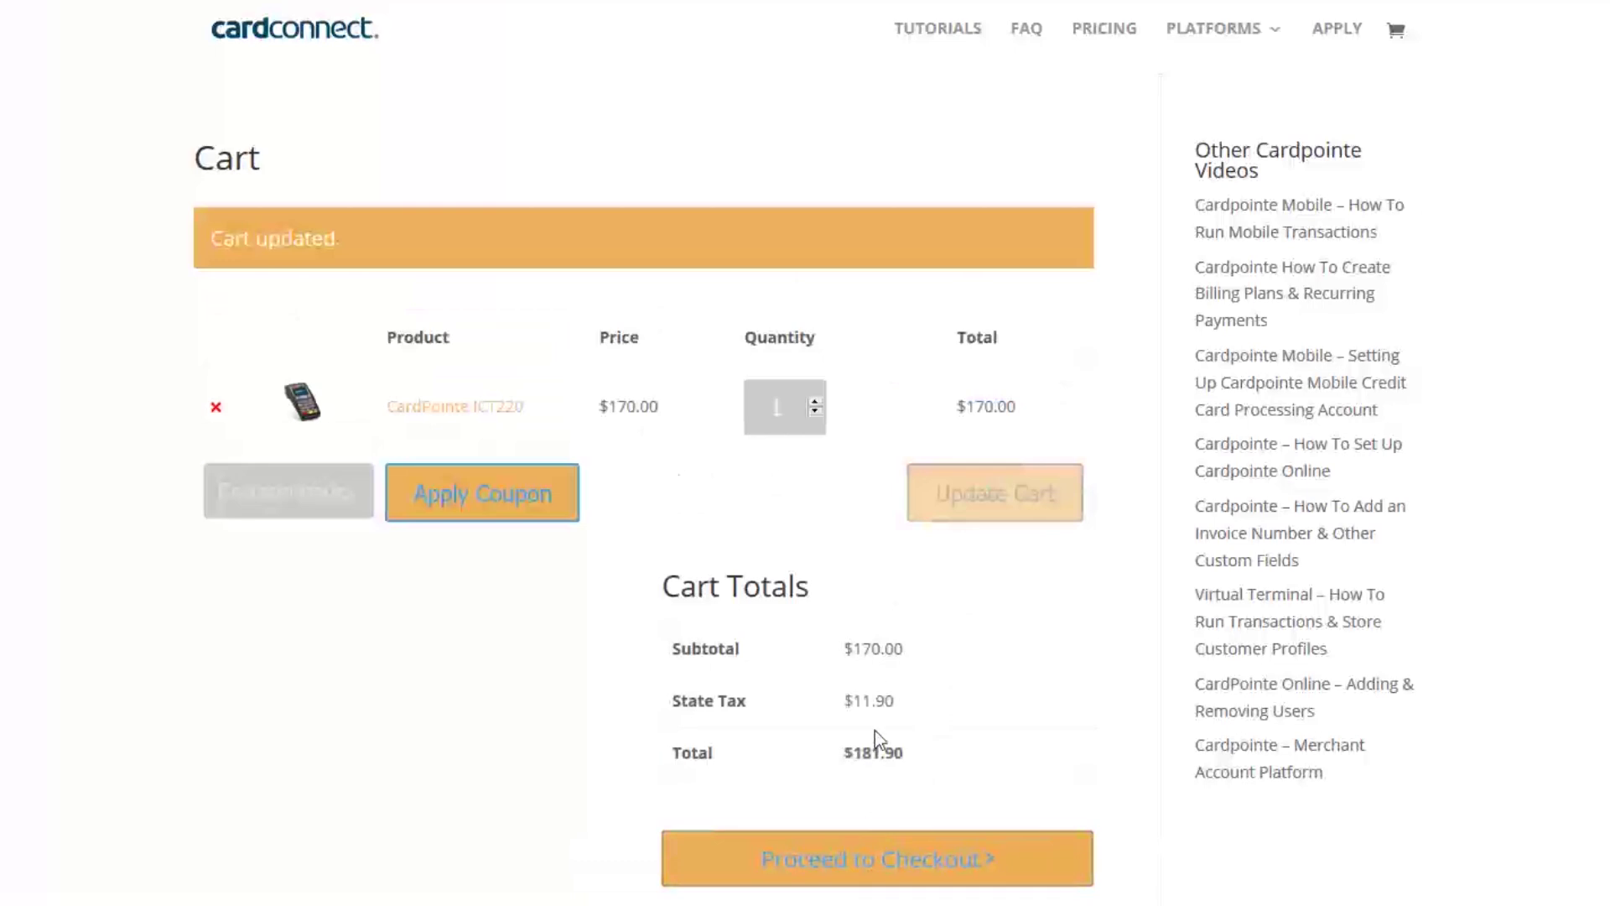
Step: Proceed from the CardPointe ICT220 cart to checkout and visit the billing name and company fields
left_click(285, 403)
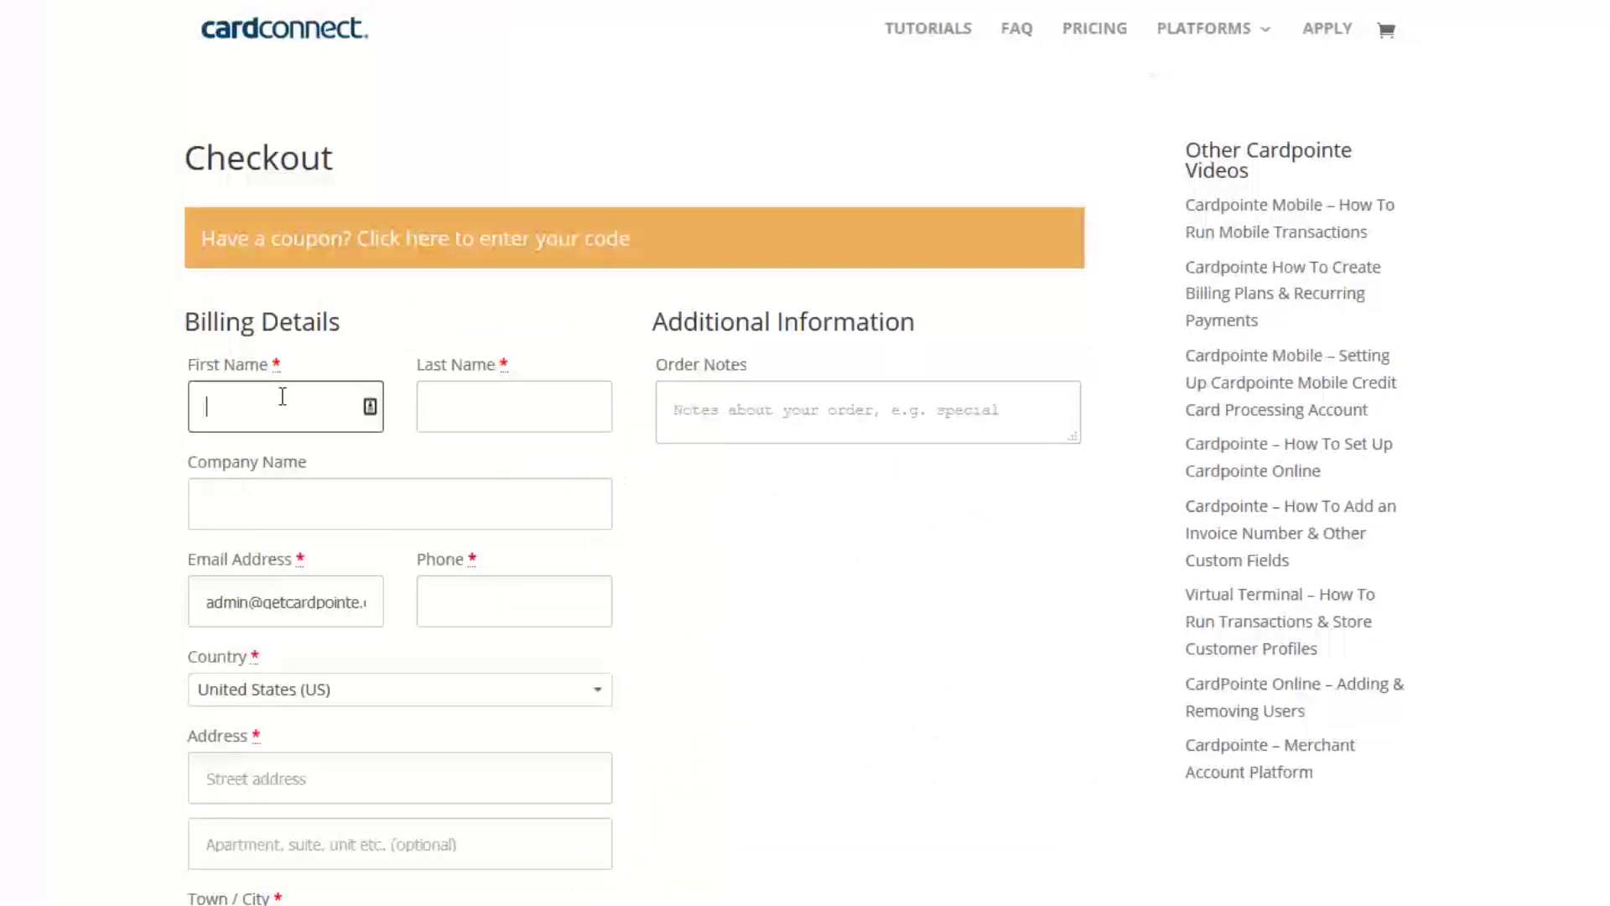
left_click(492, 403)
left_click(447, 509)
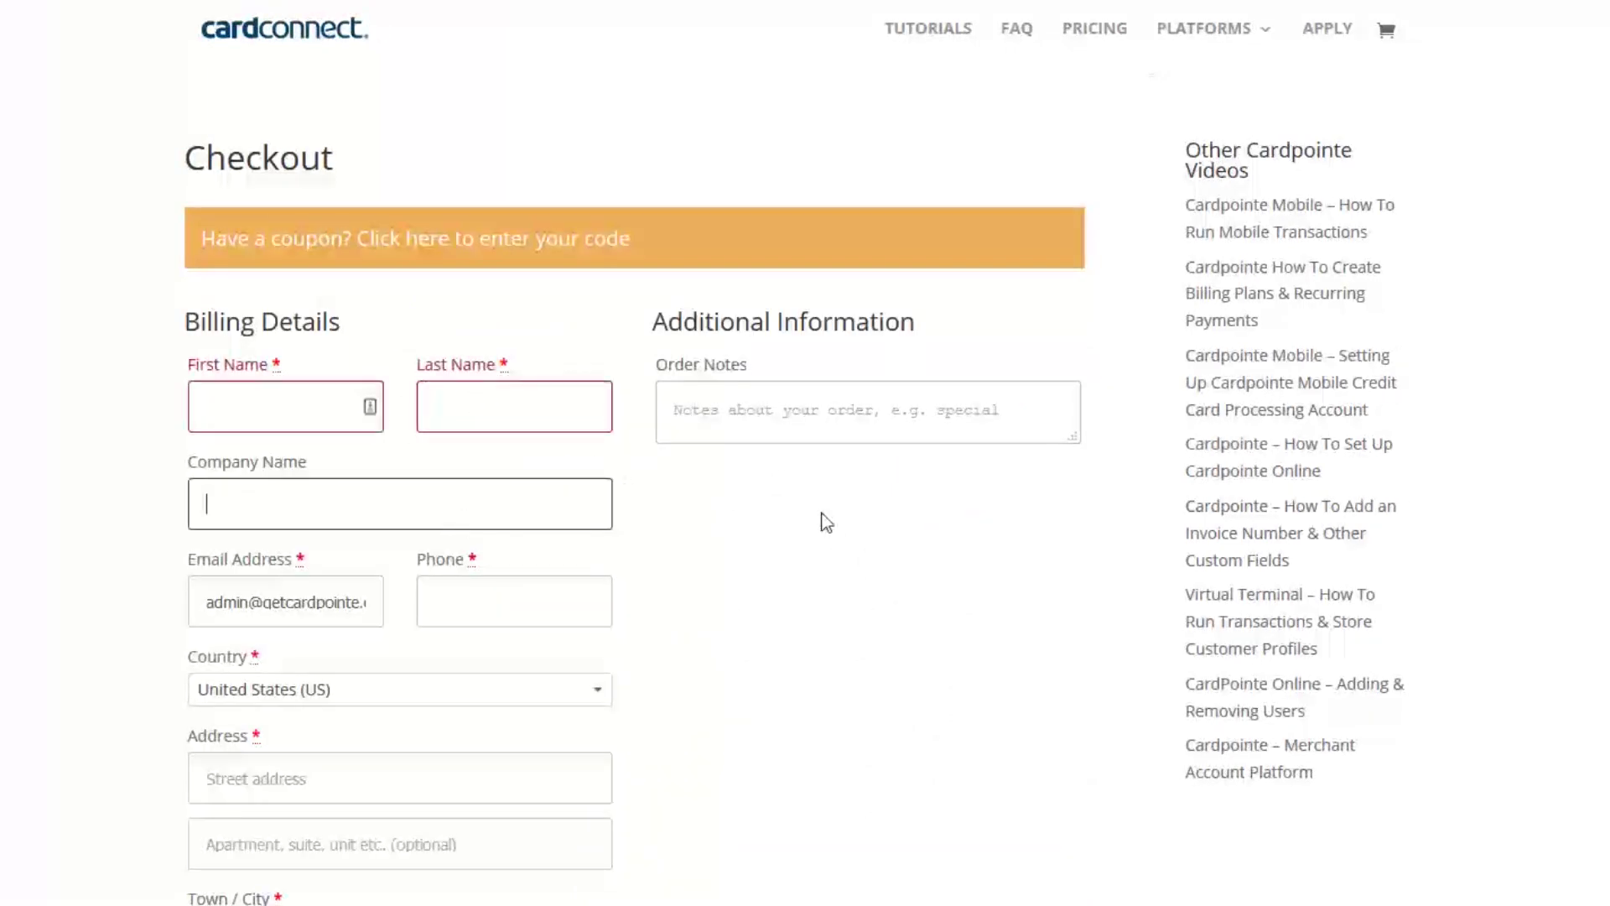
scroll(825, 522, "down", 1)
scroll(825, 521, "down", 3)
scroll(825, 521, "down", 3)
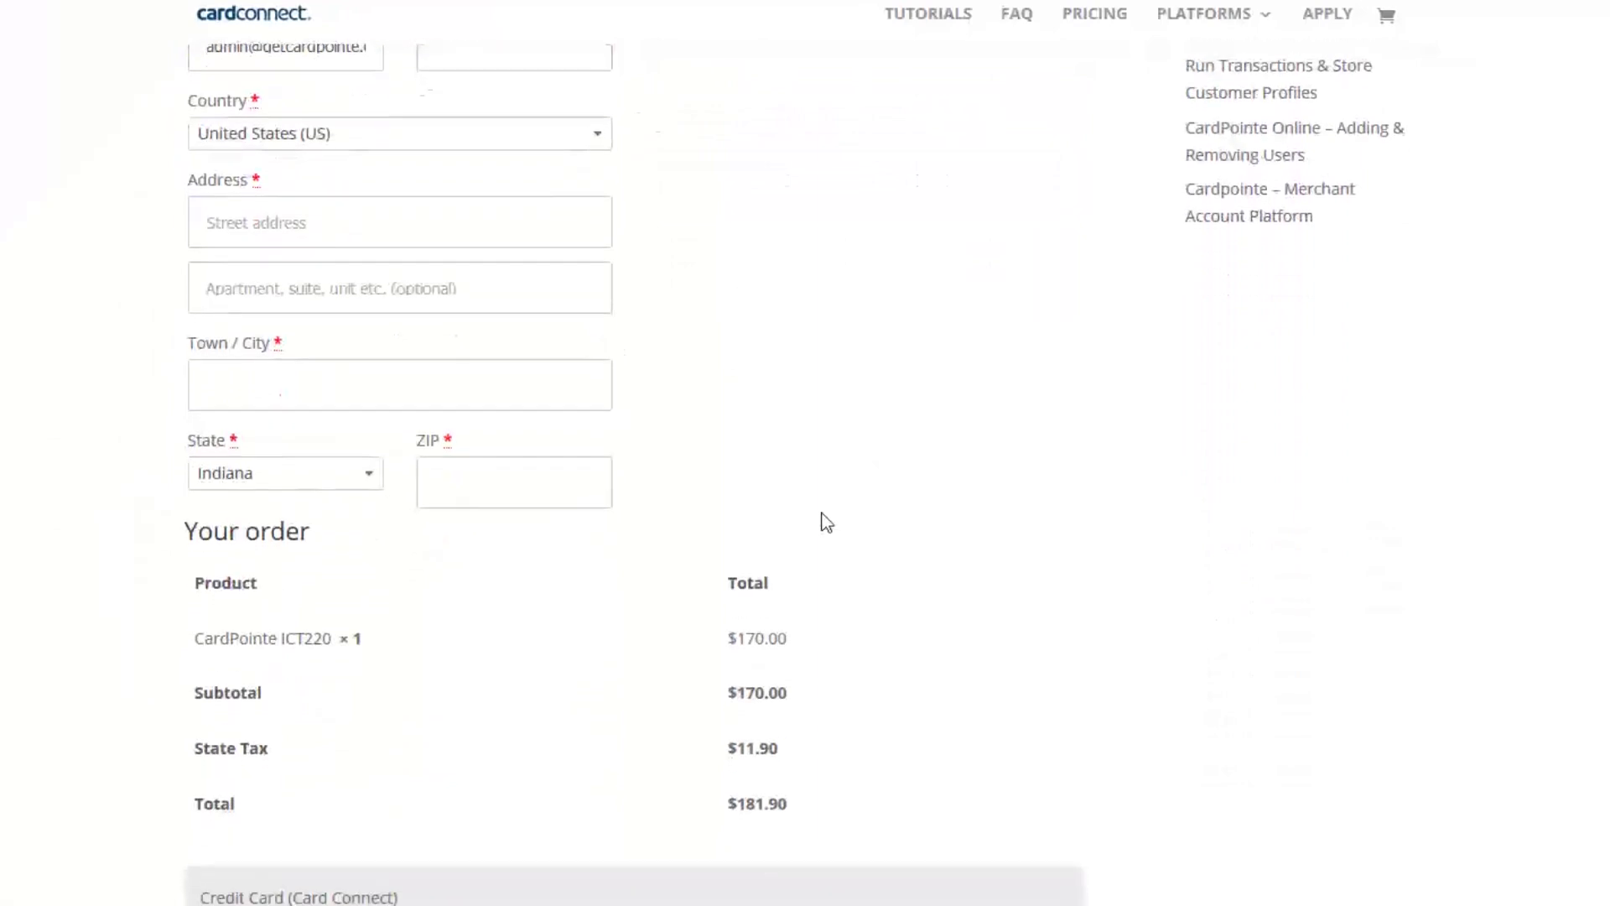
scroll(826, 521, "down", 2)
scroll(826, 521, "down", 2)
scroll(826, 520, "down", 2)
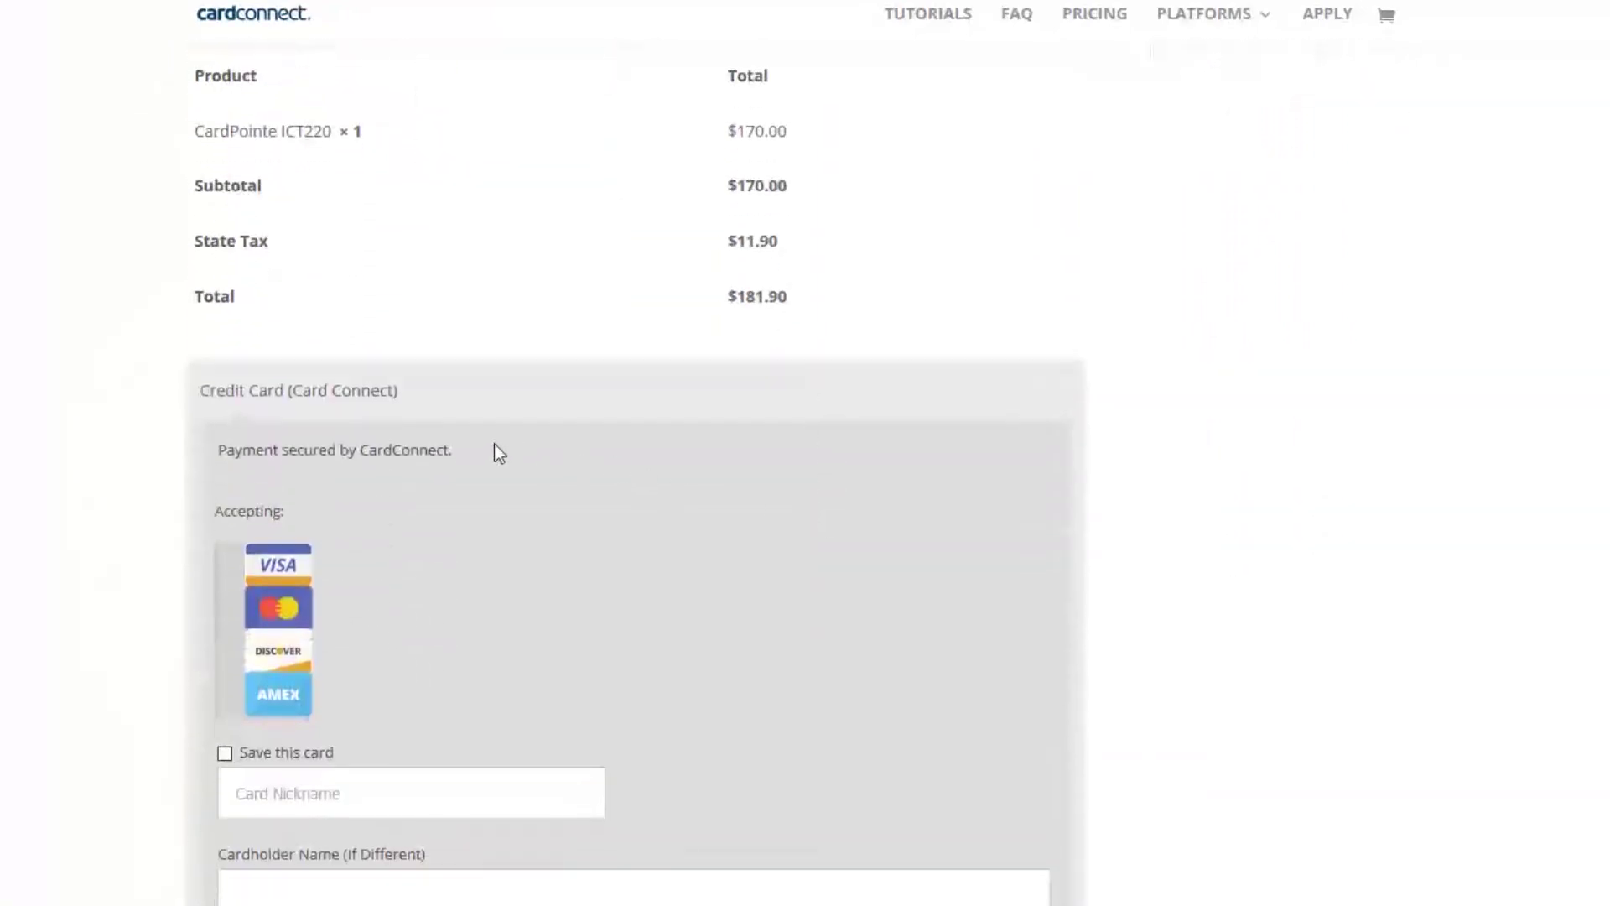
Step: Review the Credit Card (Card Connect) payment option, highlighting its description text
left_click_drag(464, 455, 208, 453)
left_click(606, 497)
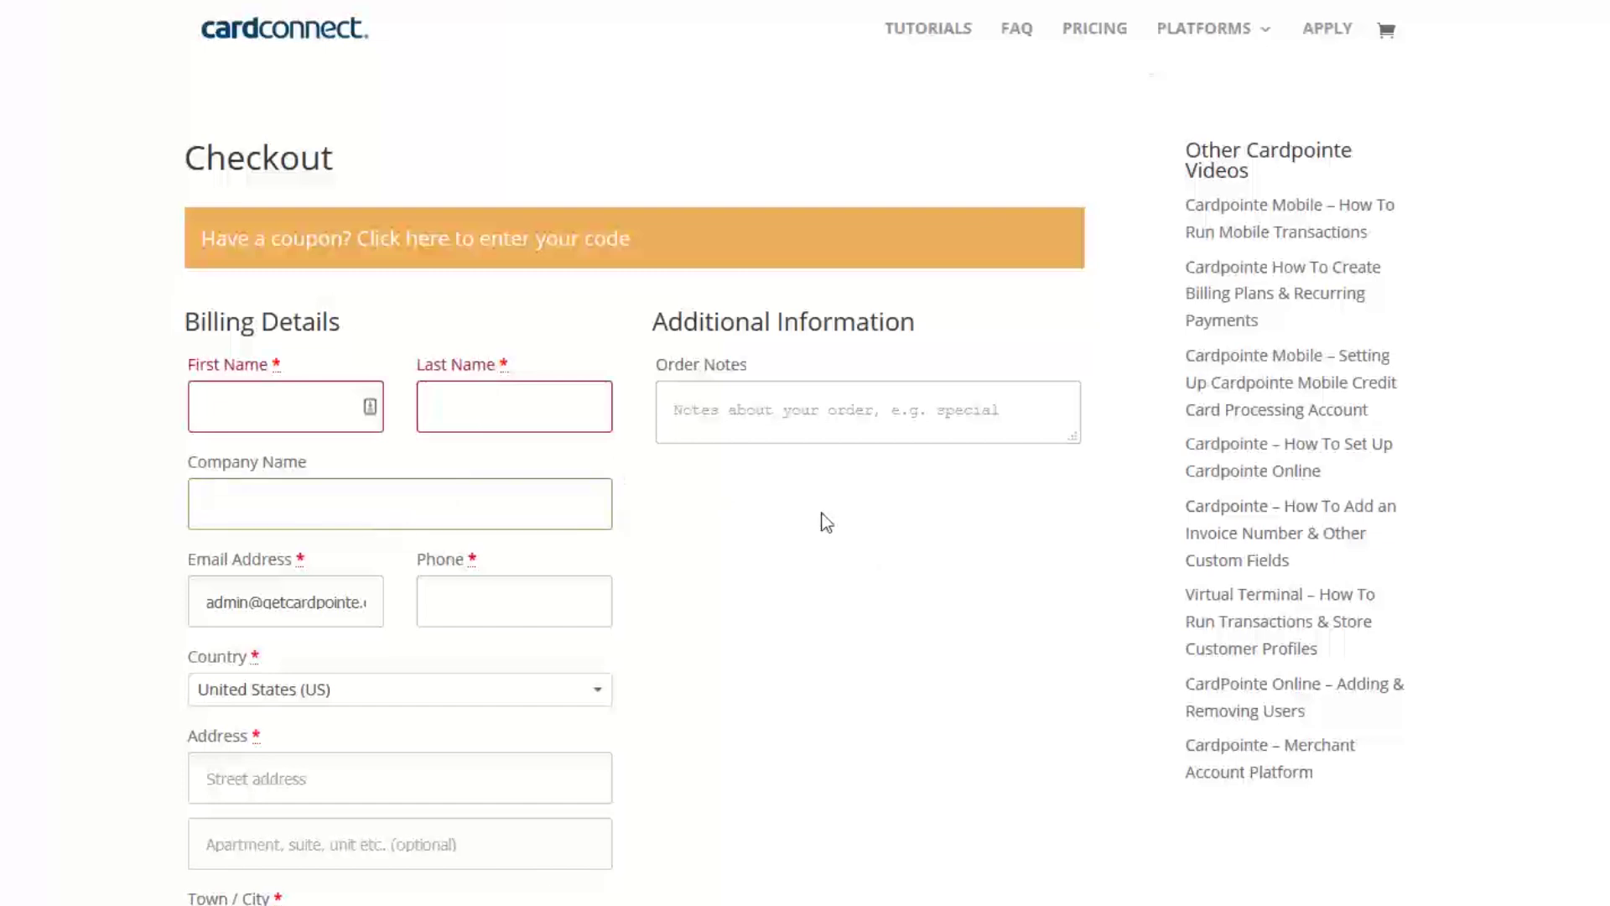
scroll(825, 520, "down", 4)
scroll(824, 520, "down", 3)
scroll(825, 519, "down", 2)
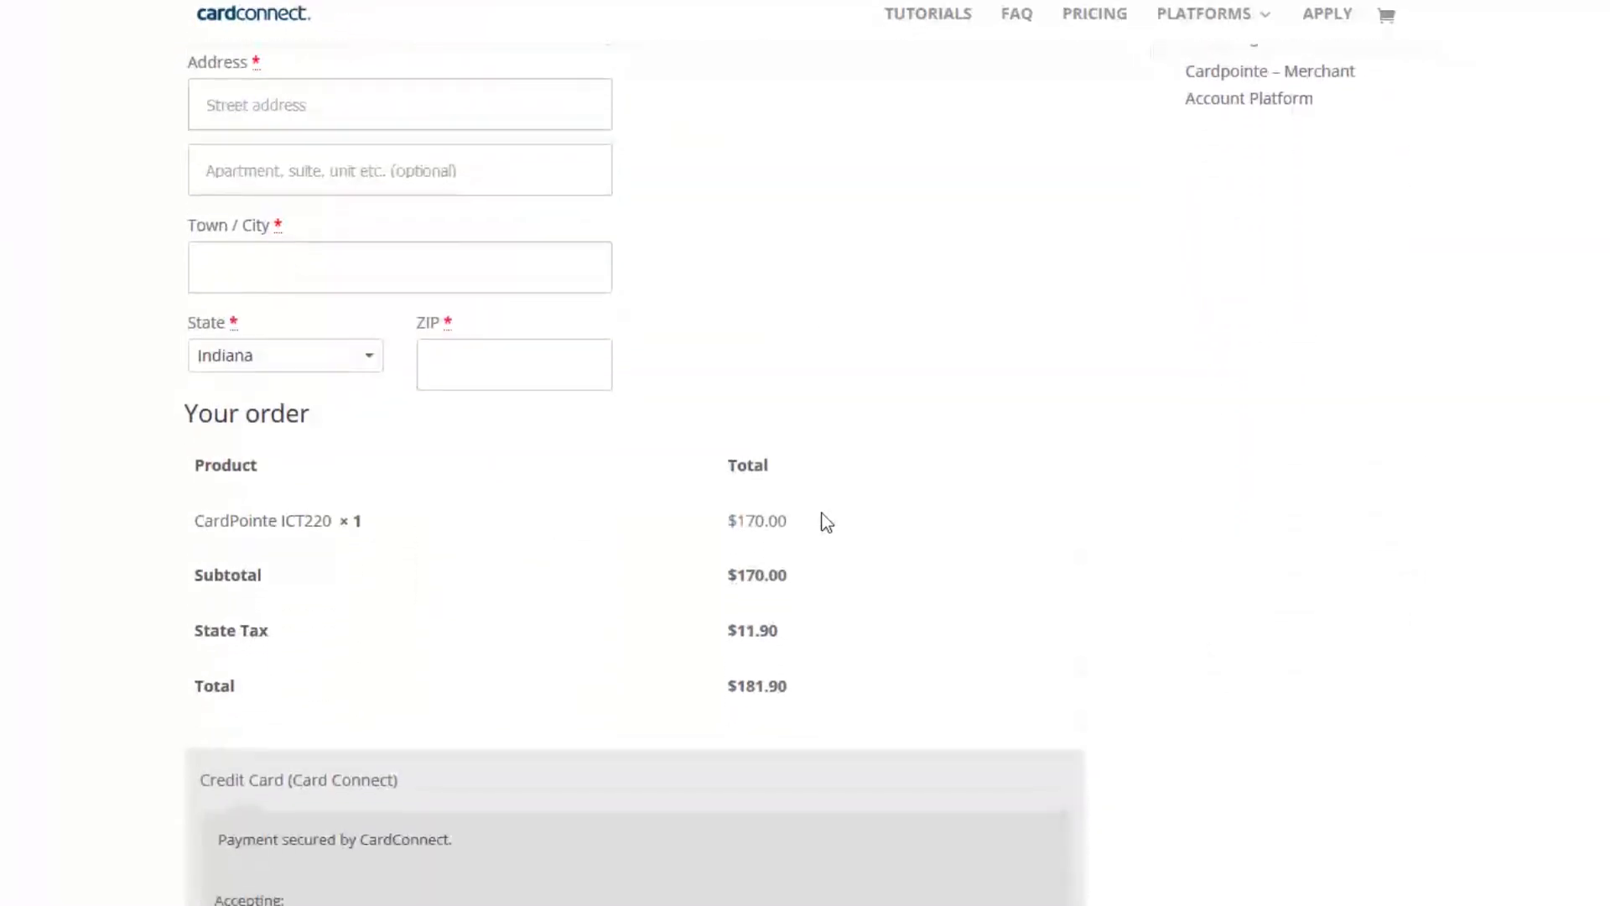
scroll(824, 519, "down", 2)
scroll(824, 519, "down", 2)
left_click_drag(456, 451, 237, 454)
left_click(444, 484)
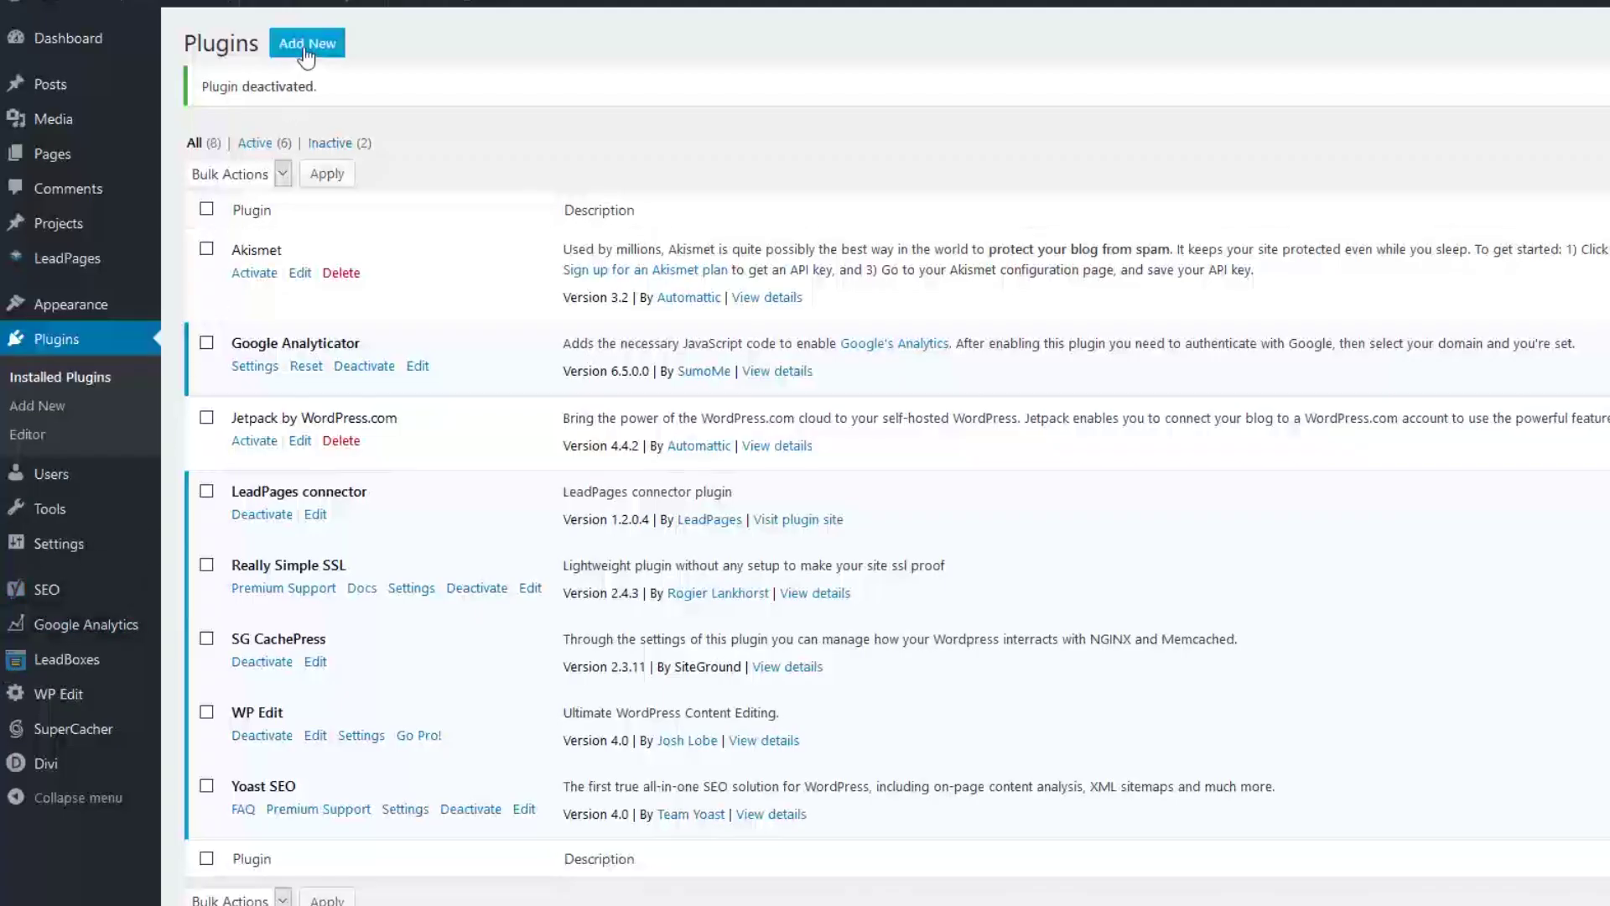
Step: Enter the live merchant ID and live username in the CardConnect gateway settings
left_click(305, 44)
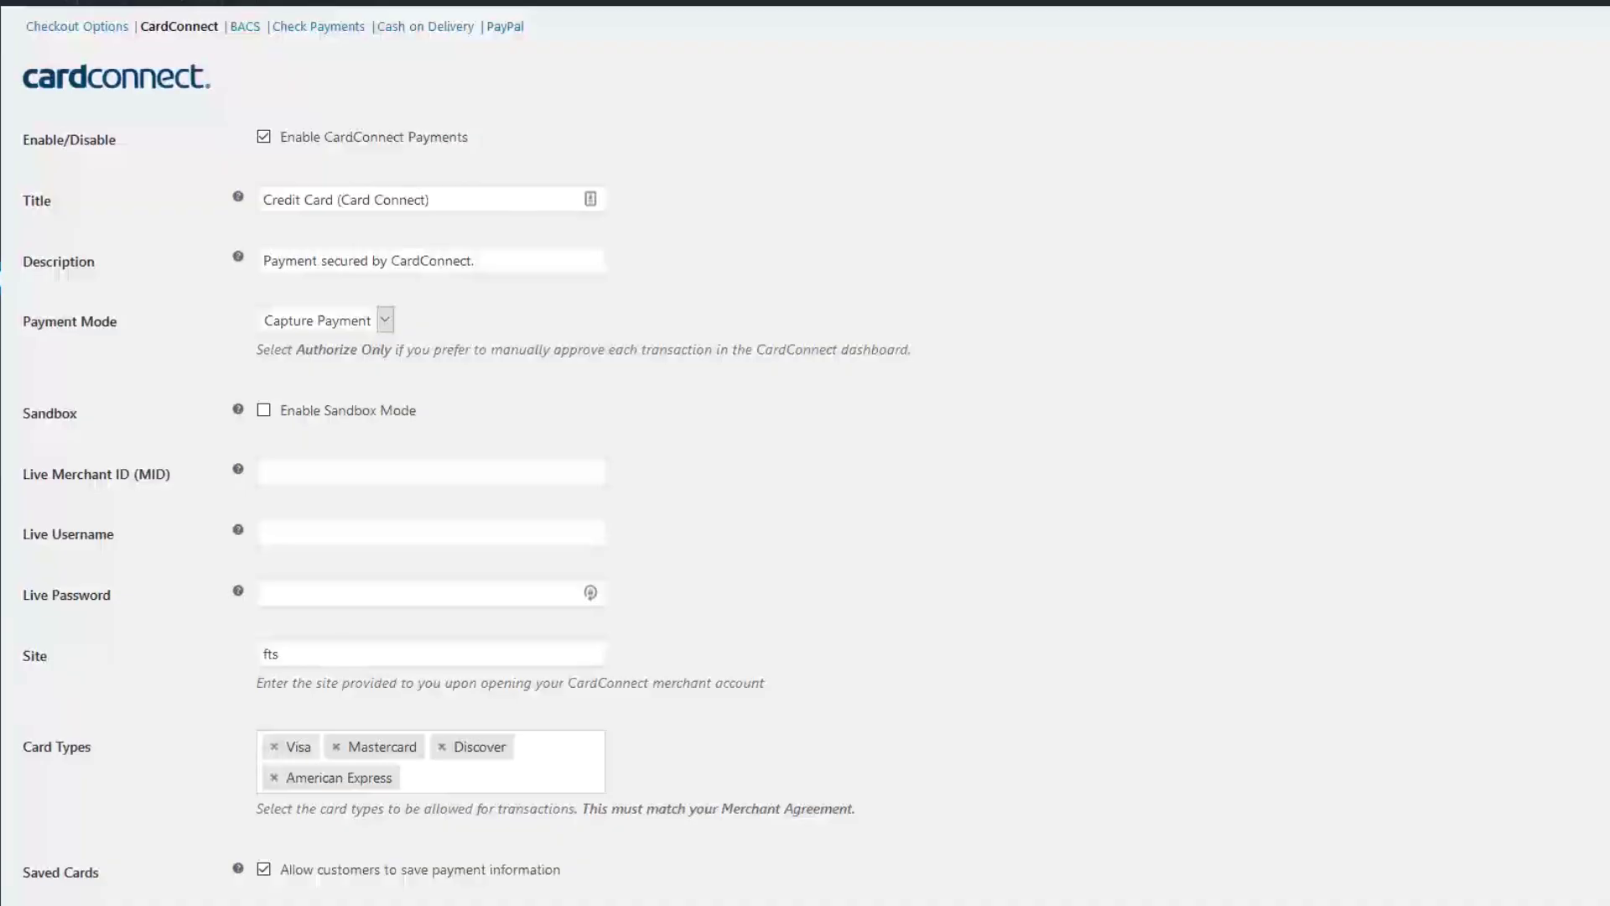
left_click(428, 471)
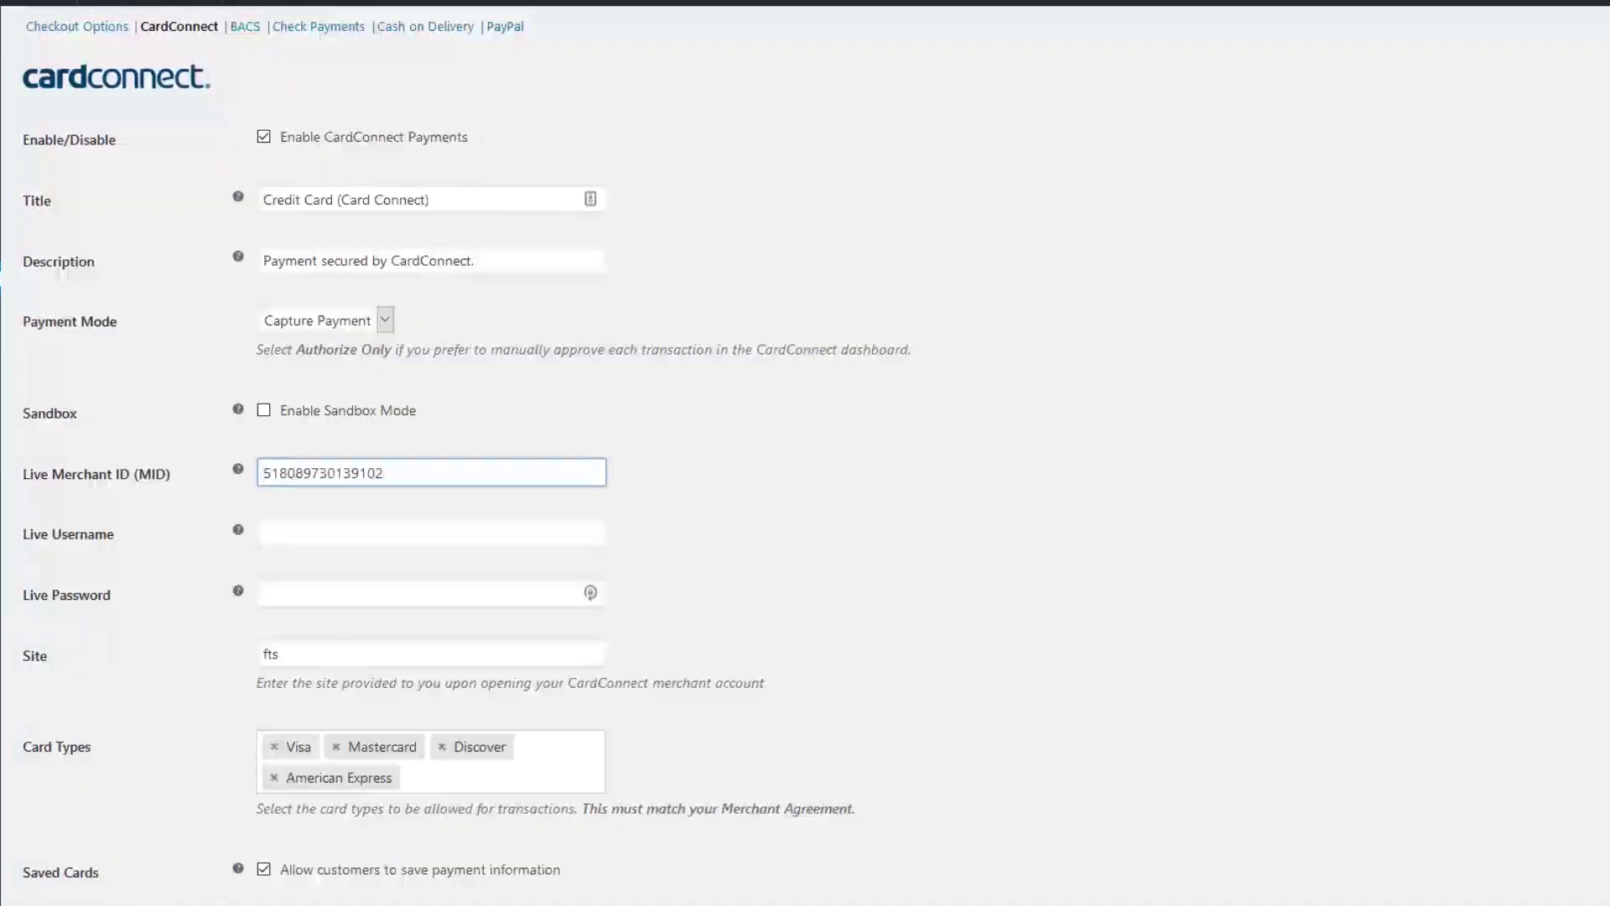
left_click(299, 534)
type("cardconnect1")
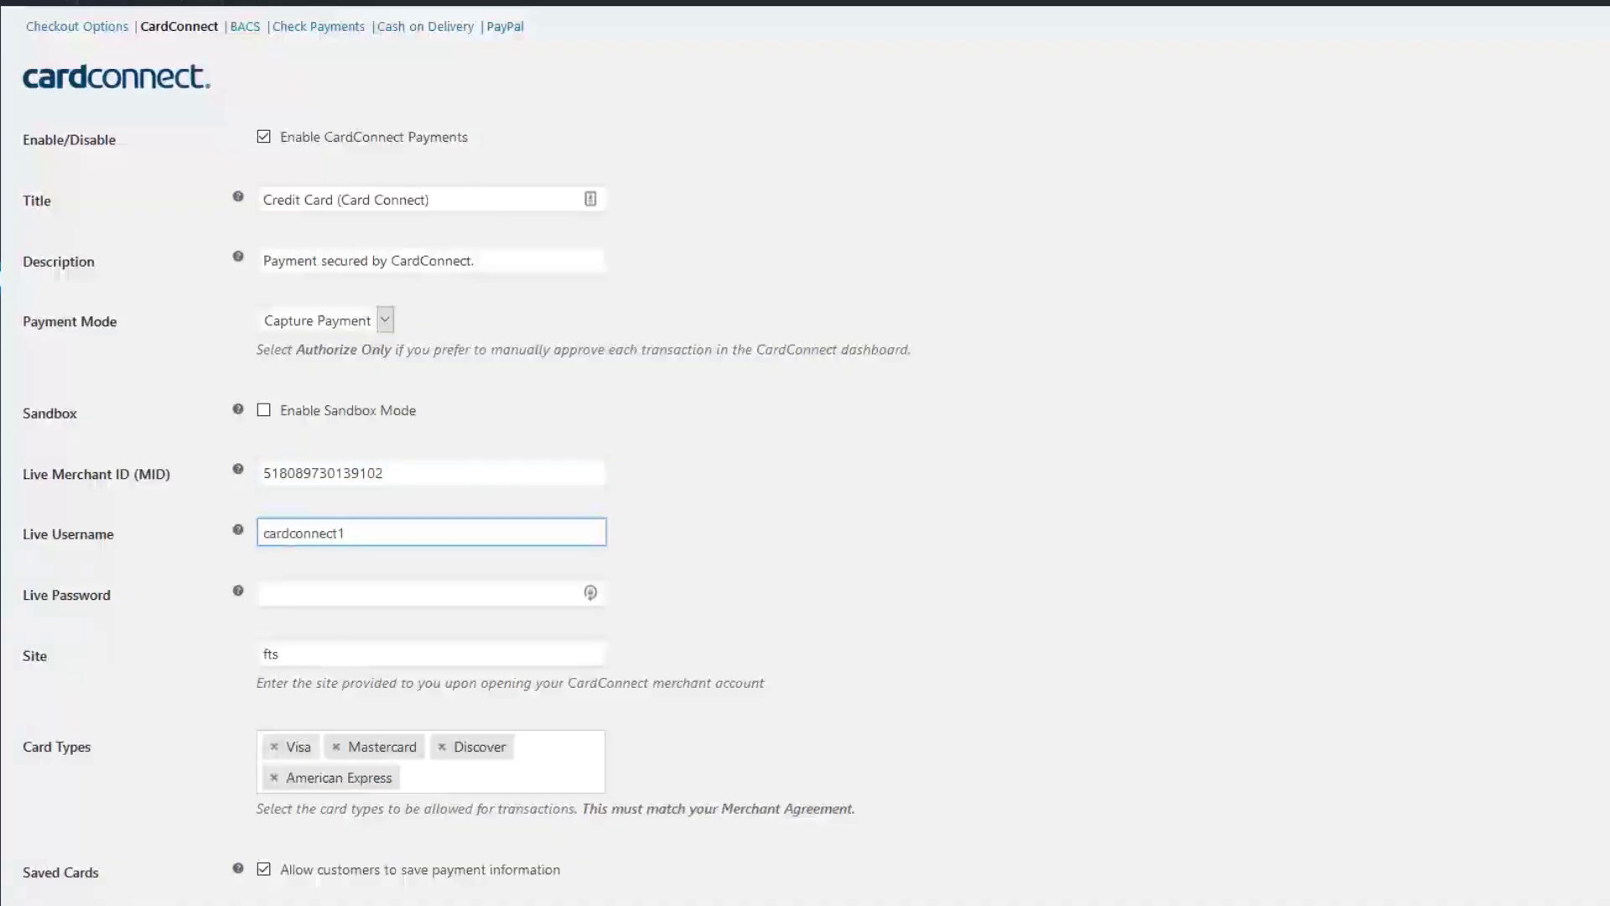
Step: Draft the reply requesting TEST and LIVE CardConnect credentials, listing Business Name, Merchant ID and a sign-off
left_click(445, 591)
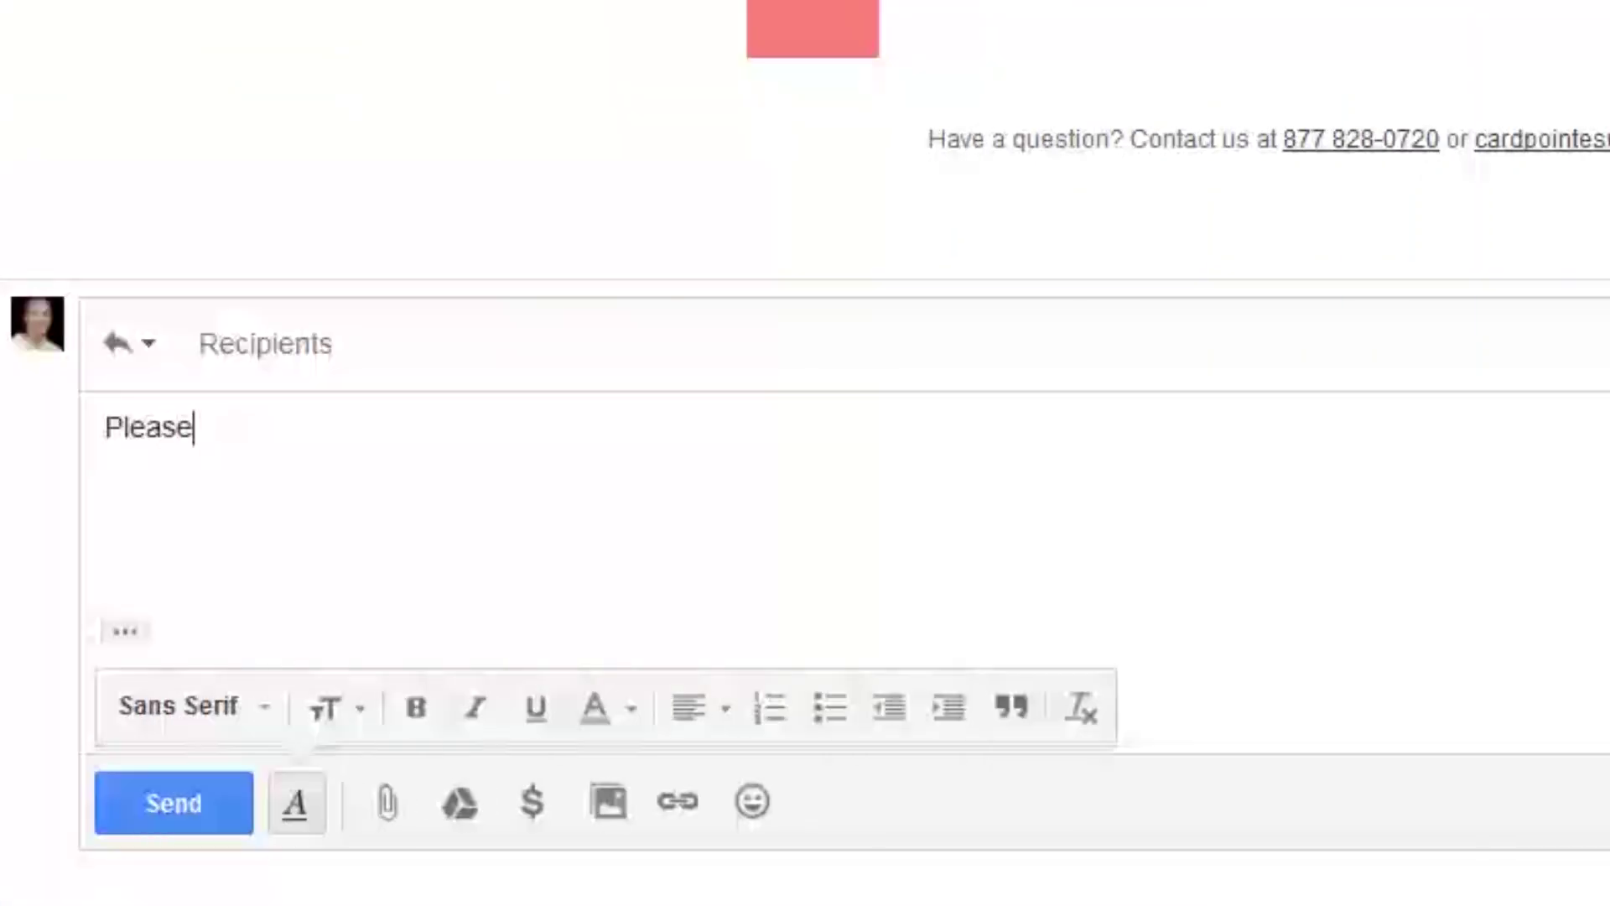
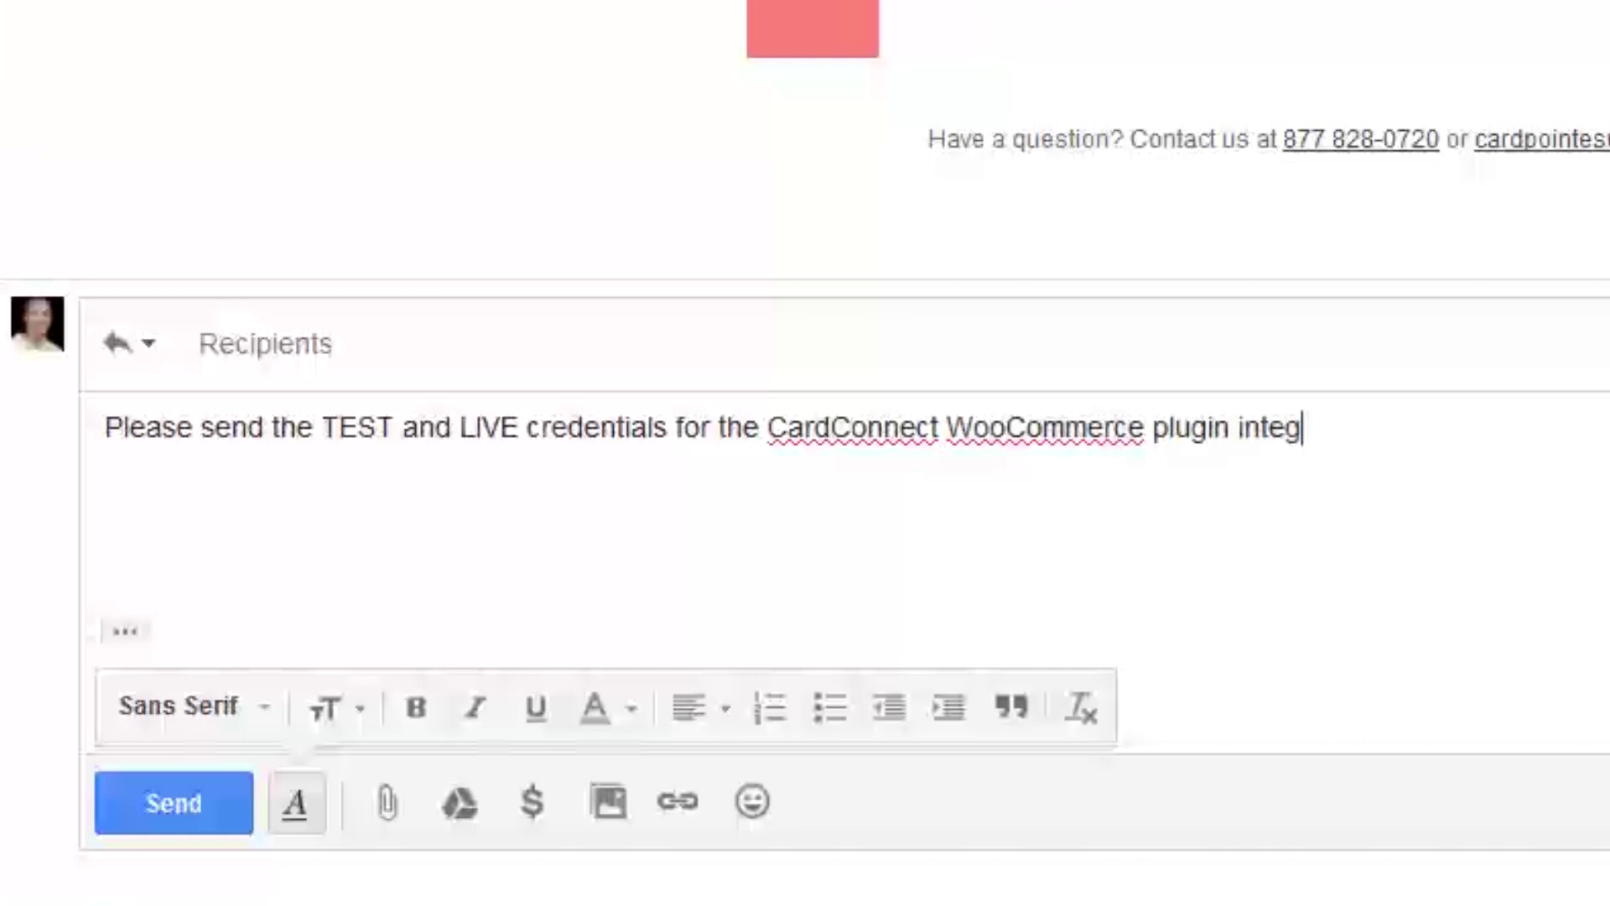
key("Return")
key("Return")
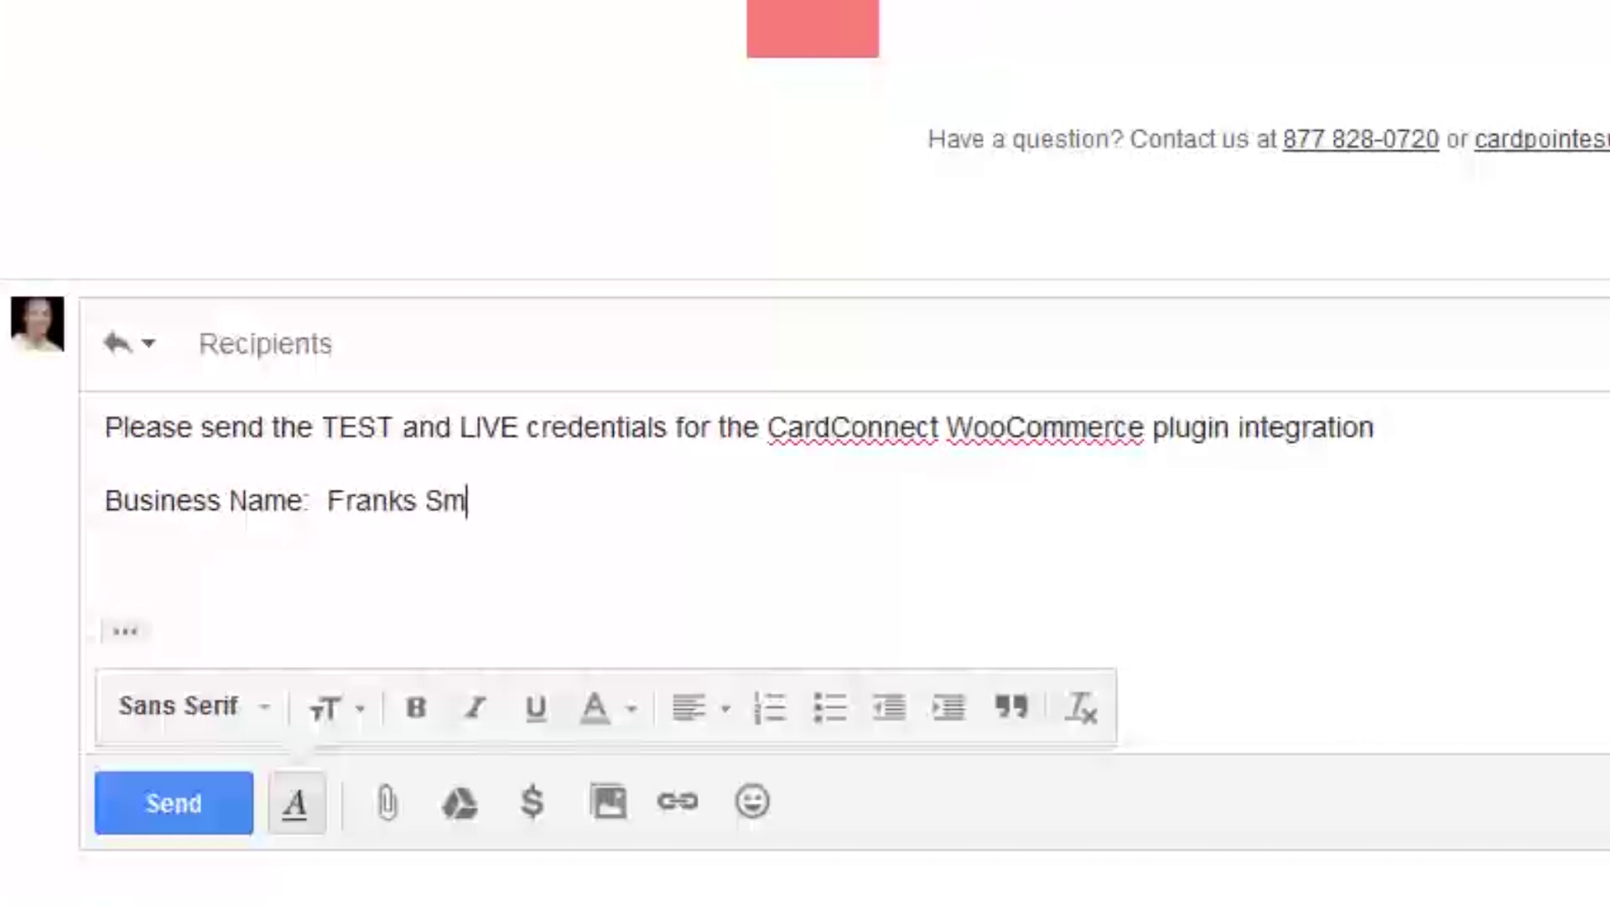
key("BackSpace")
key("BackSpace")
key("BackSpace")
key("Return")
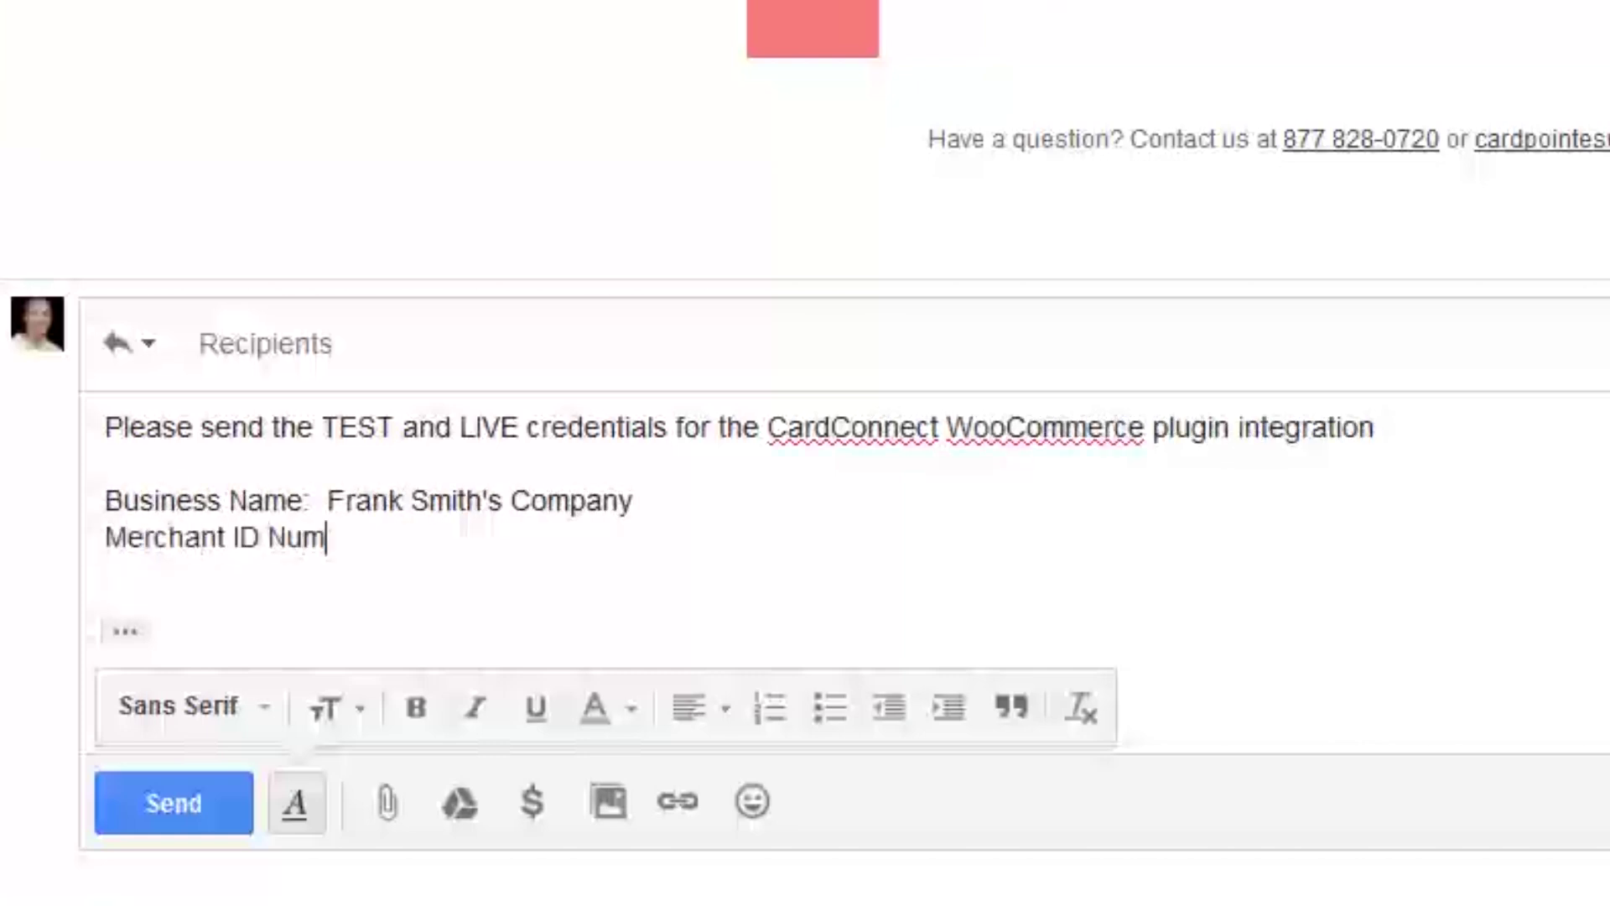
key("Return")
key("Return")
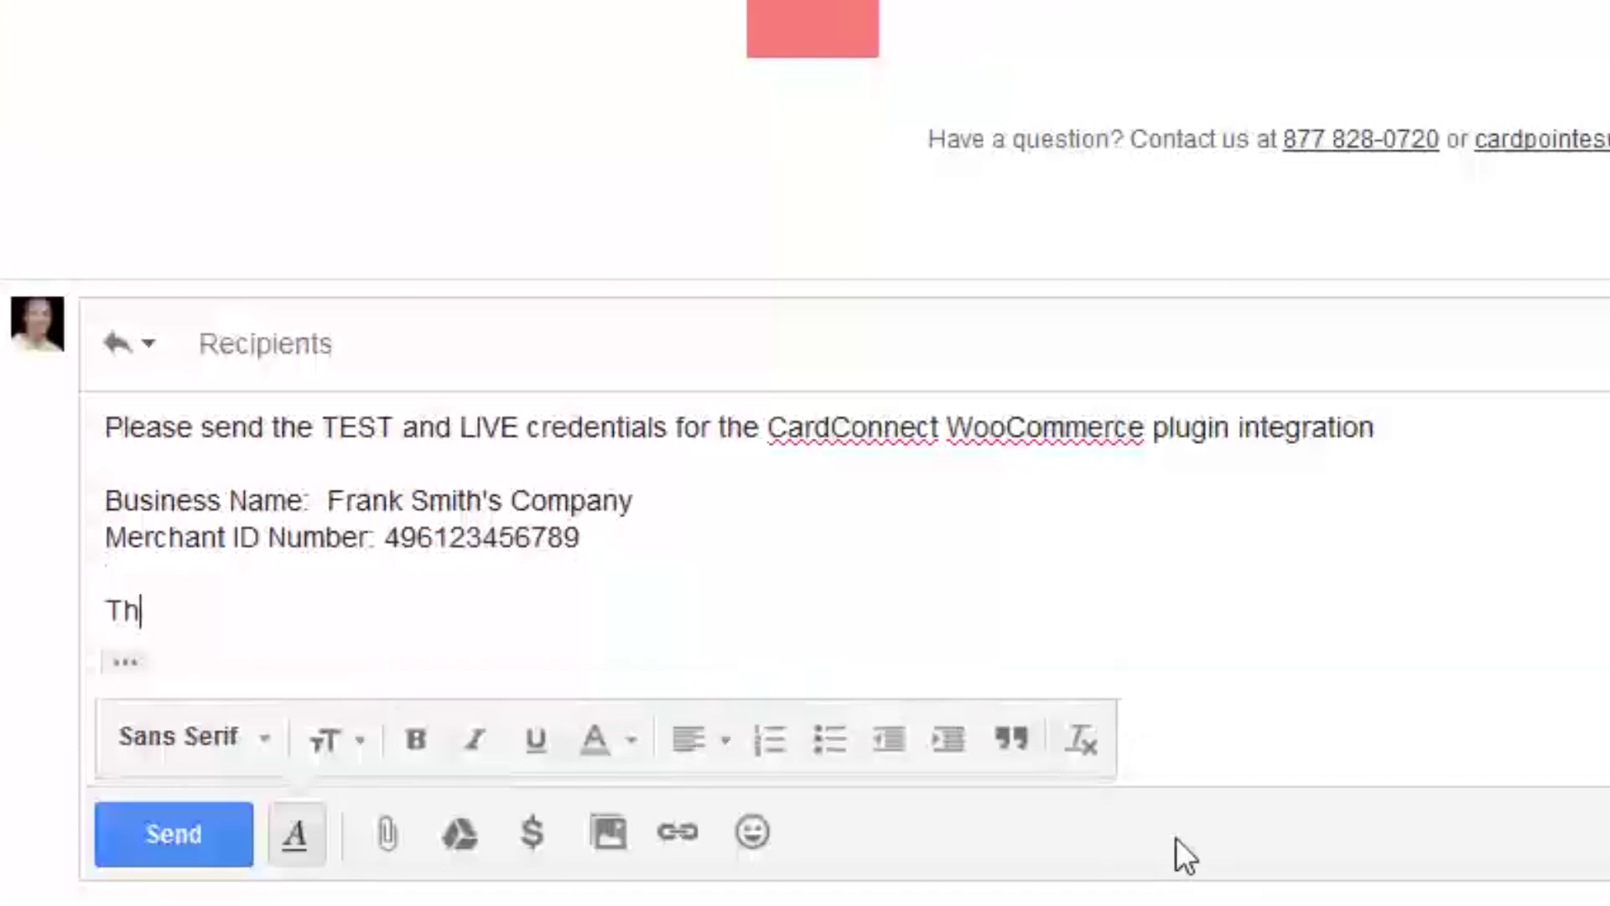
key("Return")
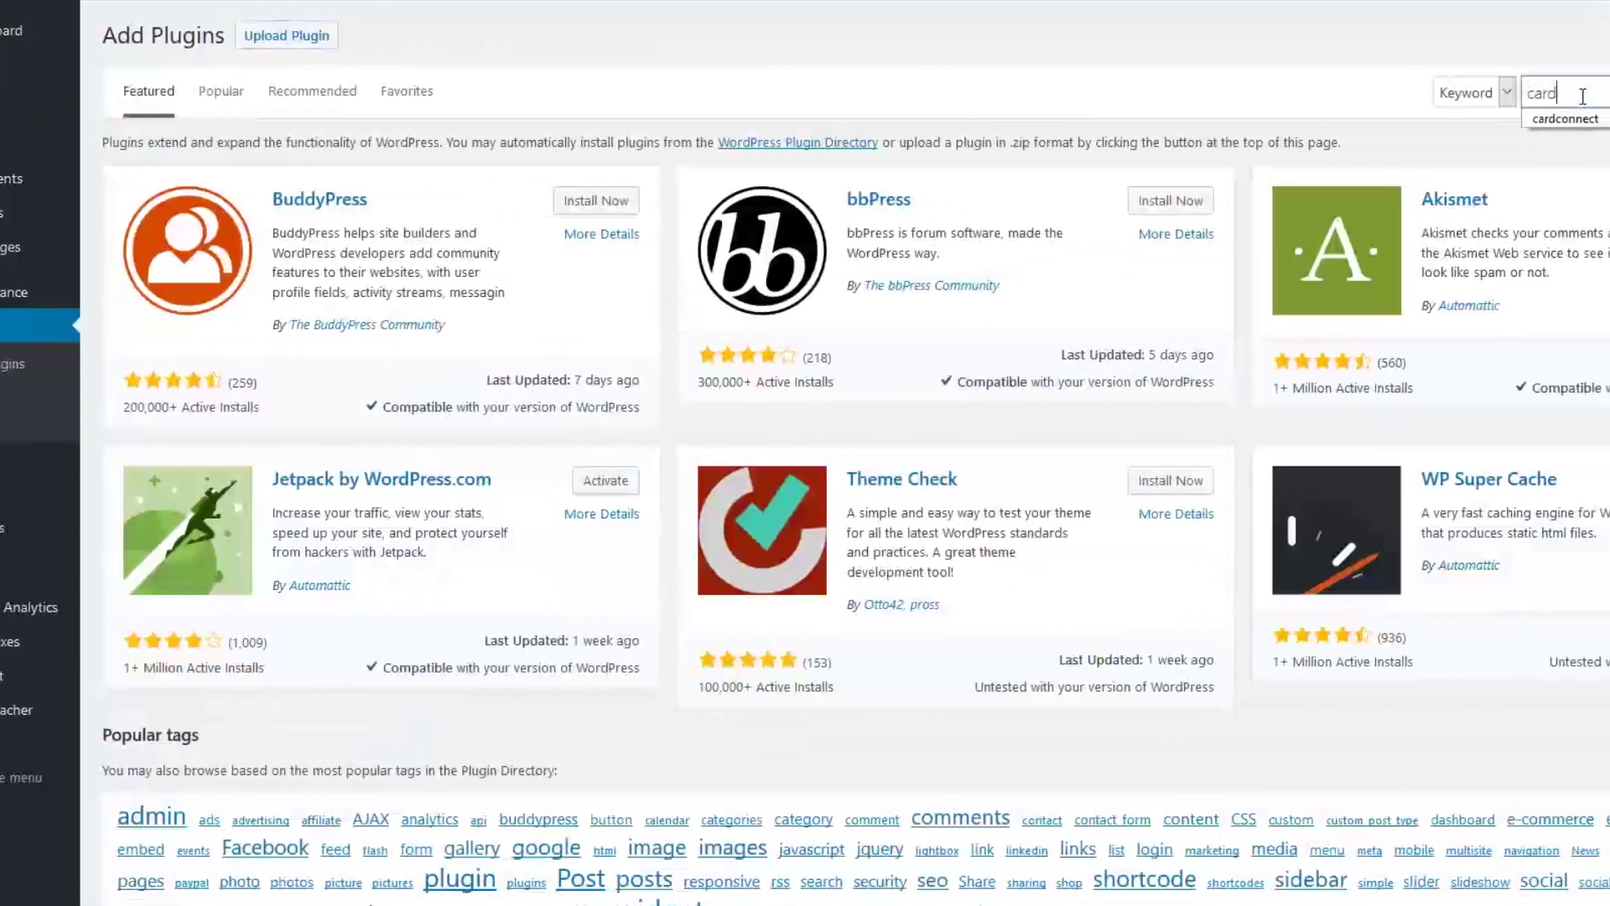
Step: Search the plugin directory for 'cardconnect' then 'woocommerce', install WooCommerce and activate it
key("Return")
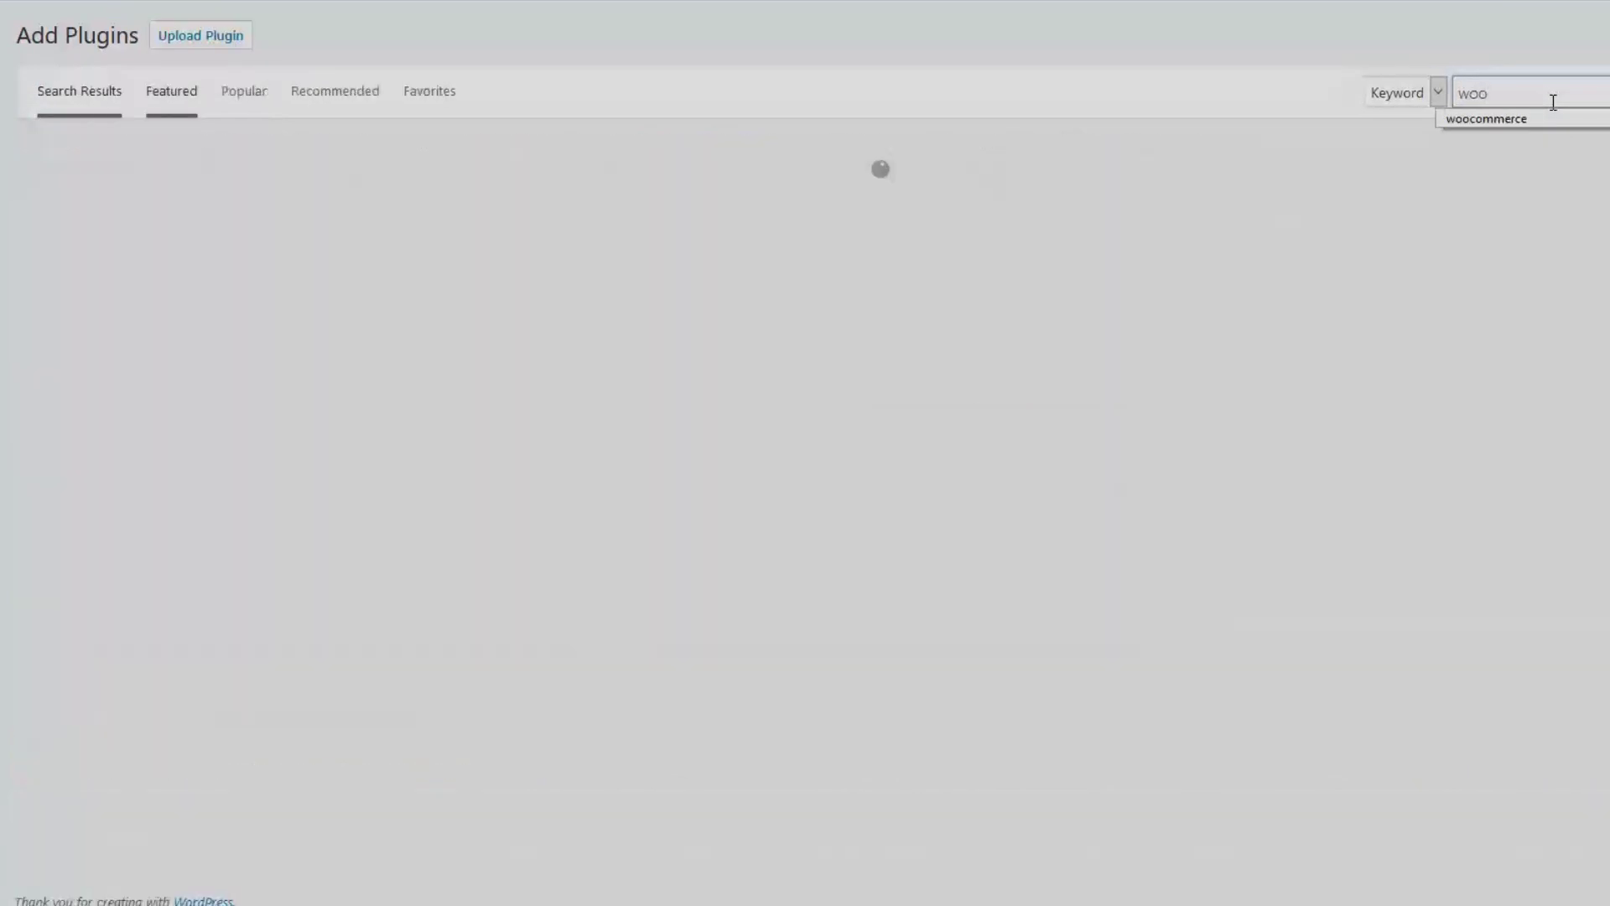
type("ce")
key("Return")
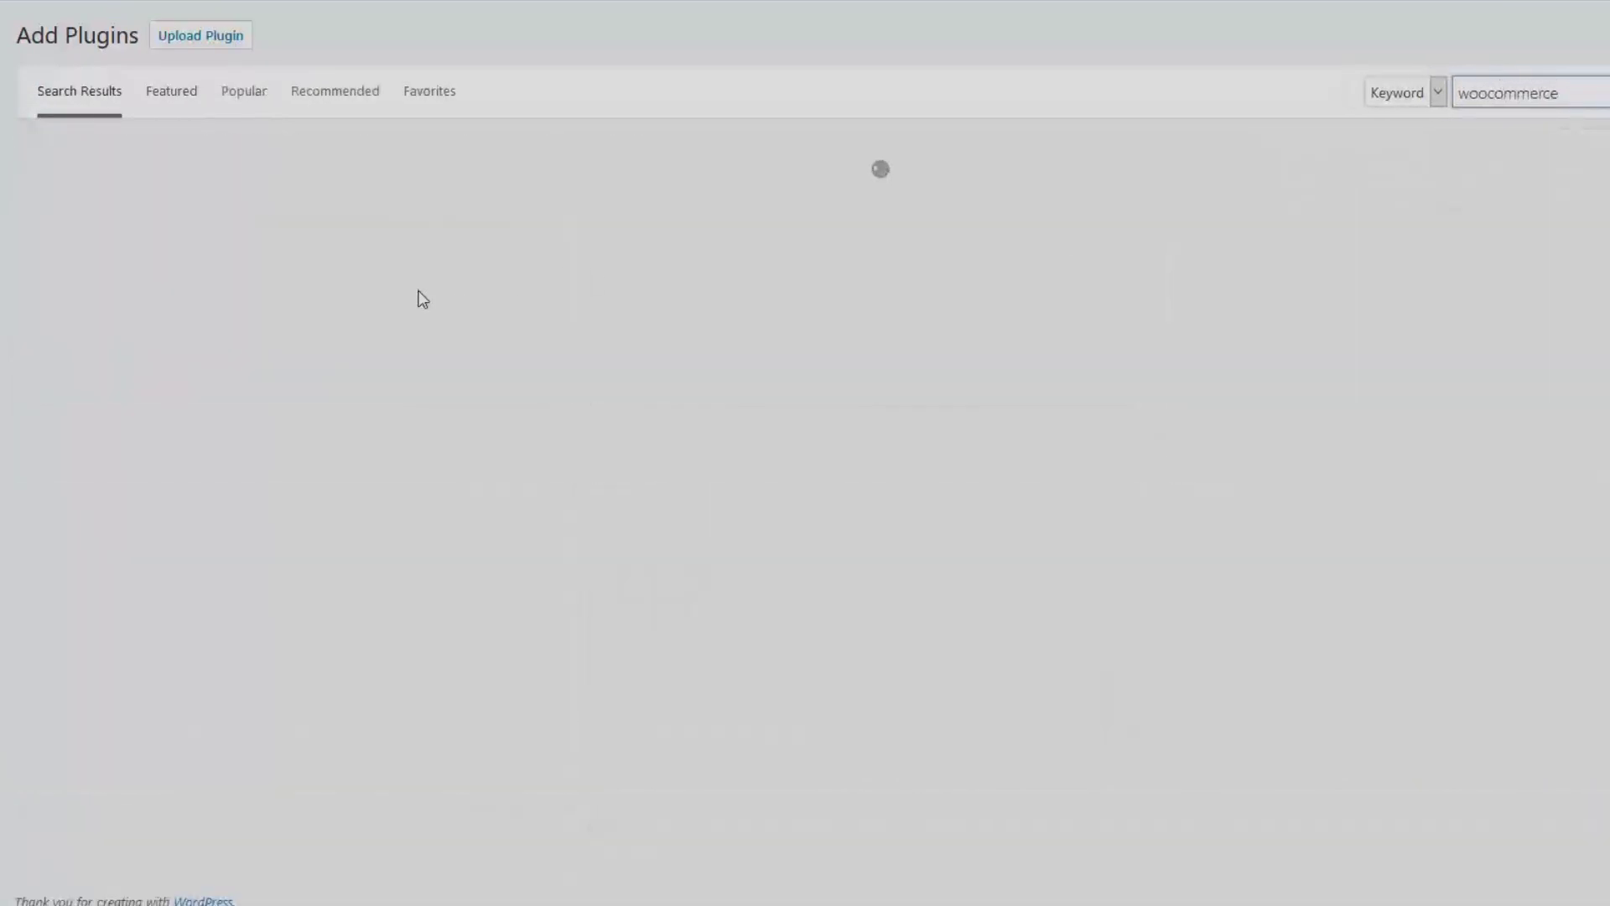
left_click(1239, 226)
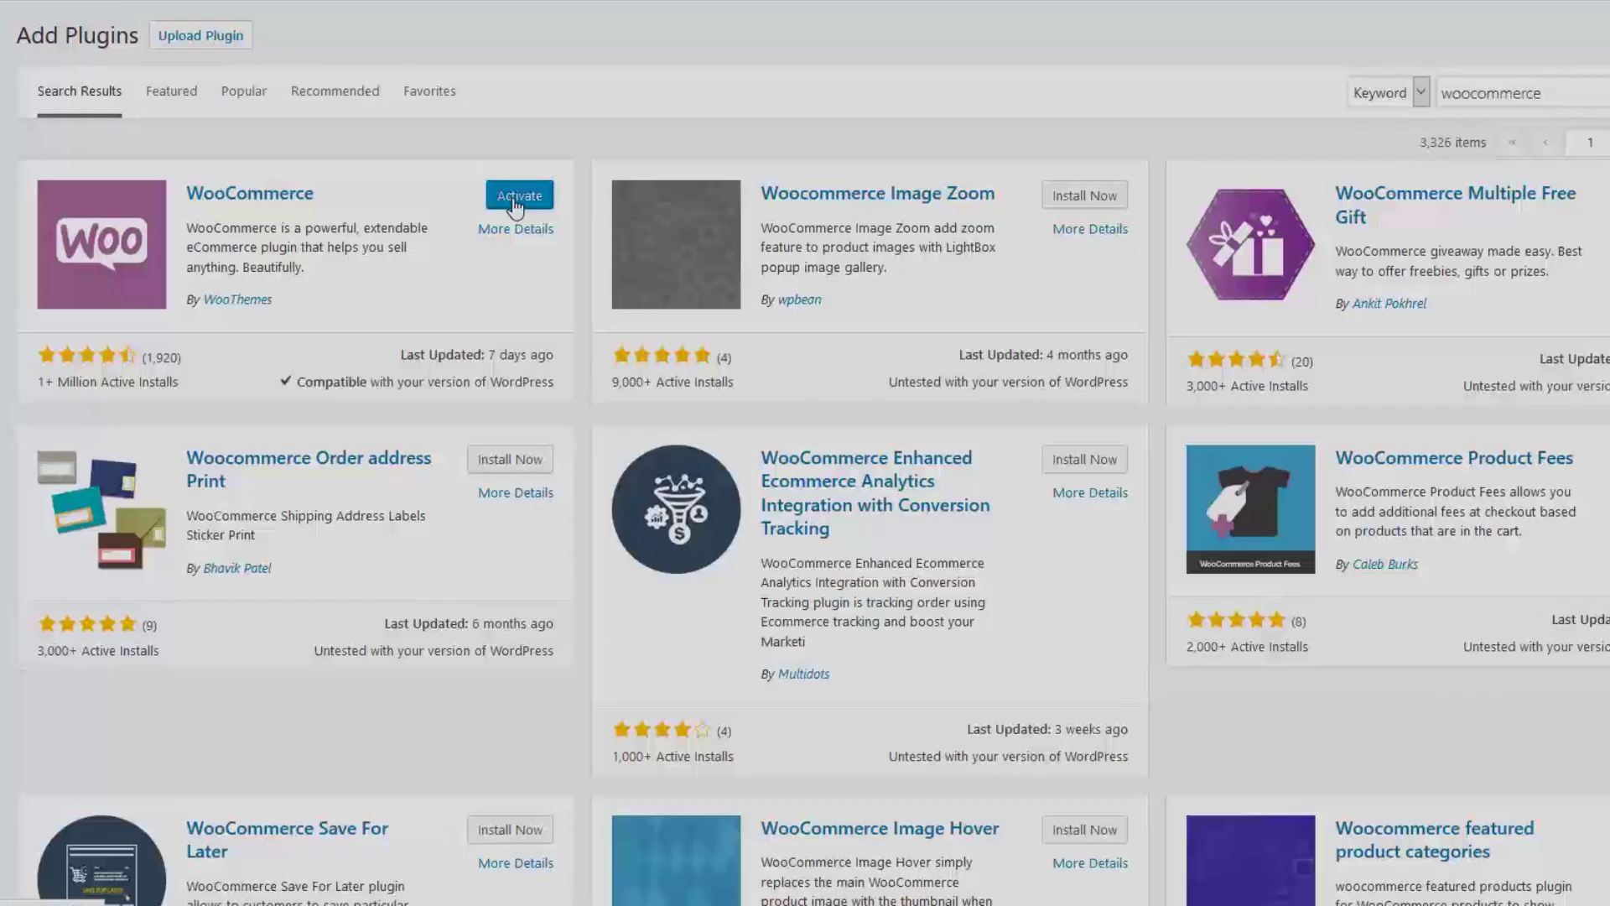
left_click(519, 196)
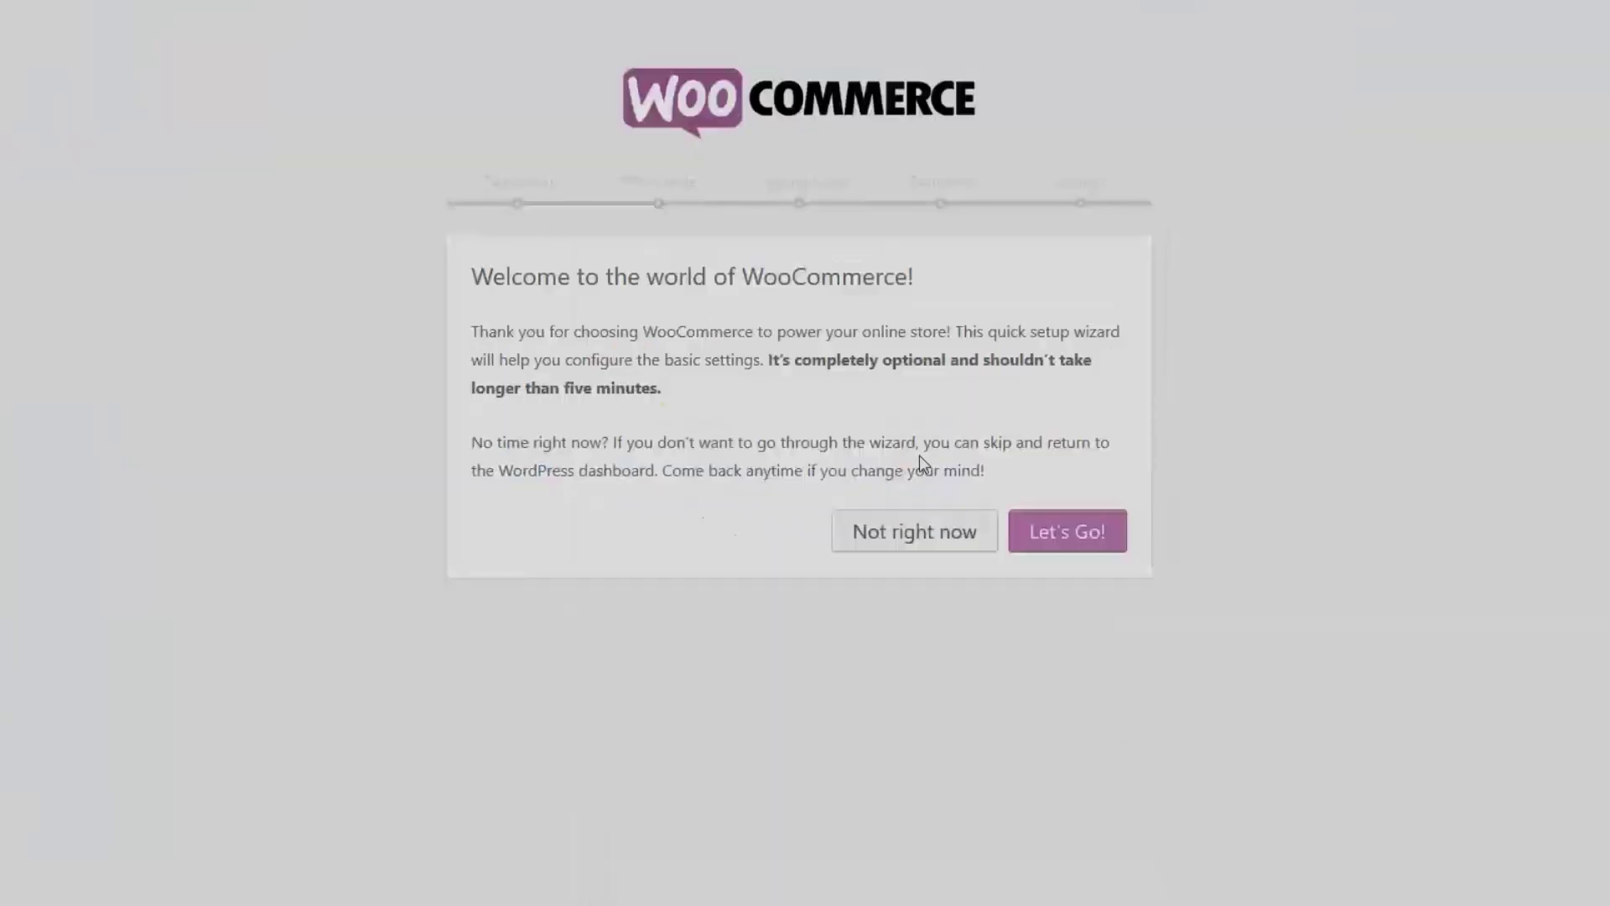
Step: Start the setup wizard, keep default store pages, set the location to Indiana and enable sales tax
left_click(1067, 536)
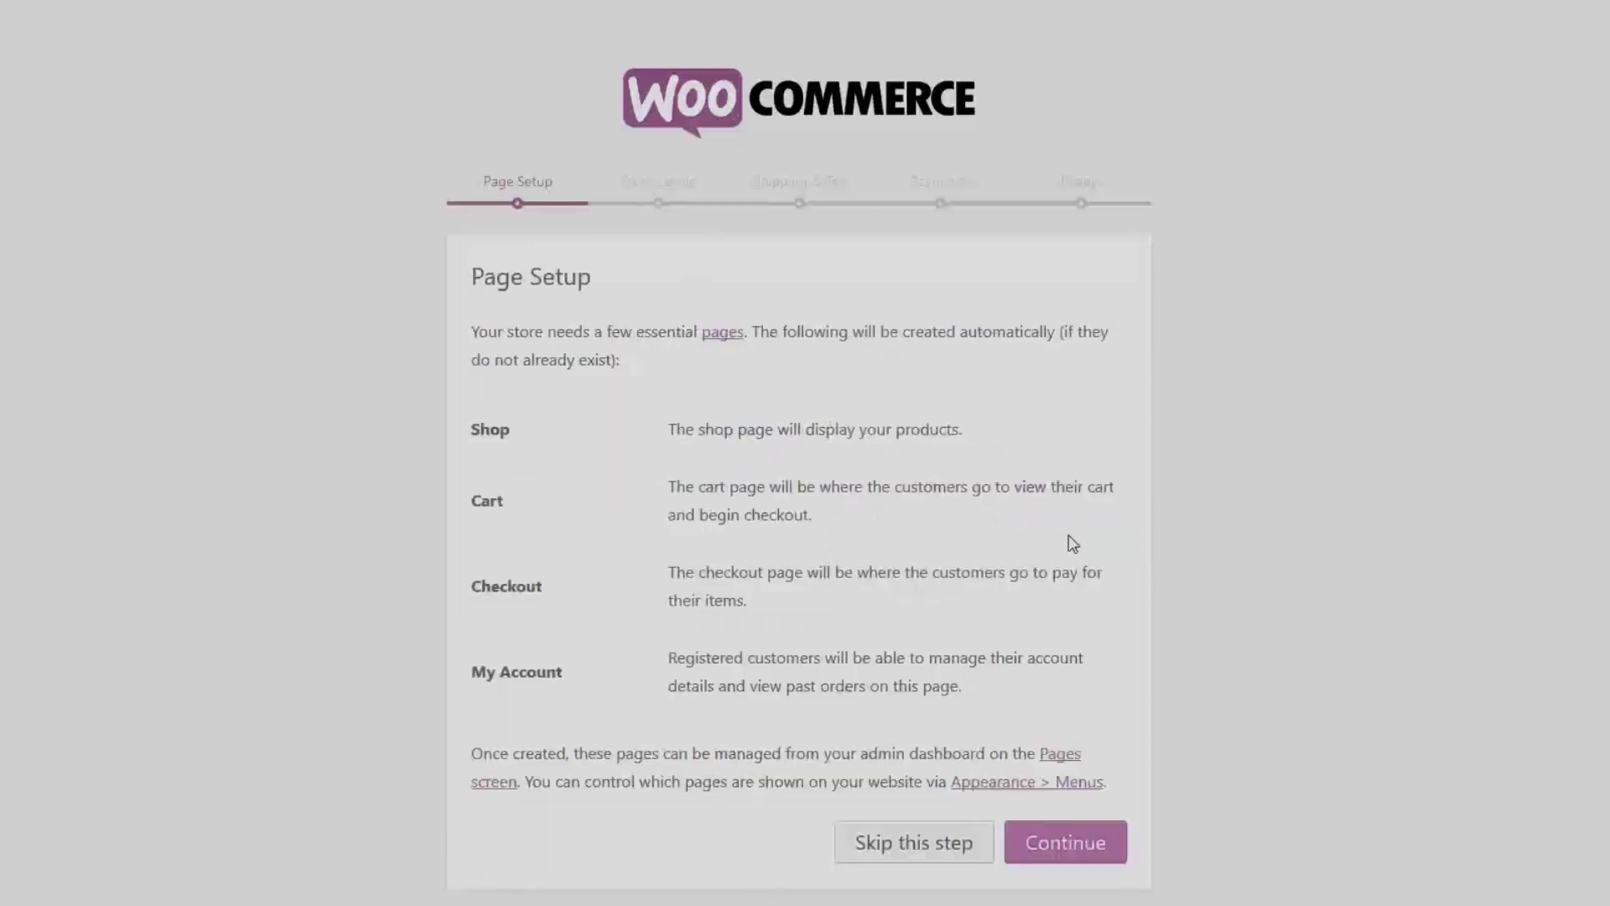
left_click(1052, 844)
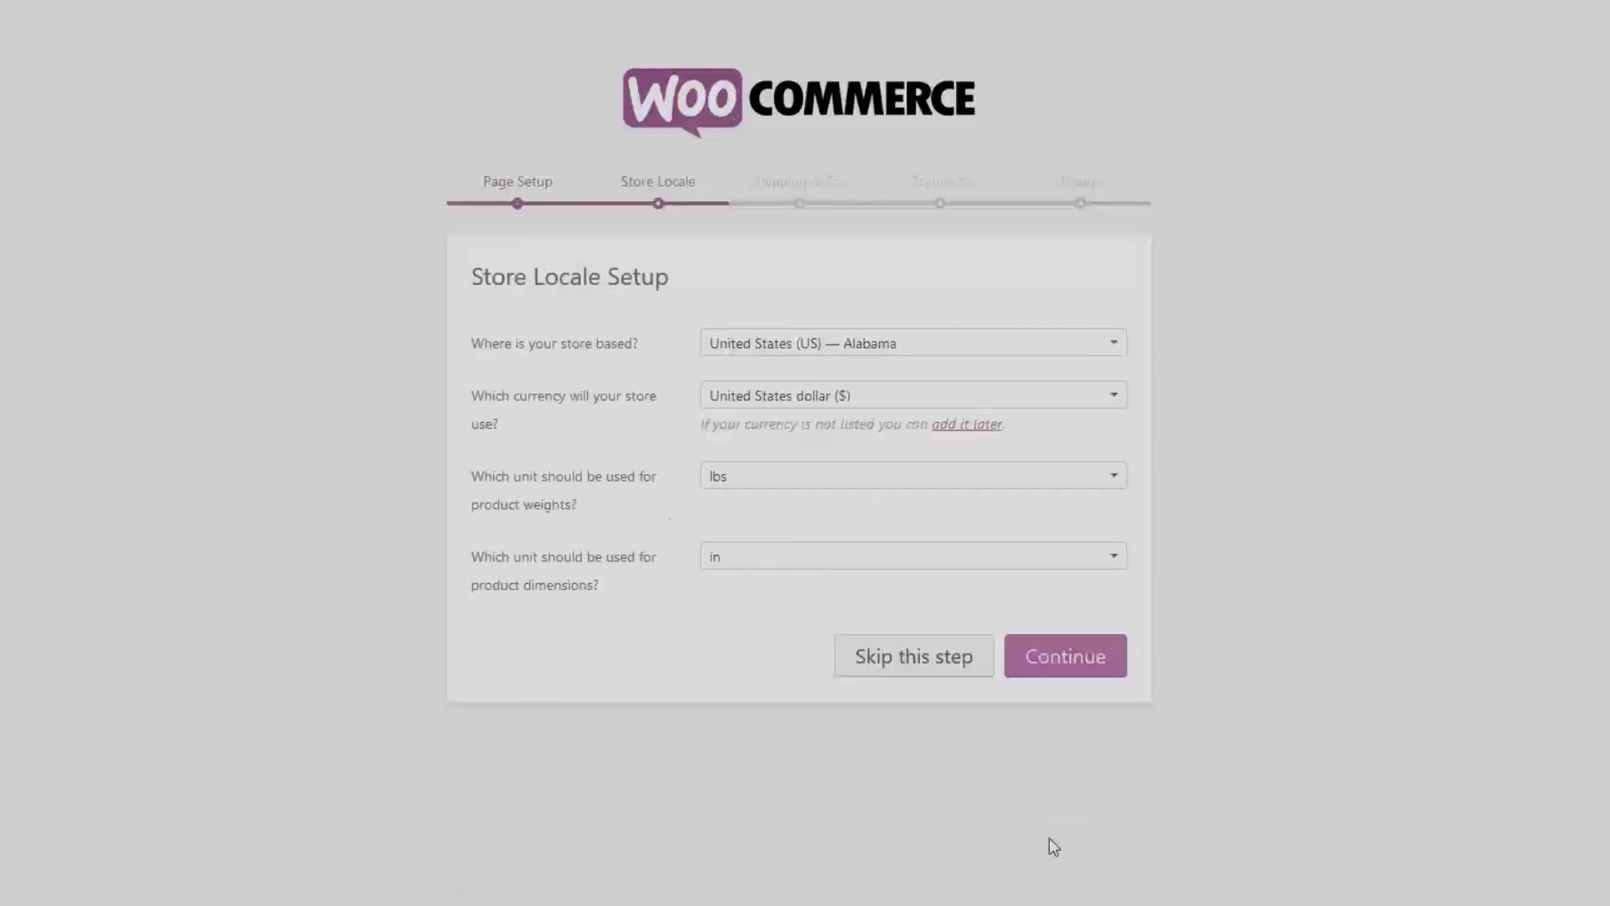
left_click(1115, 343)
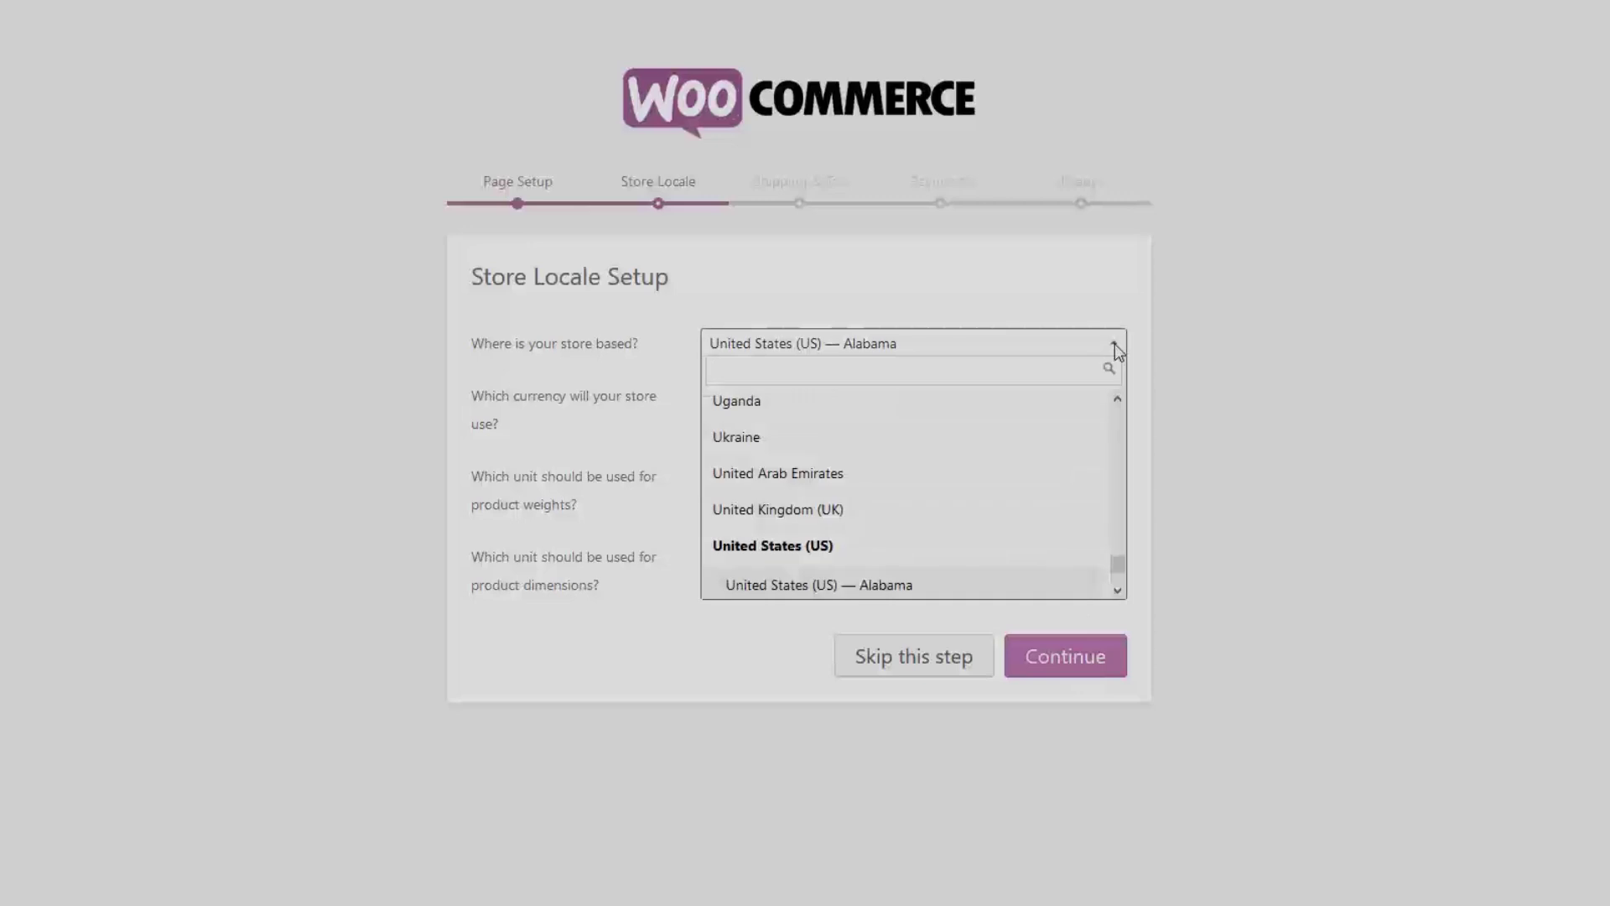
type("indiana")
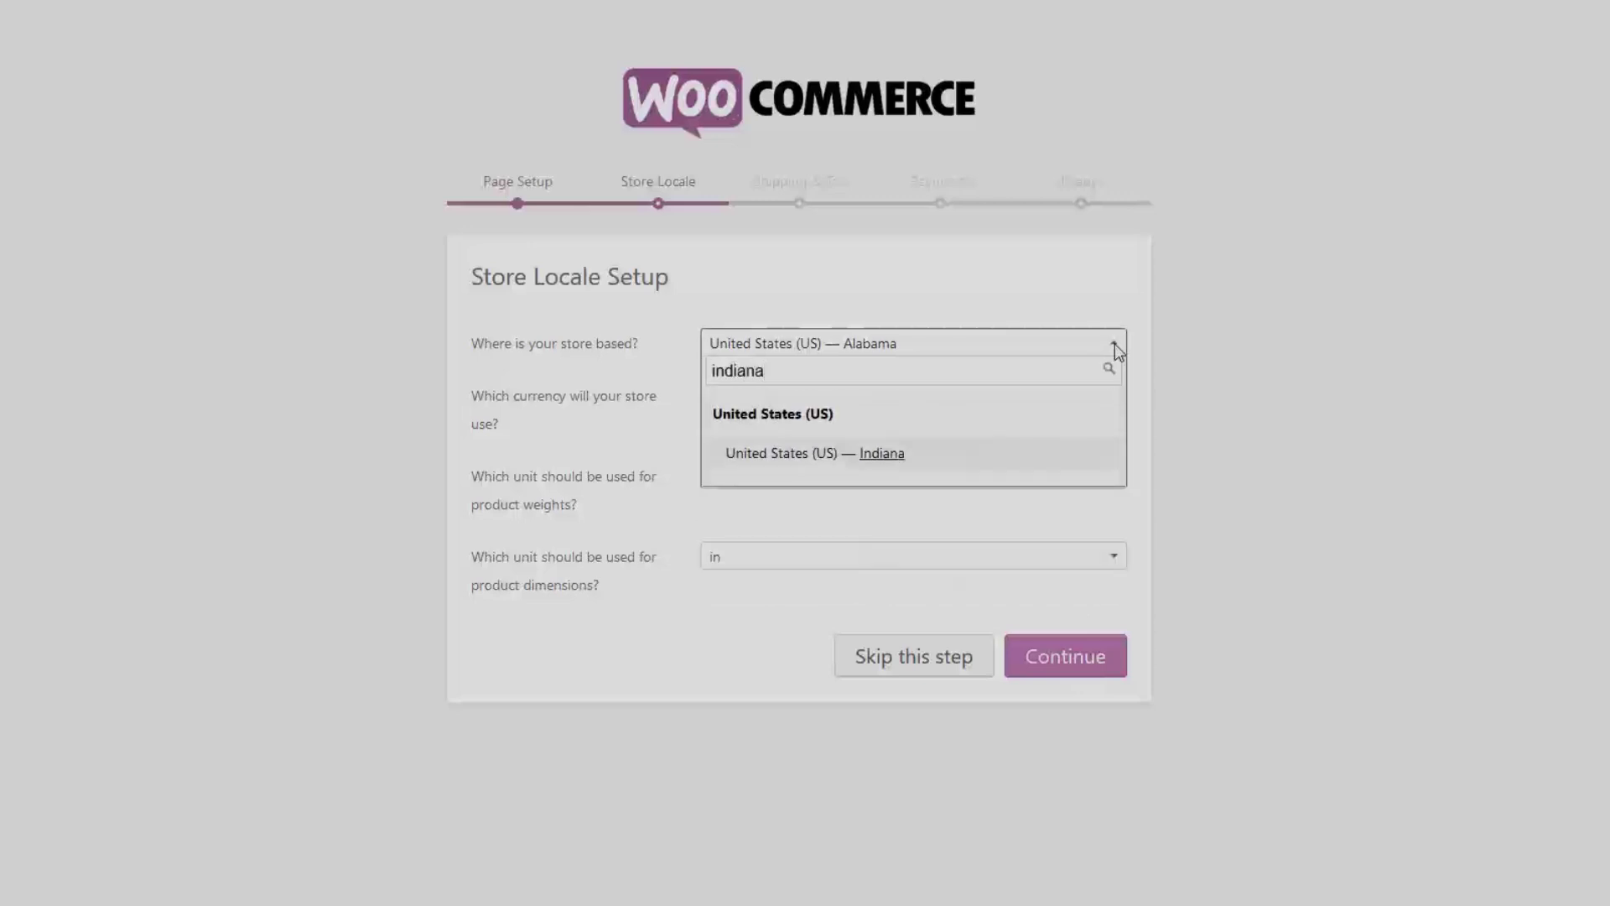
left_click(880, 453)
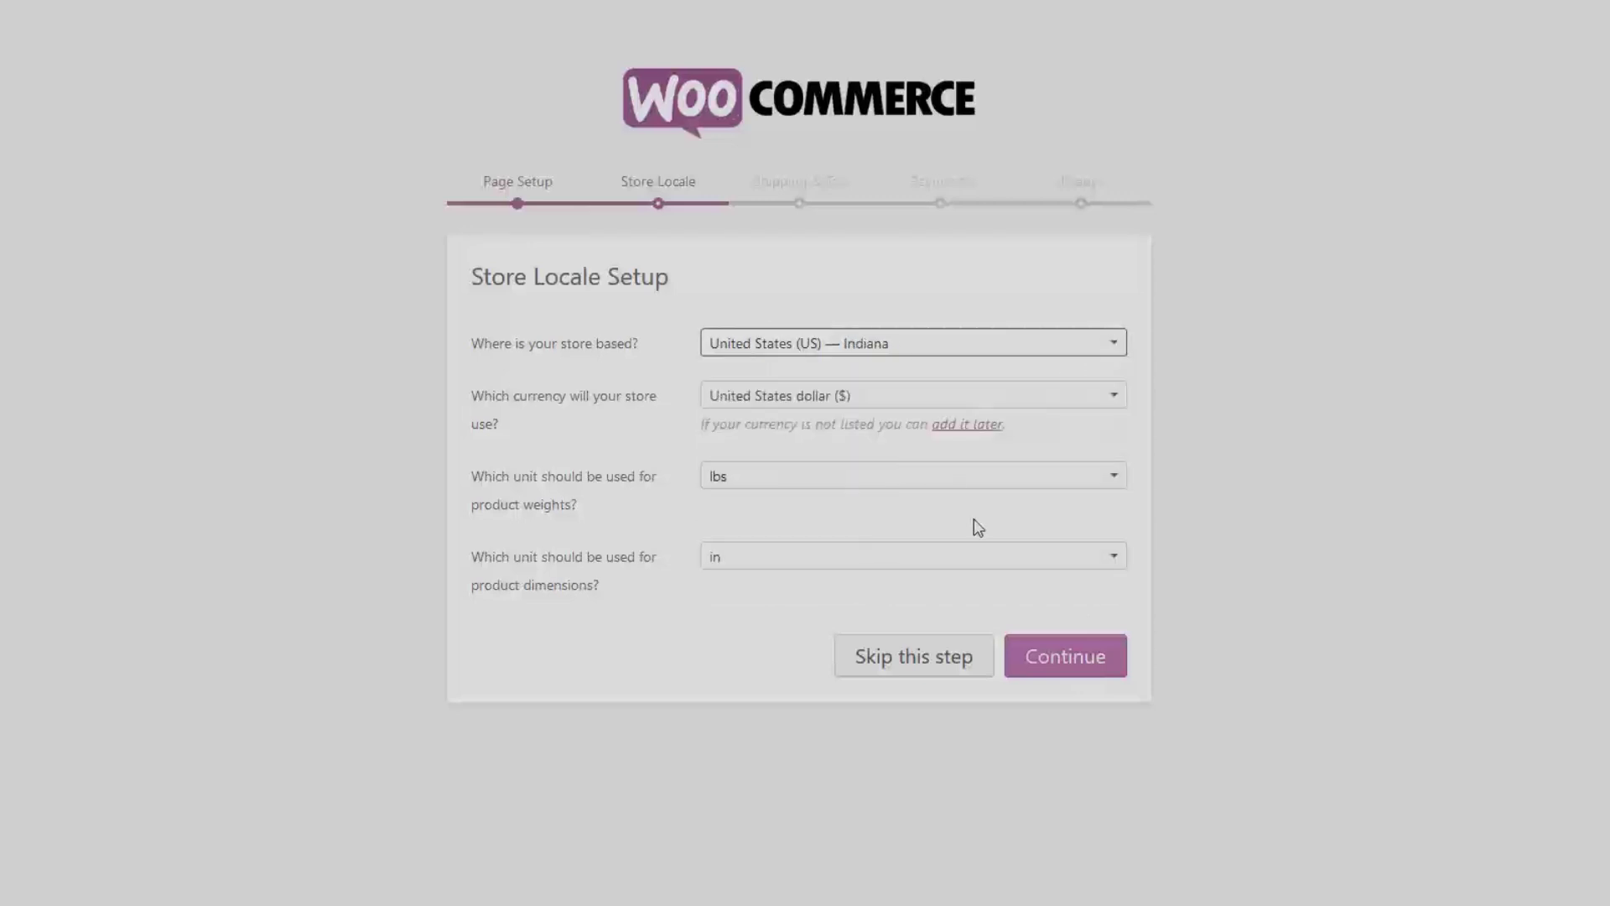
left_click(1066, 660)
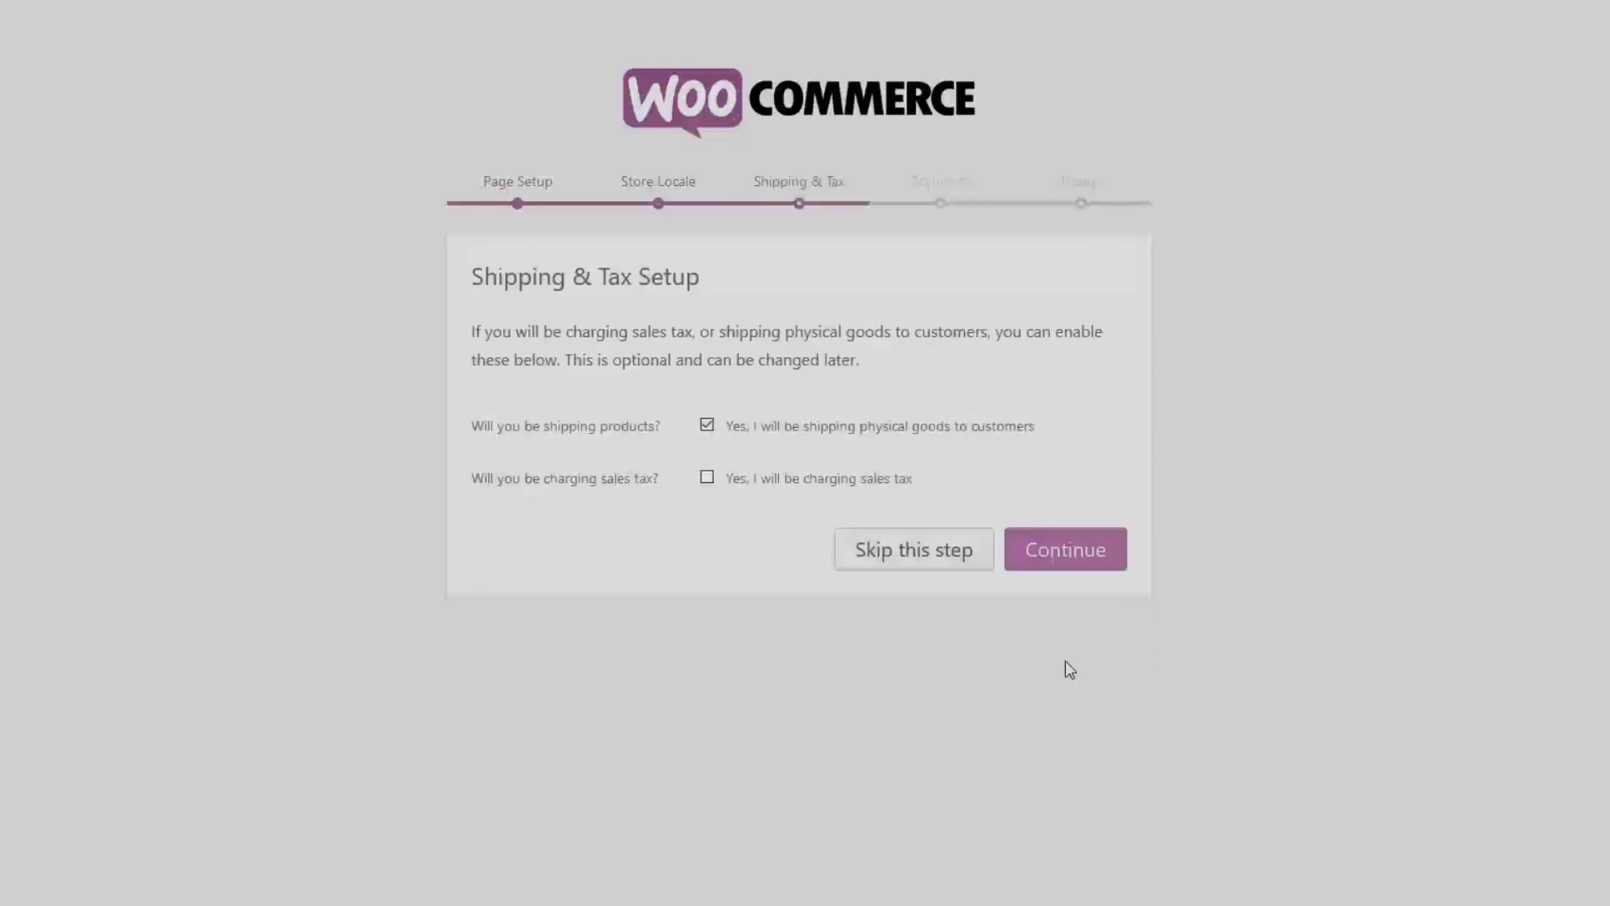
left_click(706, 470)
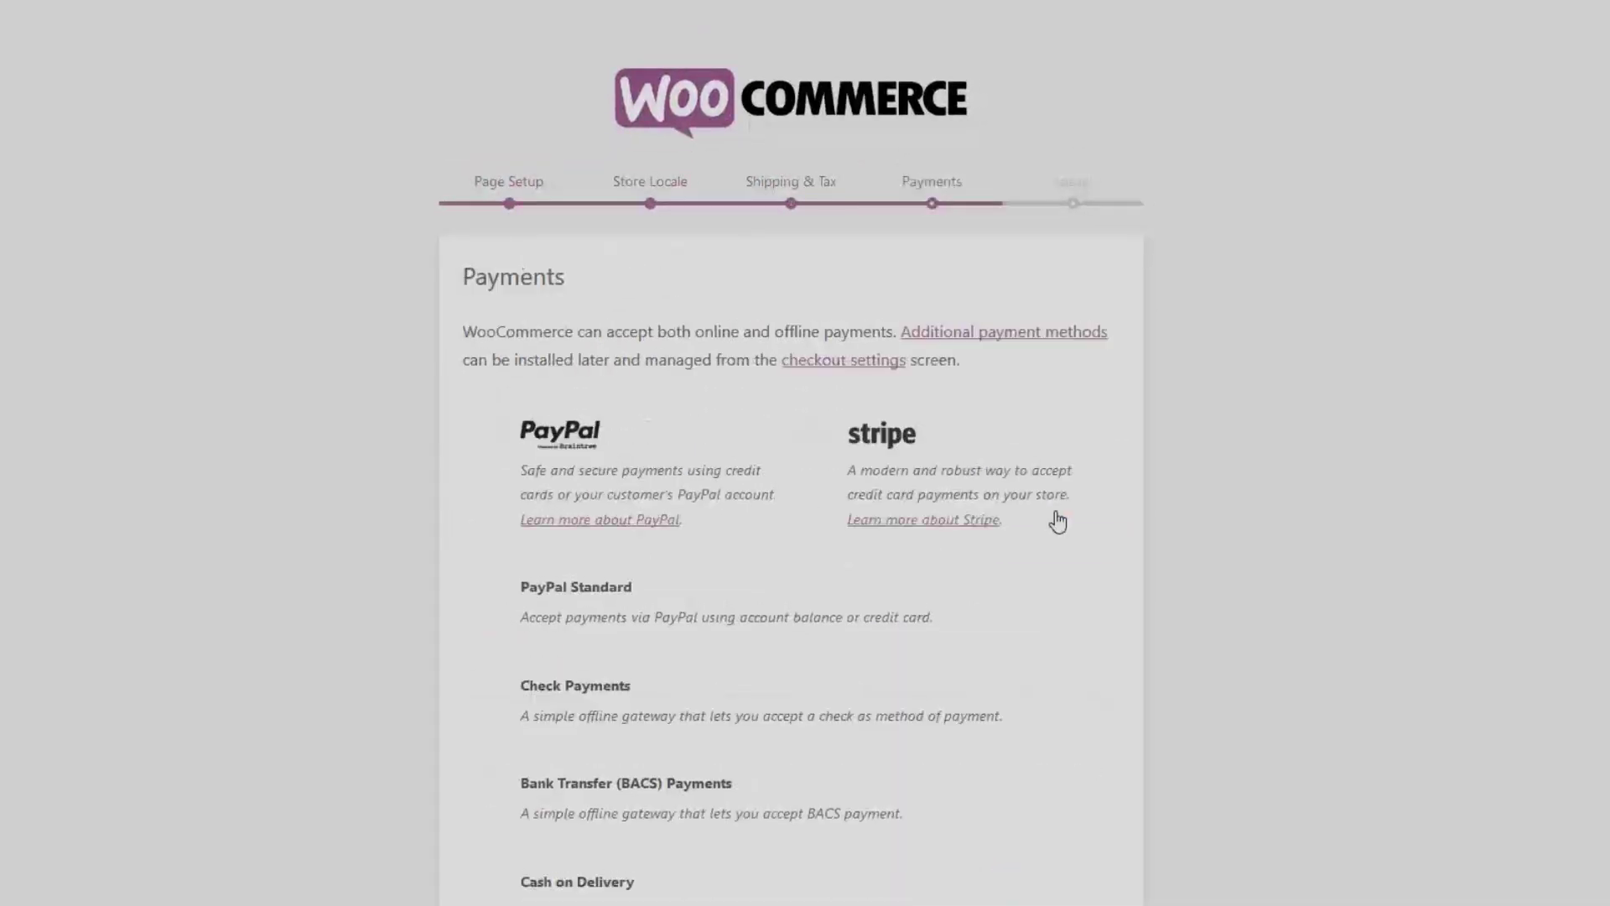
scroll(1057, 520, "down", 3)
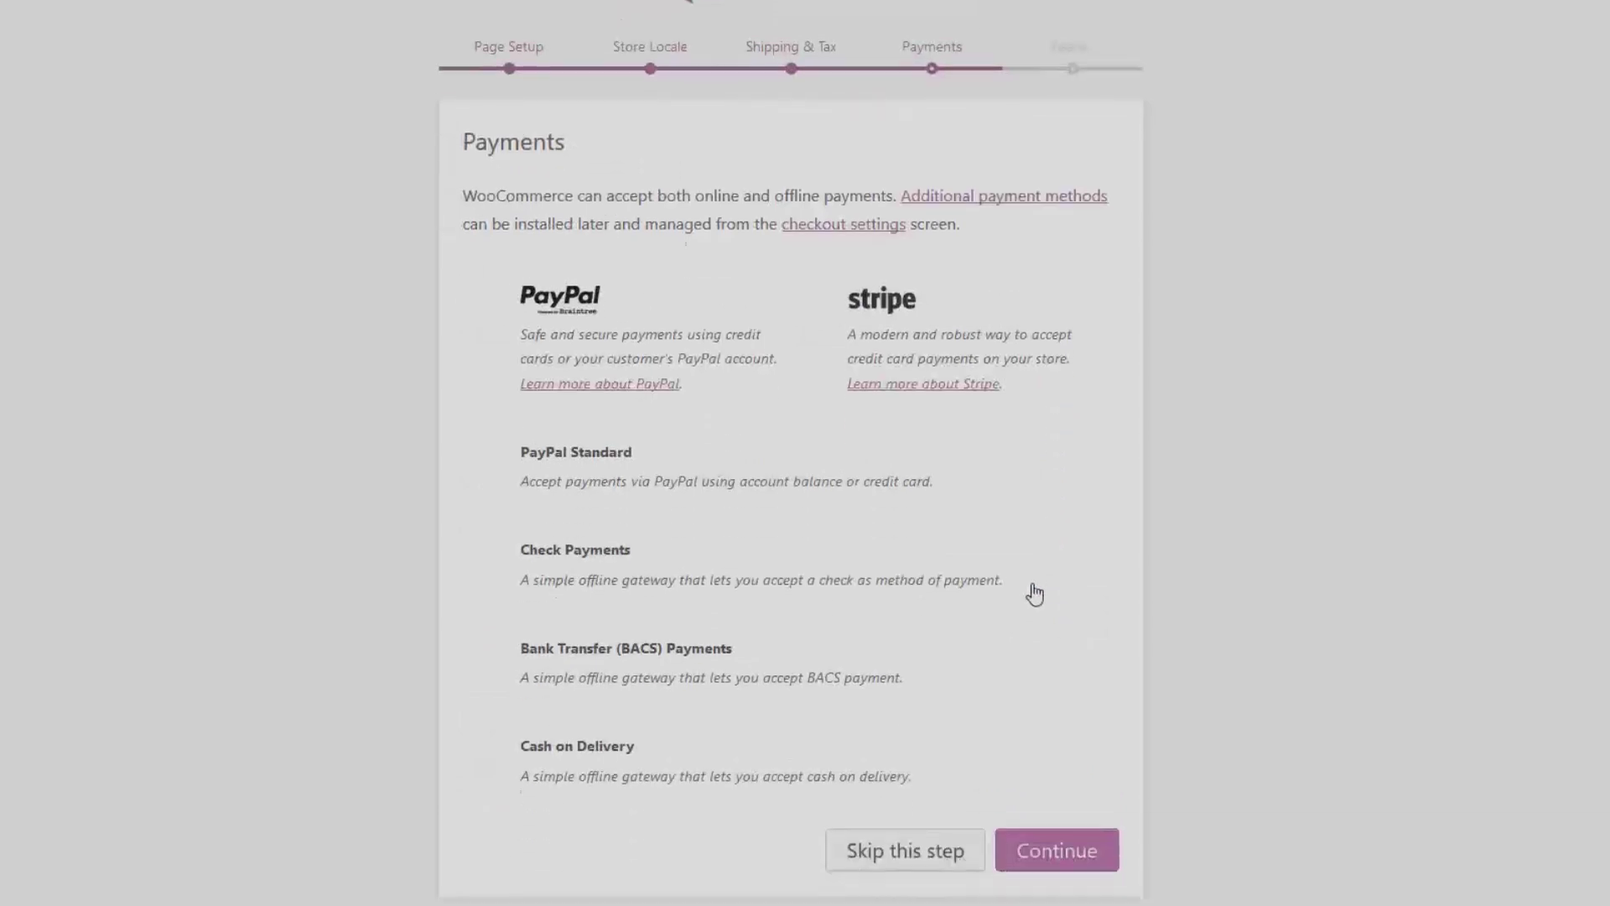
Step: Skip the payments step and decline sharing diagnostic usage data
left_click(926, 858)
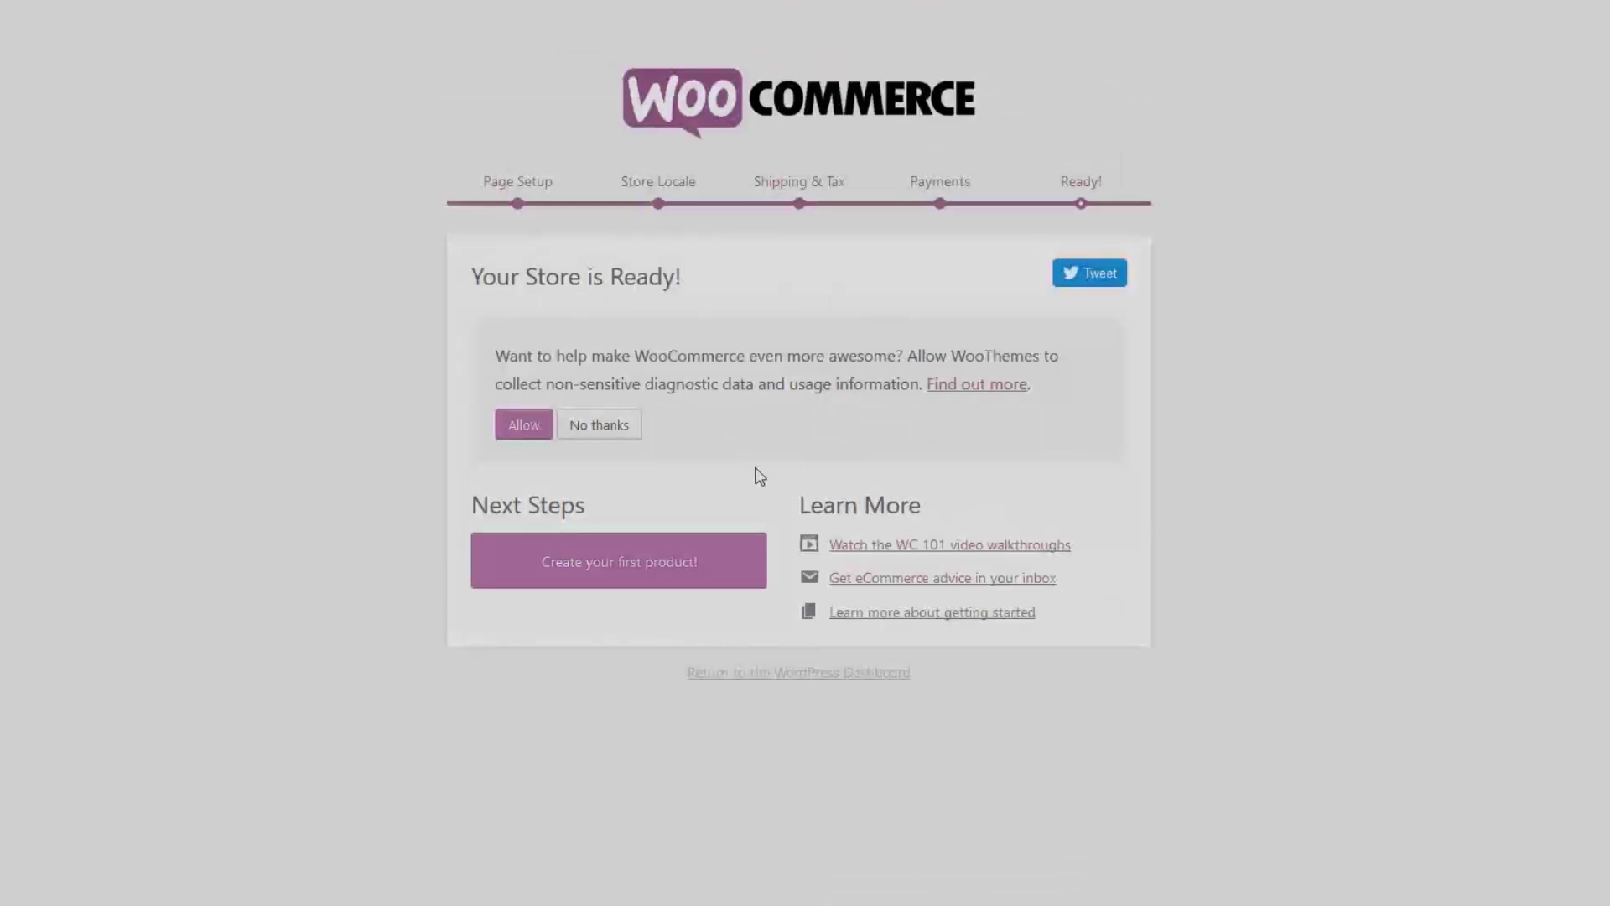
left_click(599, 425)
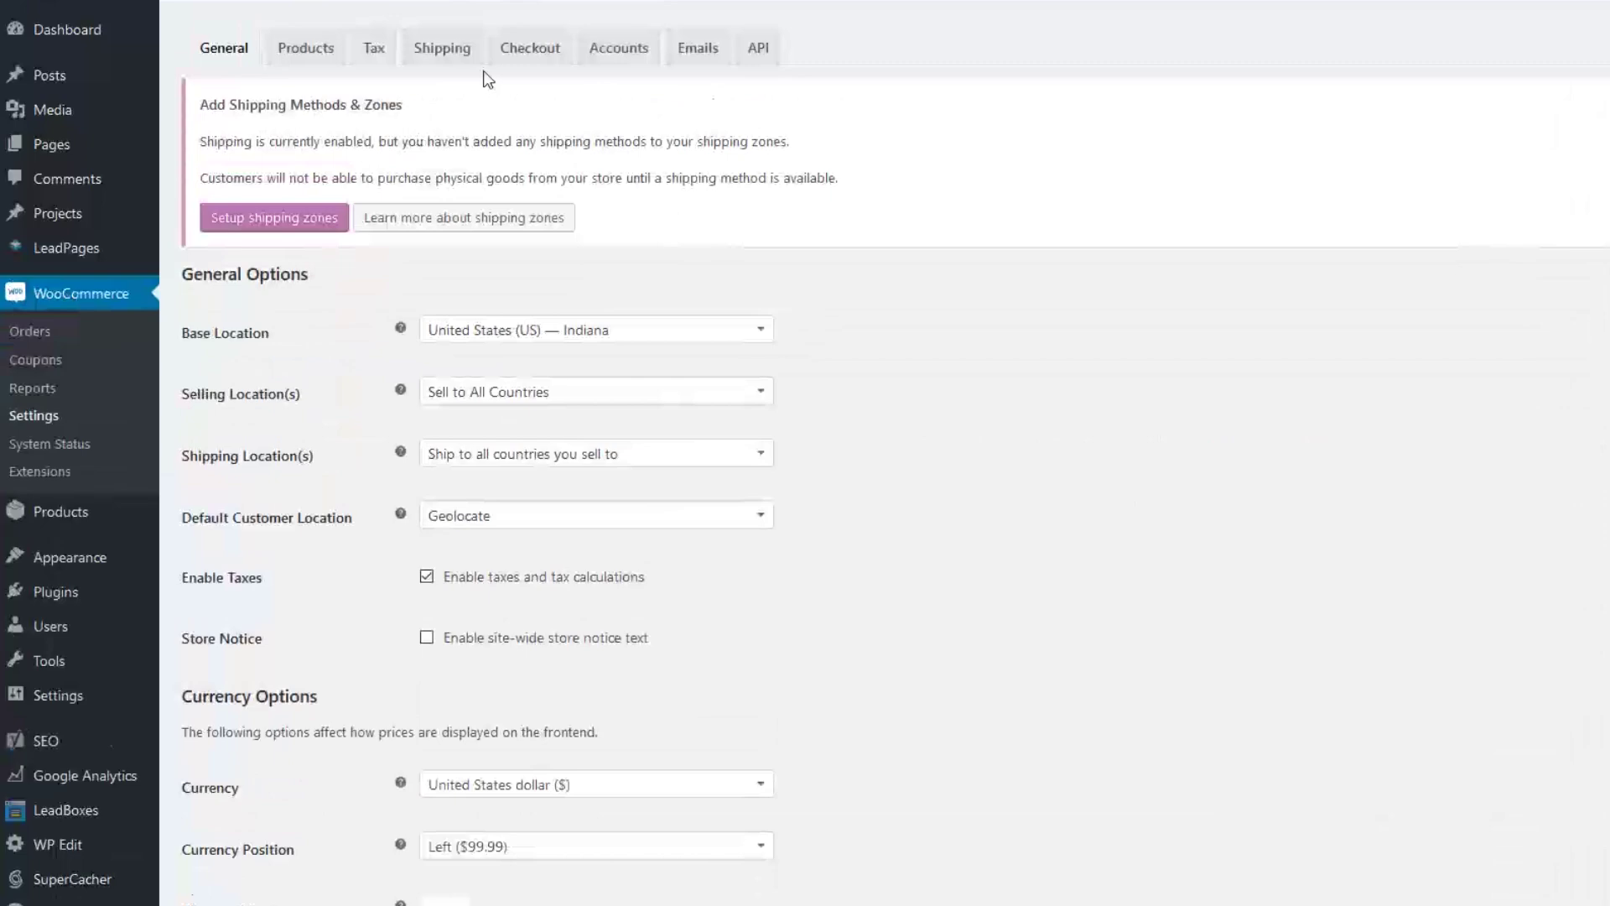
Step: Enable the CardConnect gateway and retitle it 'Credit Card (Card Connect)'
left_click(530, 48)
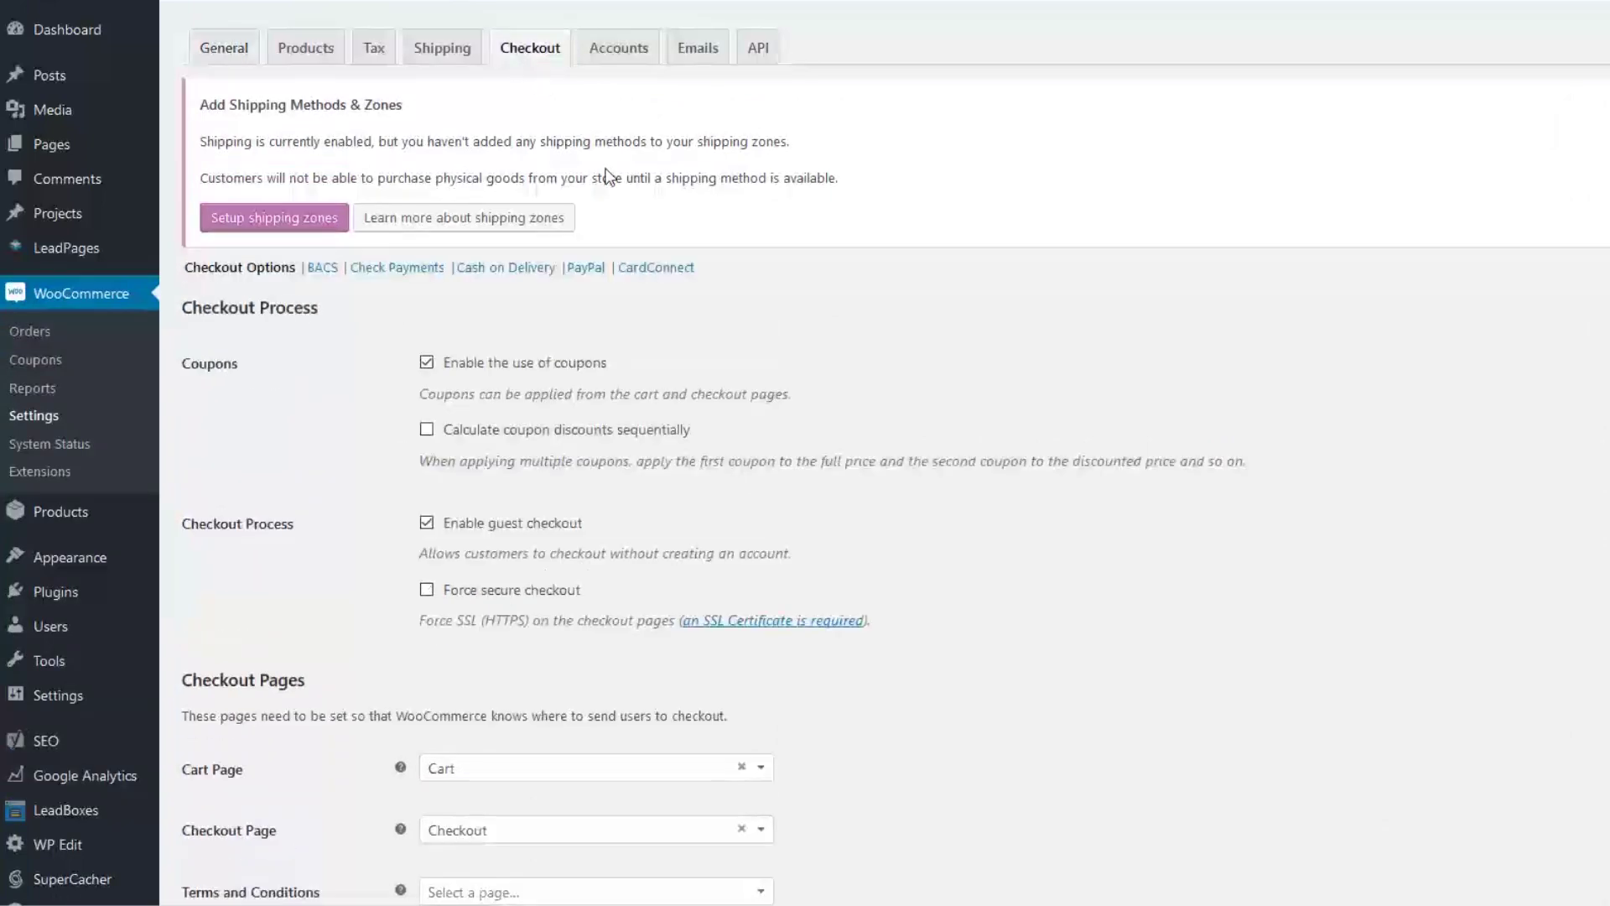
left_click(656, 267)
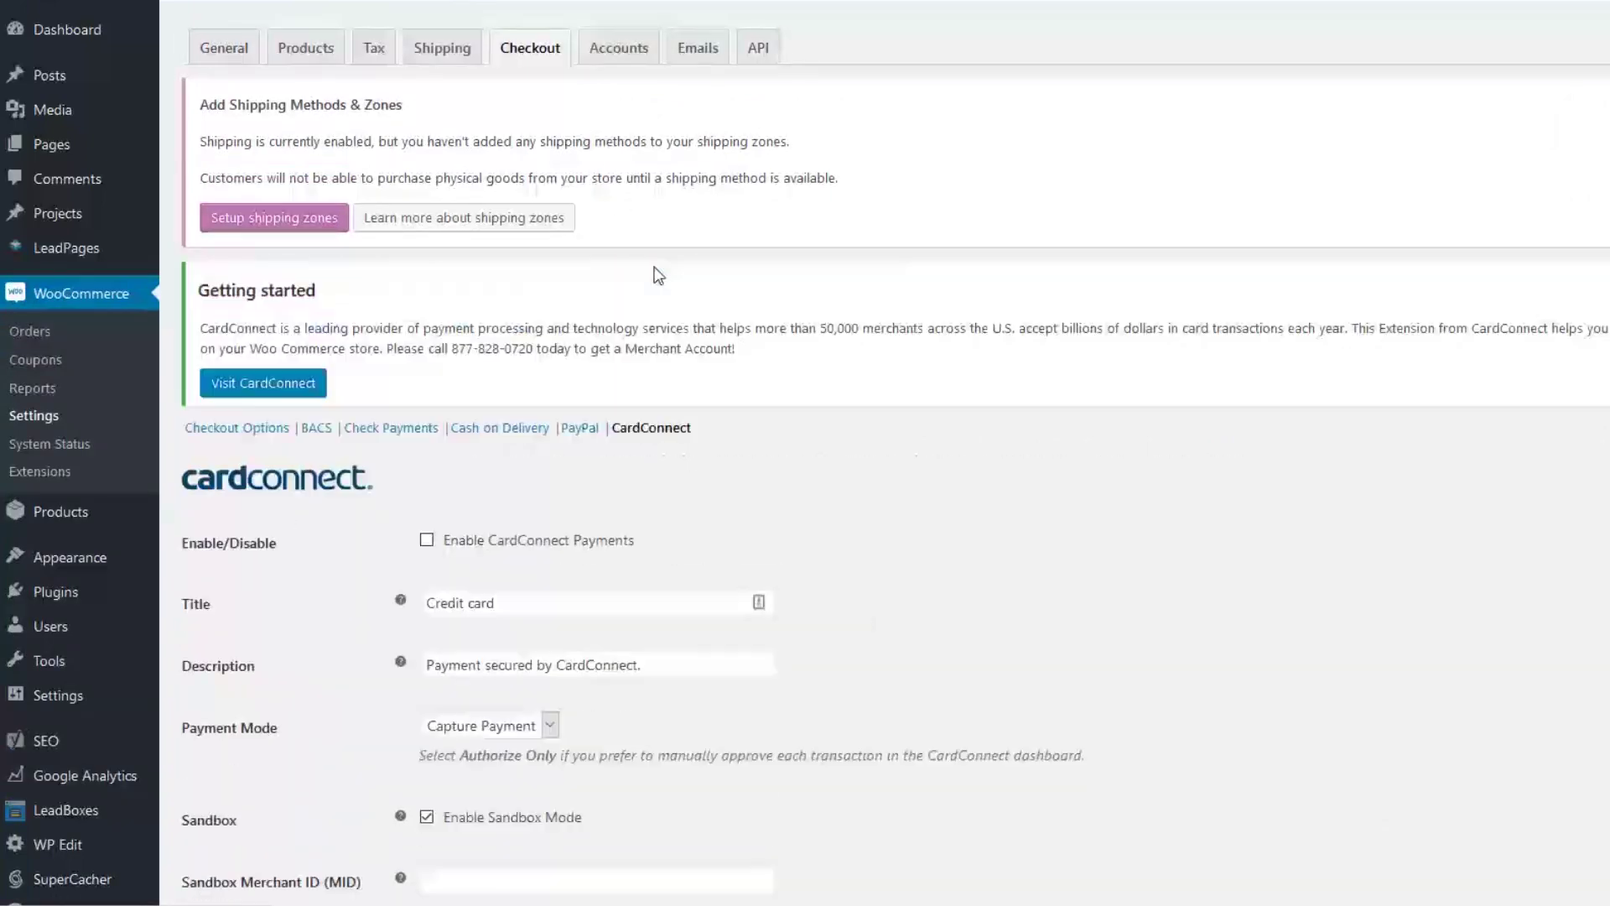
scroll(1027, 351, "down", 1)
scroll(1027, 351, "down", 3)
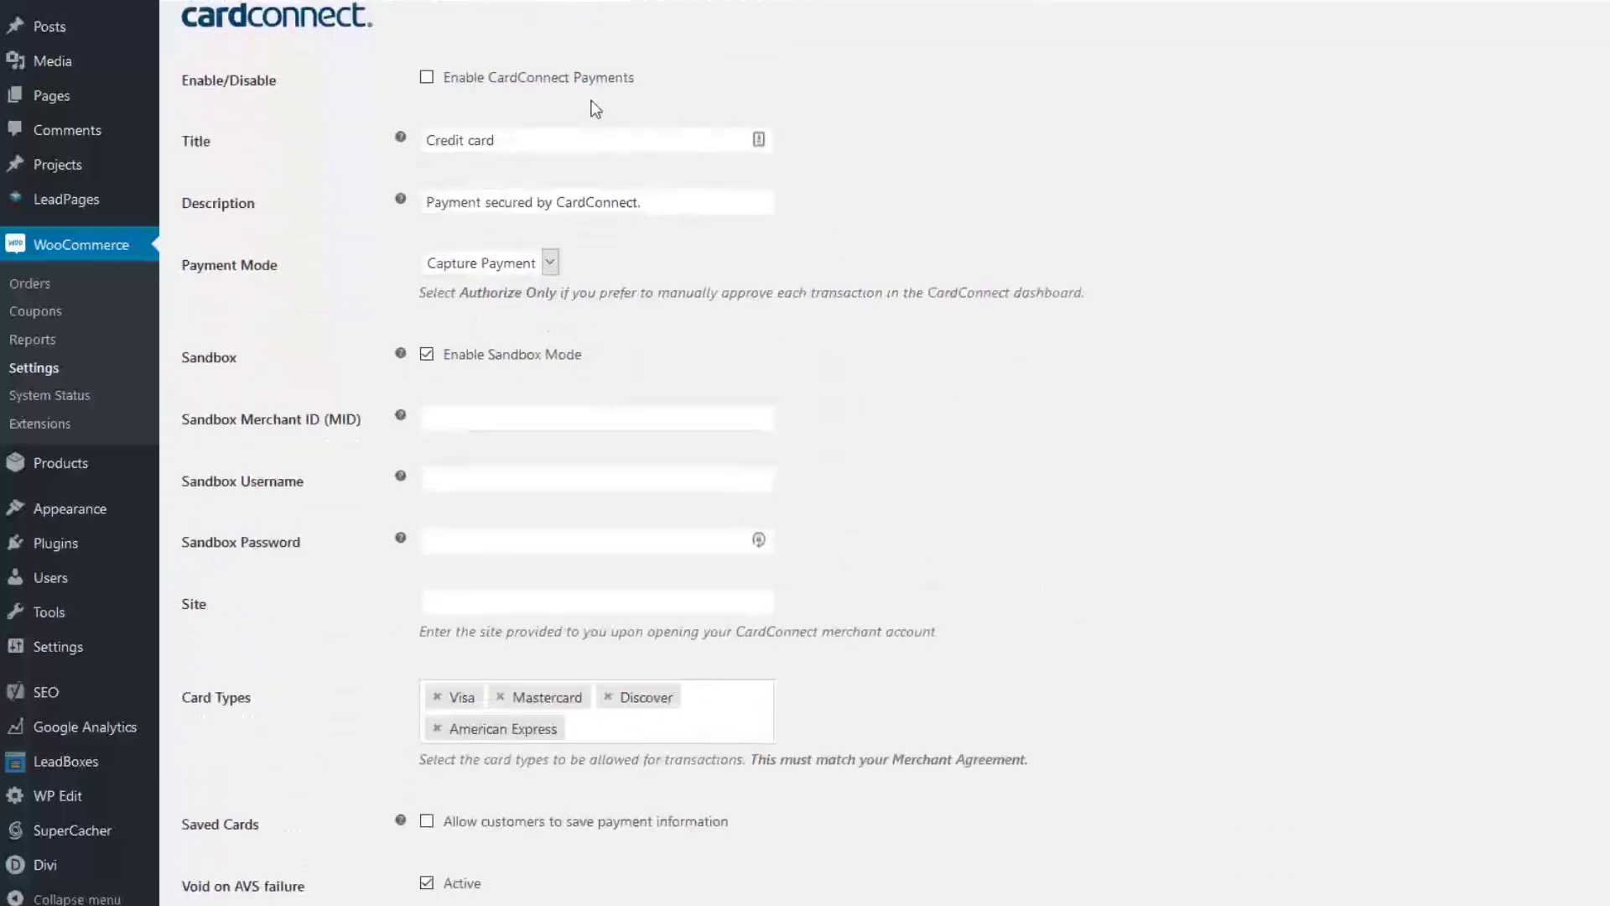
left_click(426, 77)
double_click(513, 141)
left_click(434, 140)
triple_click(443, 142)
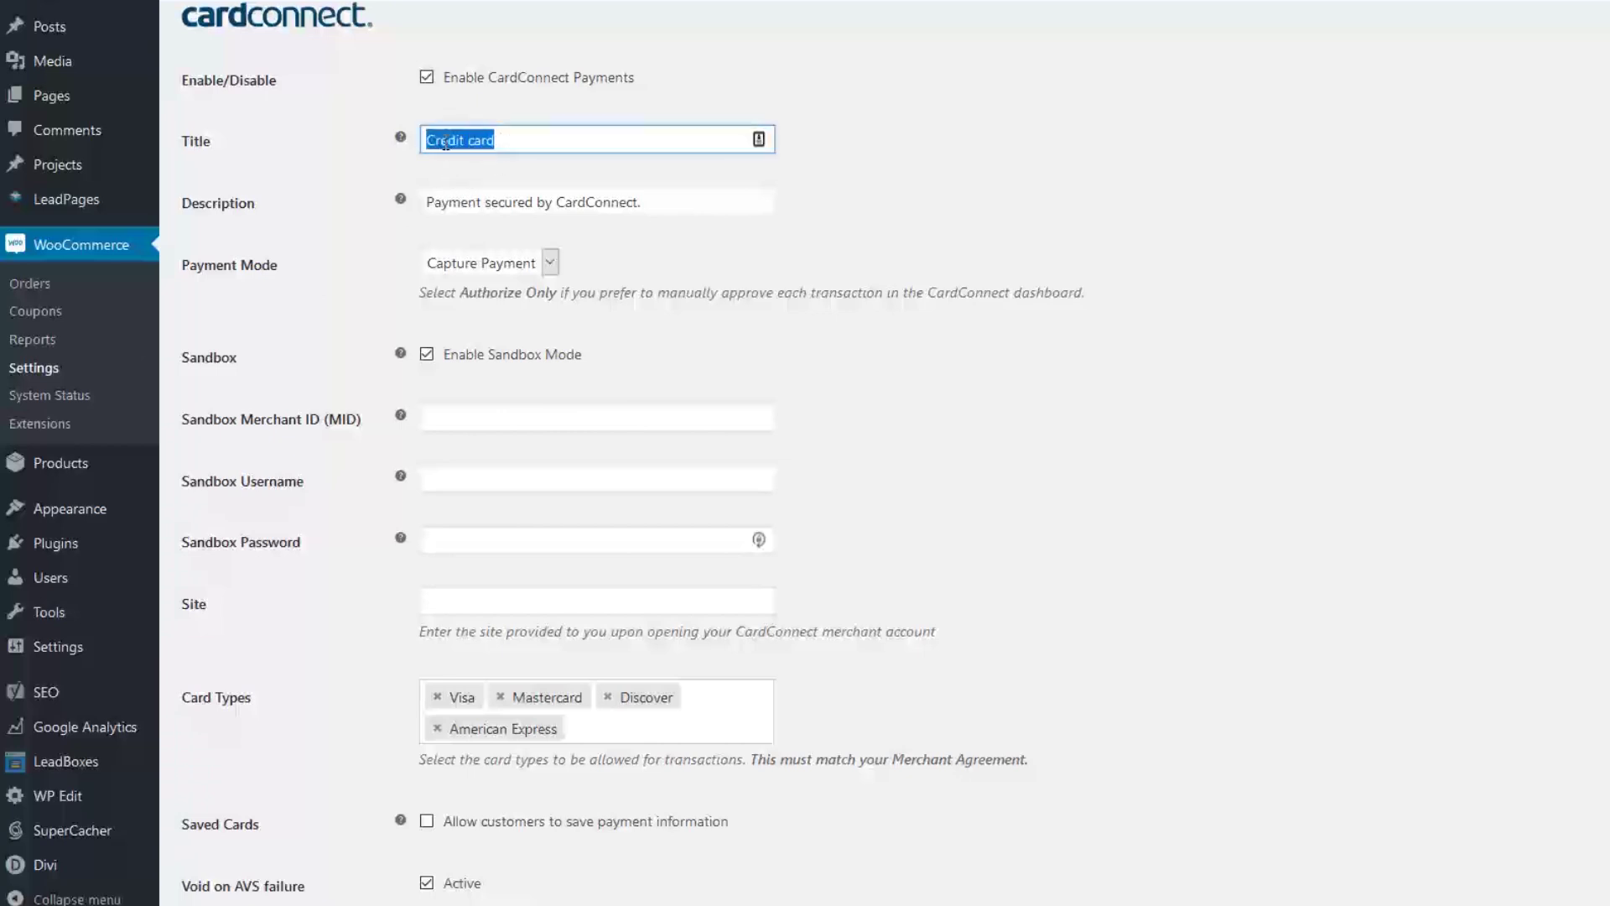
type("Credit Card (Card Connect)")
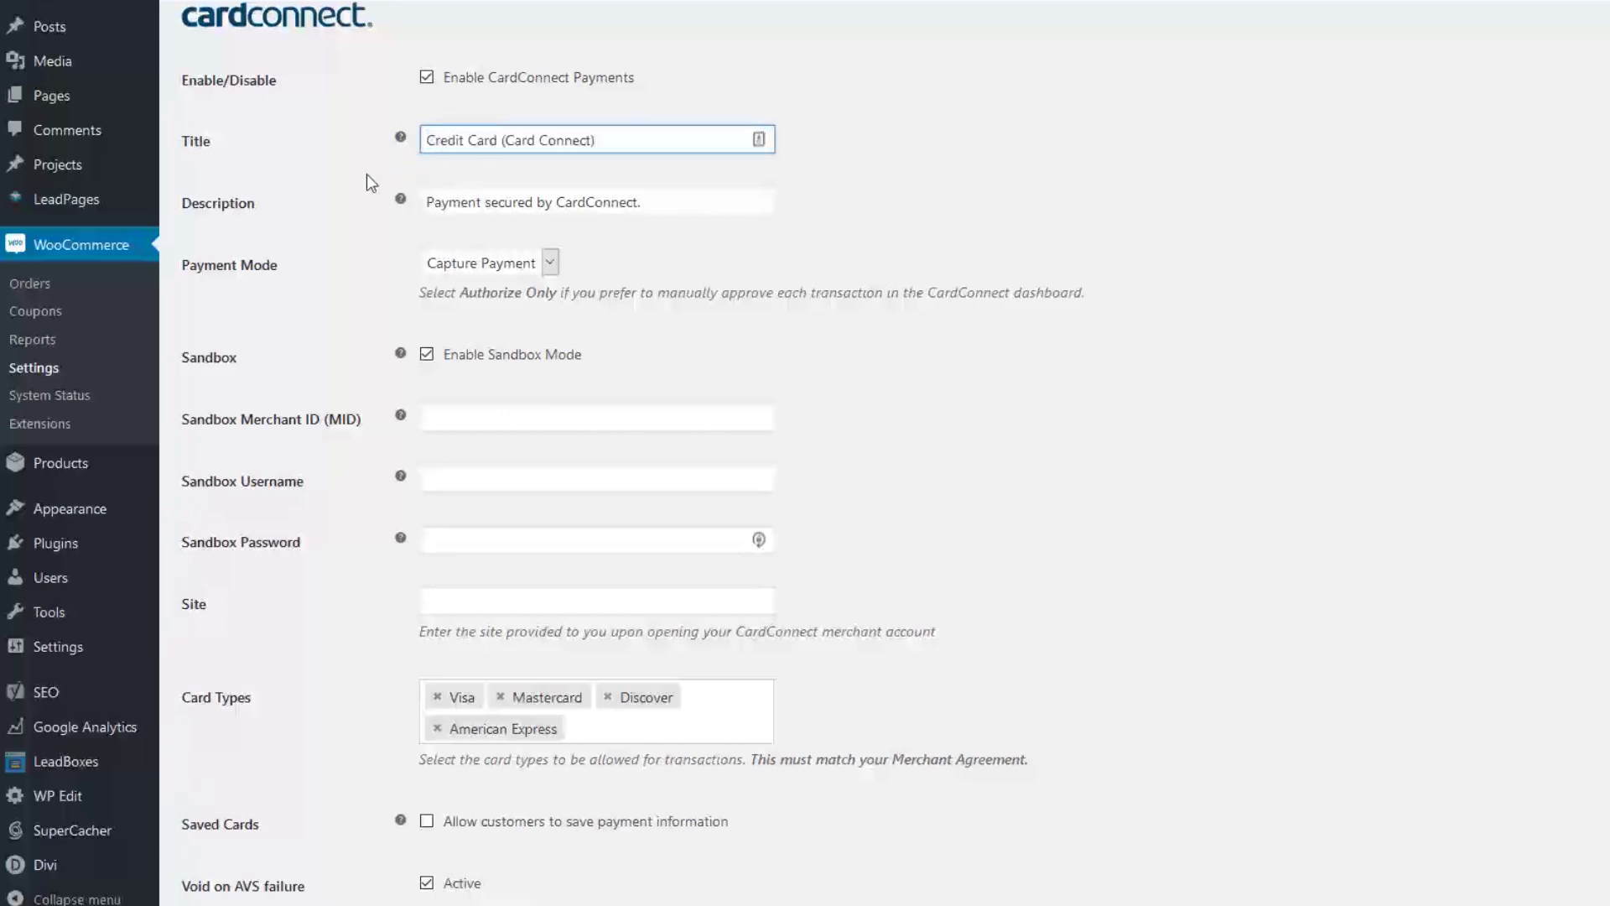
left_click(366, 173)
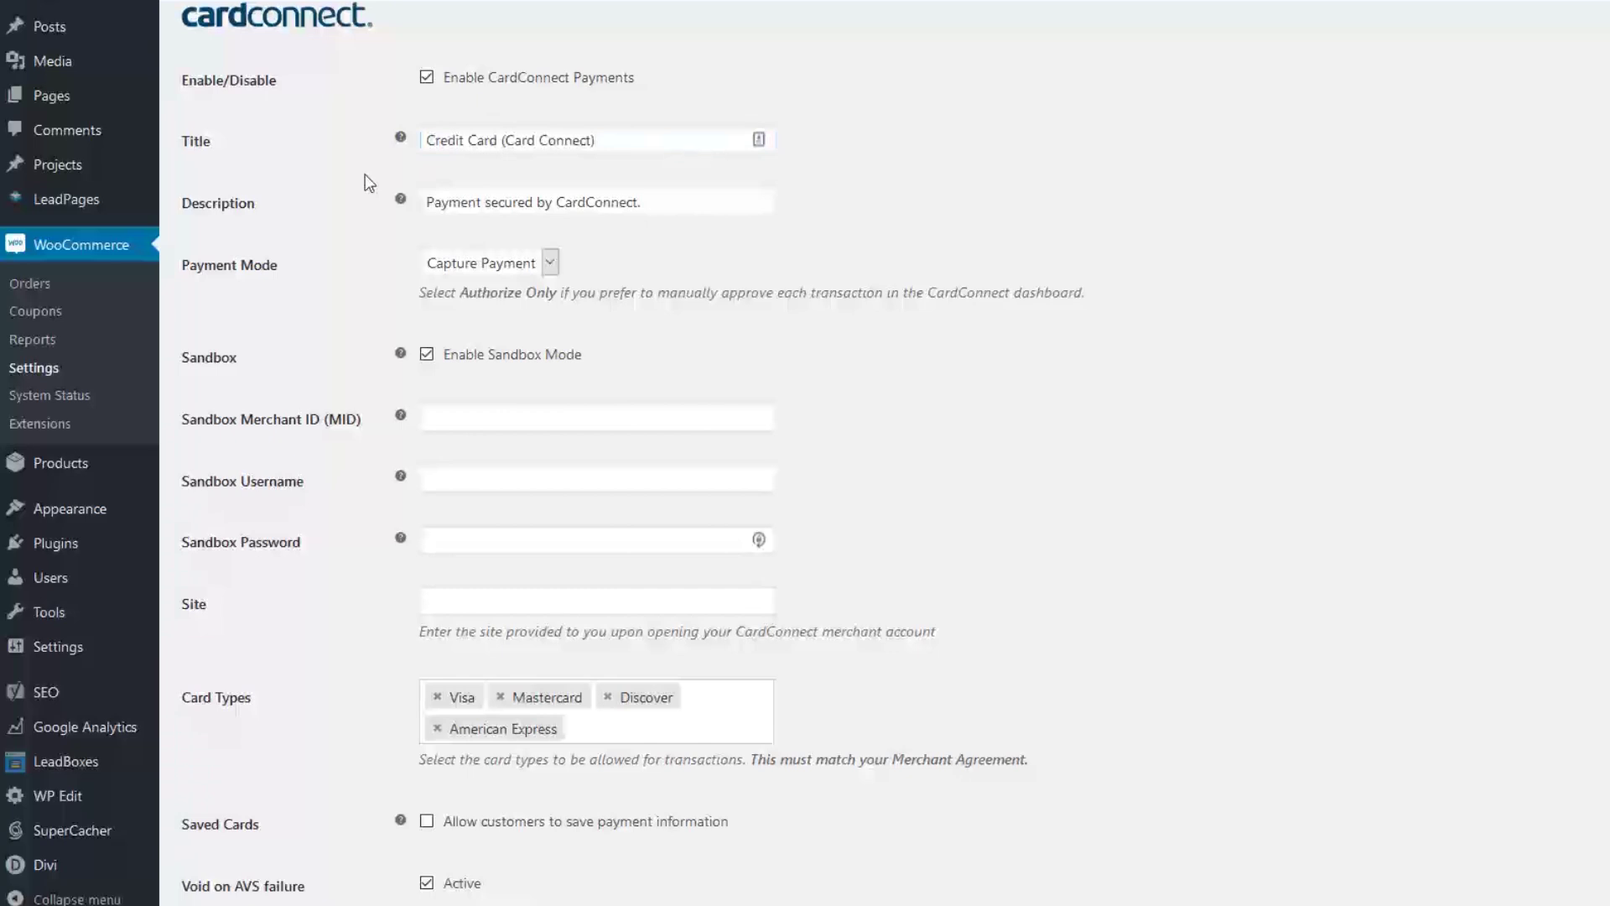
Step: Switch off sandbox mode, enter the live merchant ID, username, password and site, and save
left_click(426, 354)
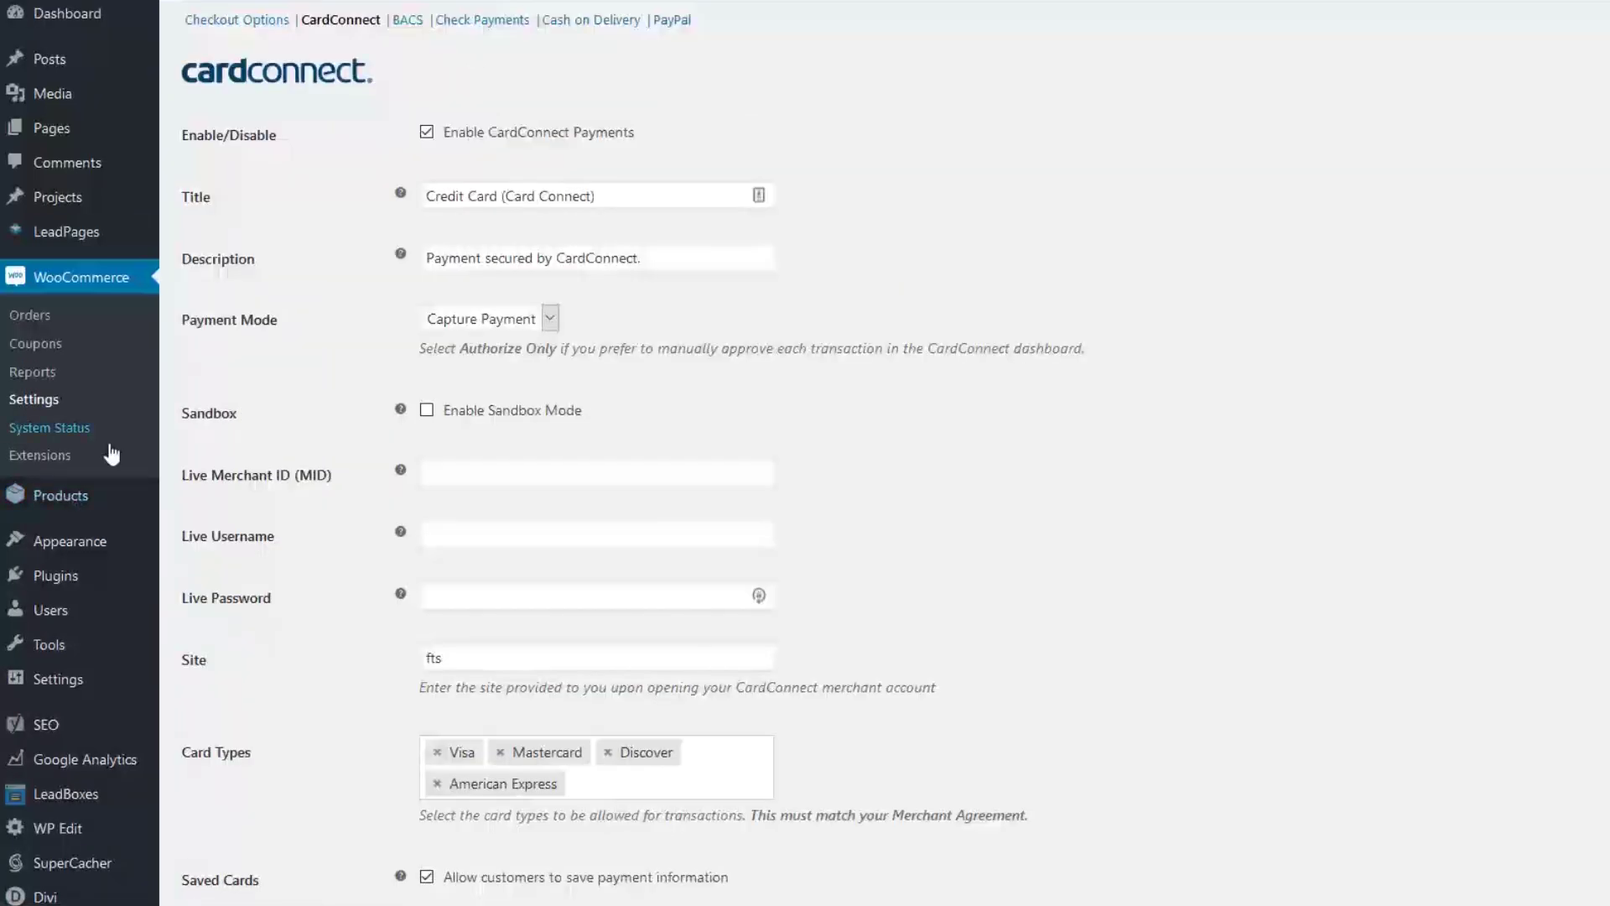
left_click(598, 474)
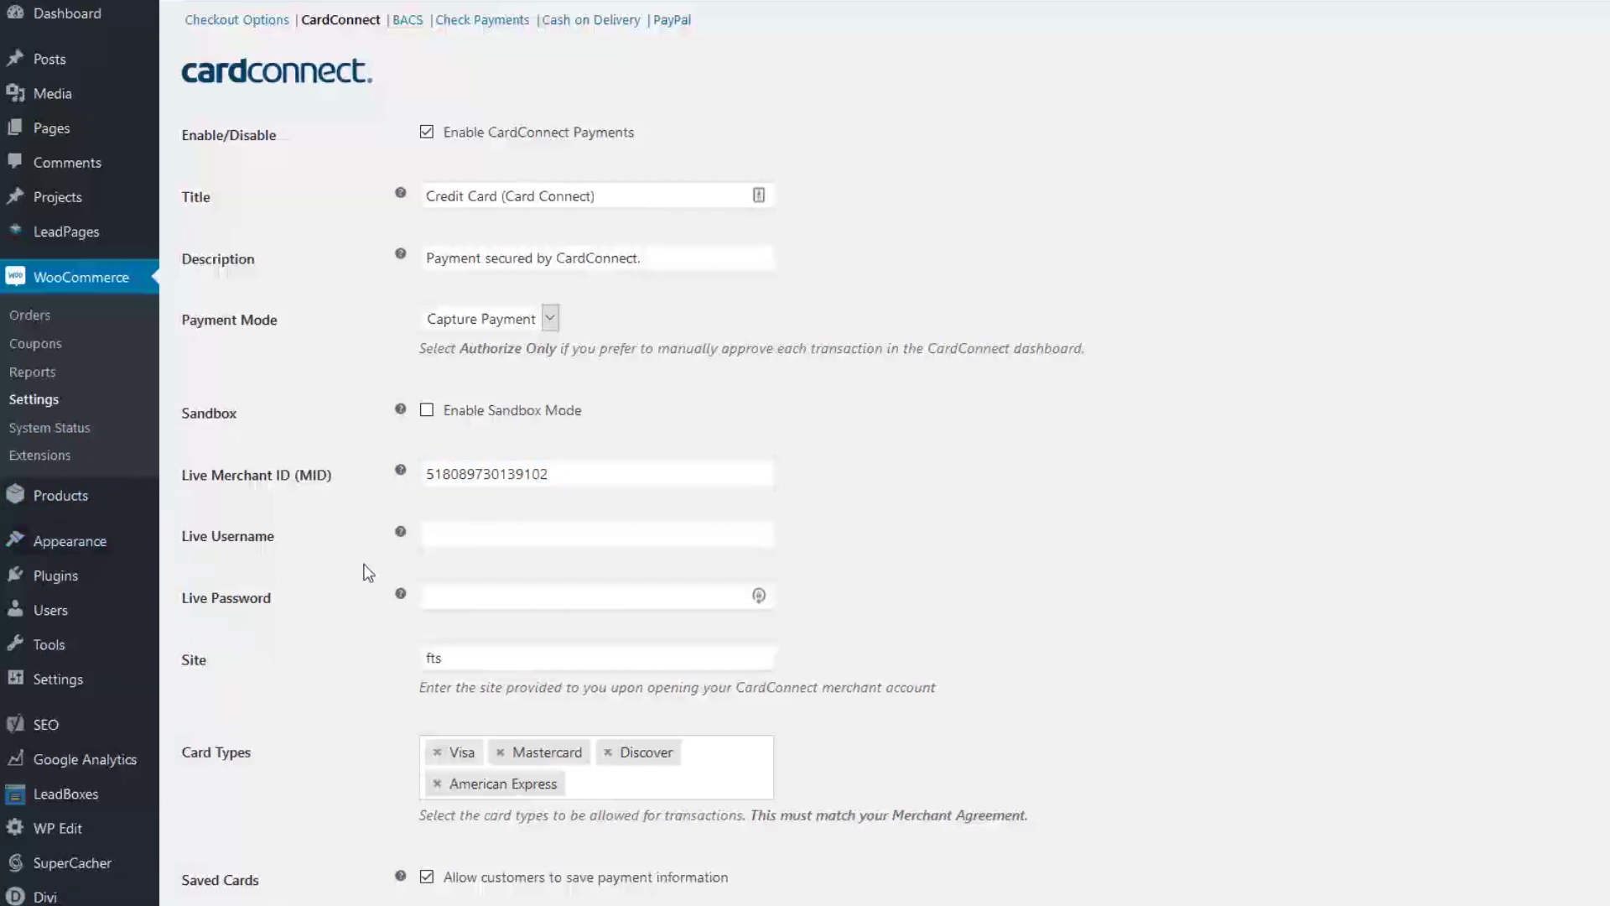
left_click(463, 539)
type("cardconnect1")
left_click(592, 595)
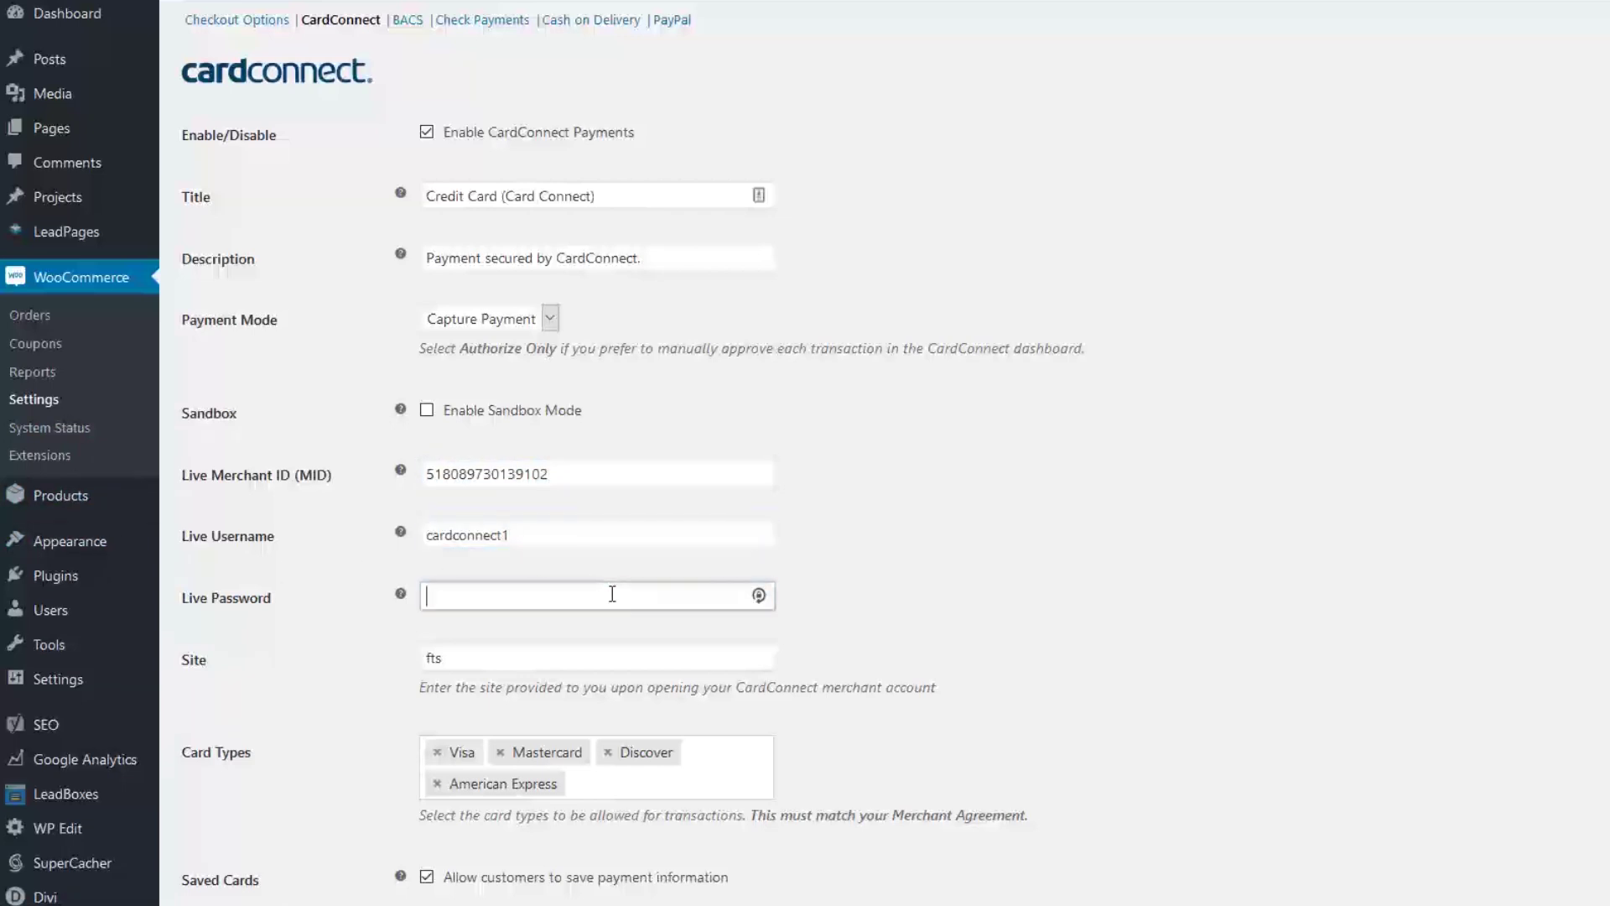
type("••••••••••••••••••••")
double_click(441, 659)
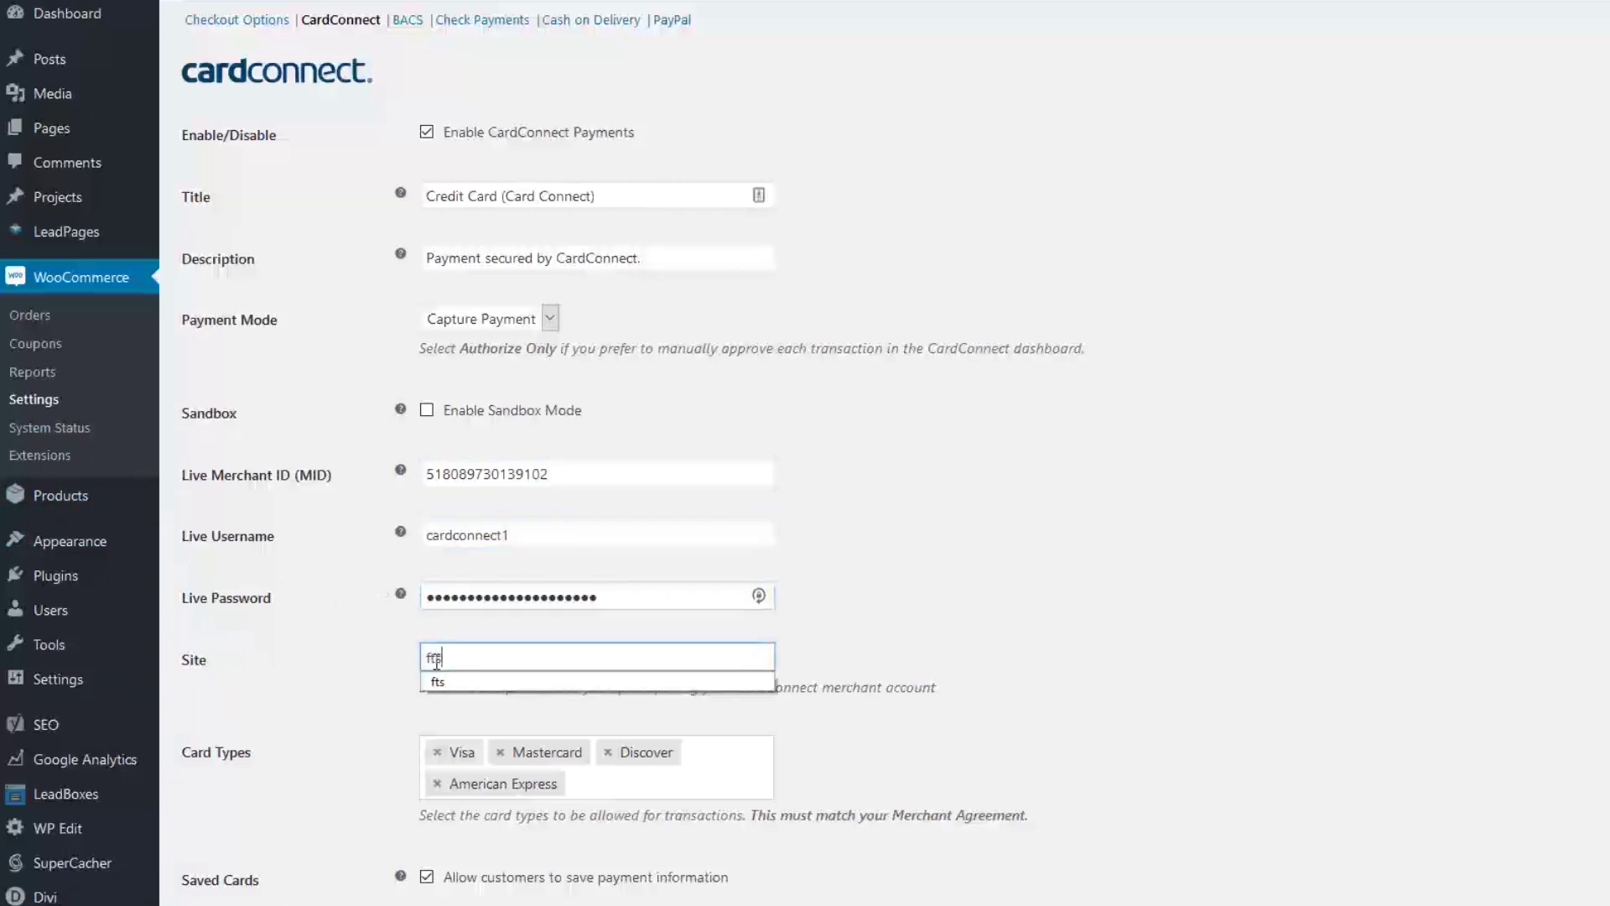
key("Escape")
scroll(1167, 708, "down", 3)
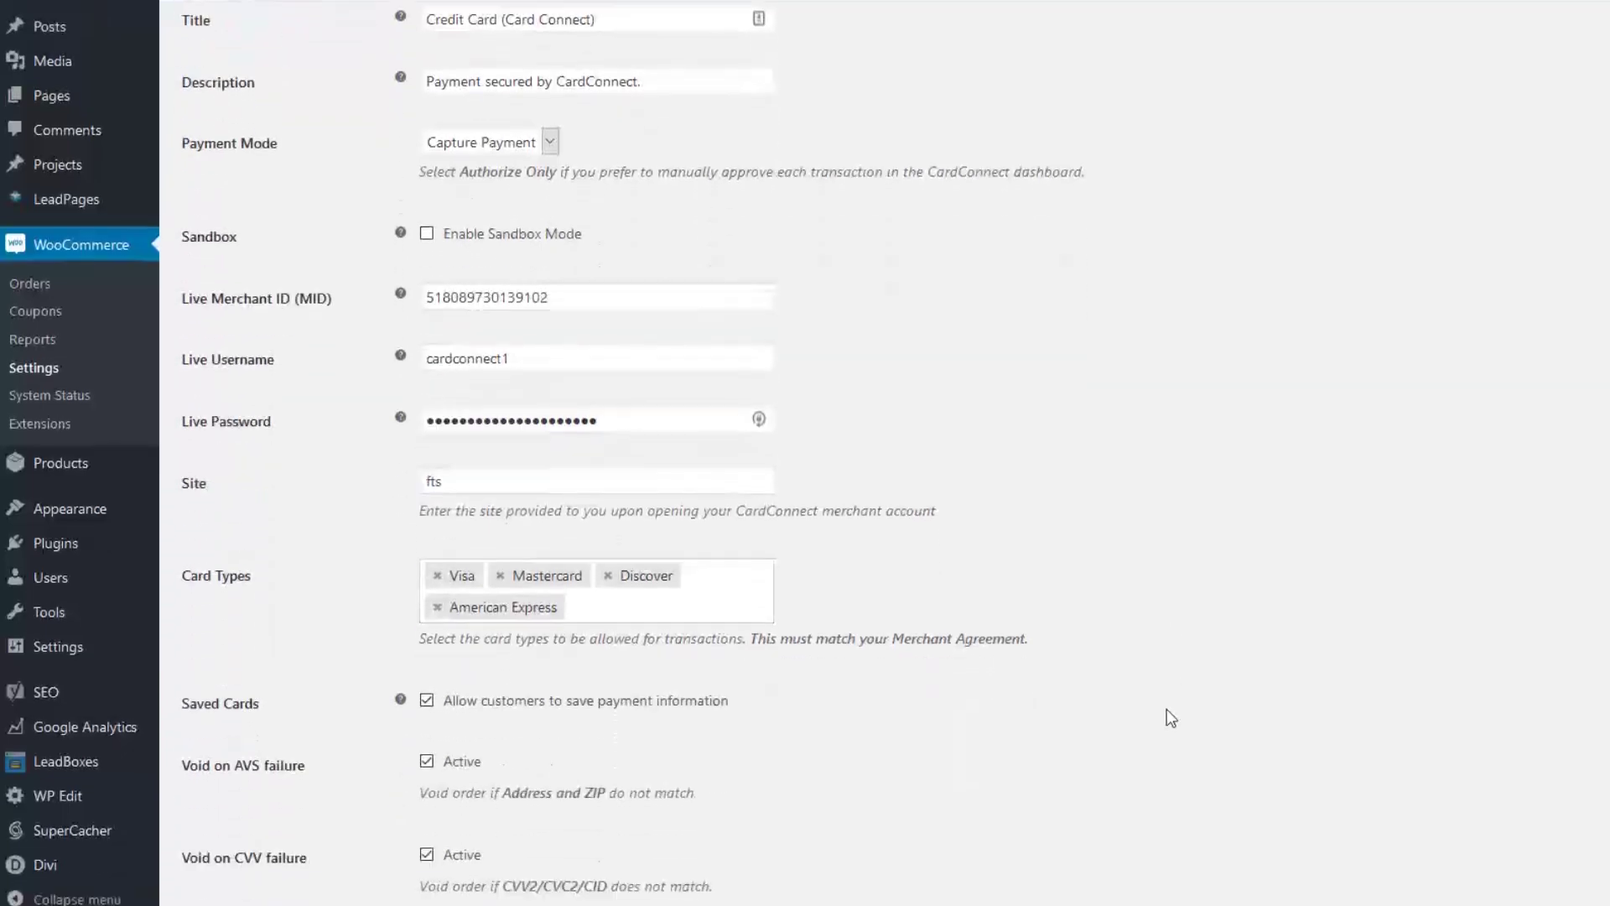
scroll(1166, 708, "down", 3)
left_click(231, 823)
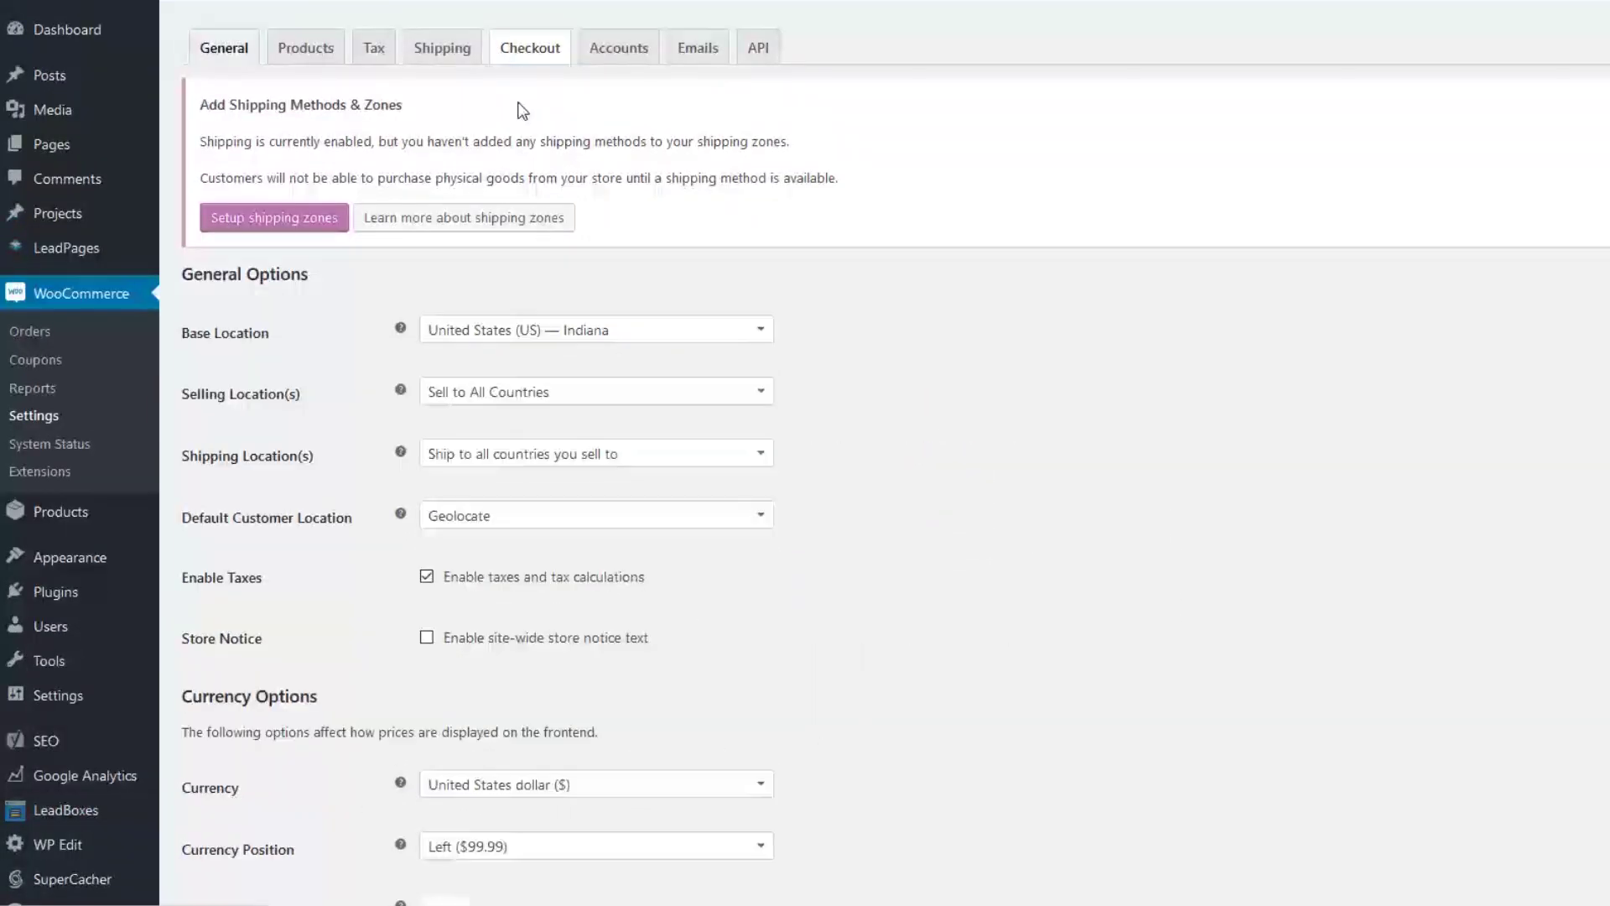
Step: Save the Check Payments settings and the PayPal settings from the Checkout tab
left_click(529, 48)
scroll(805, 503, "down", 10)
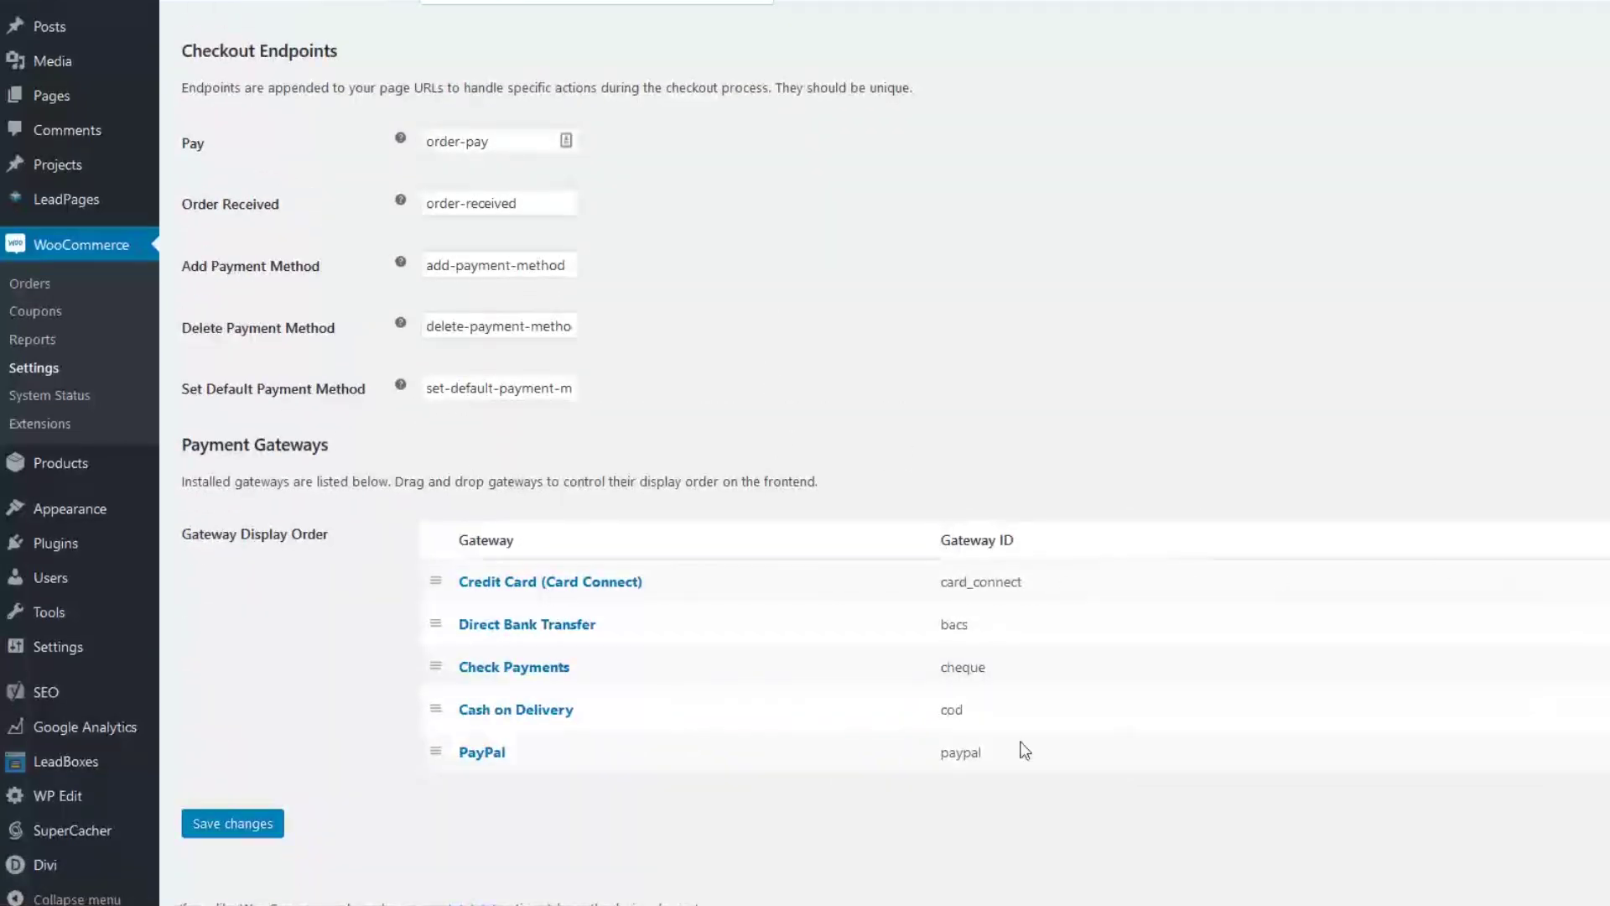
scroll(1023, 752, "up", 10)
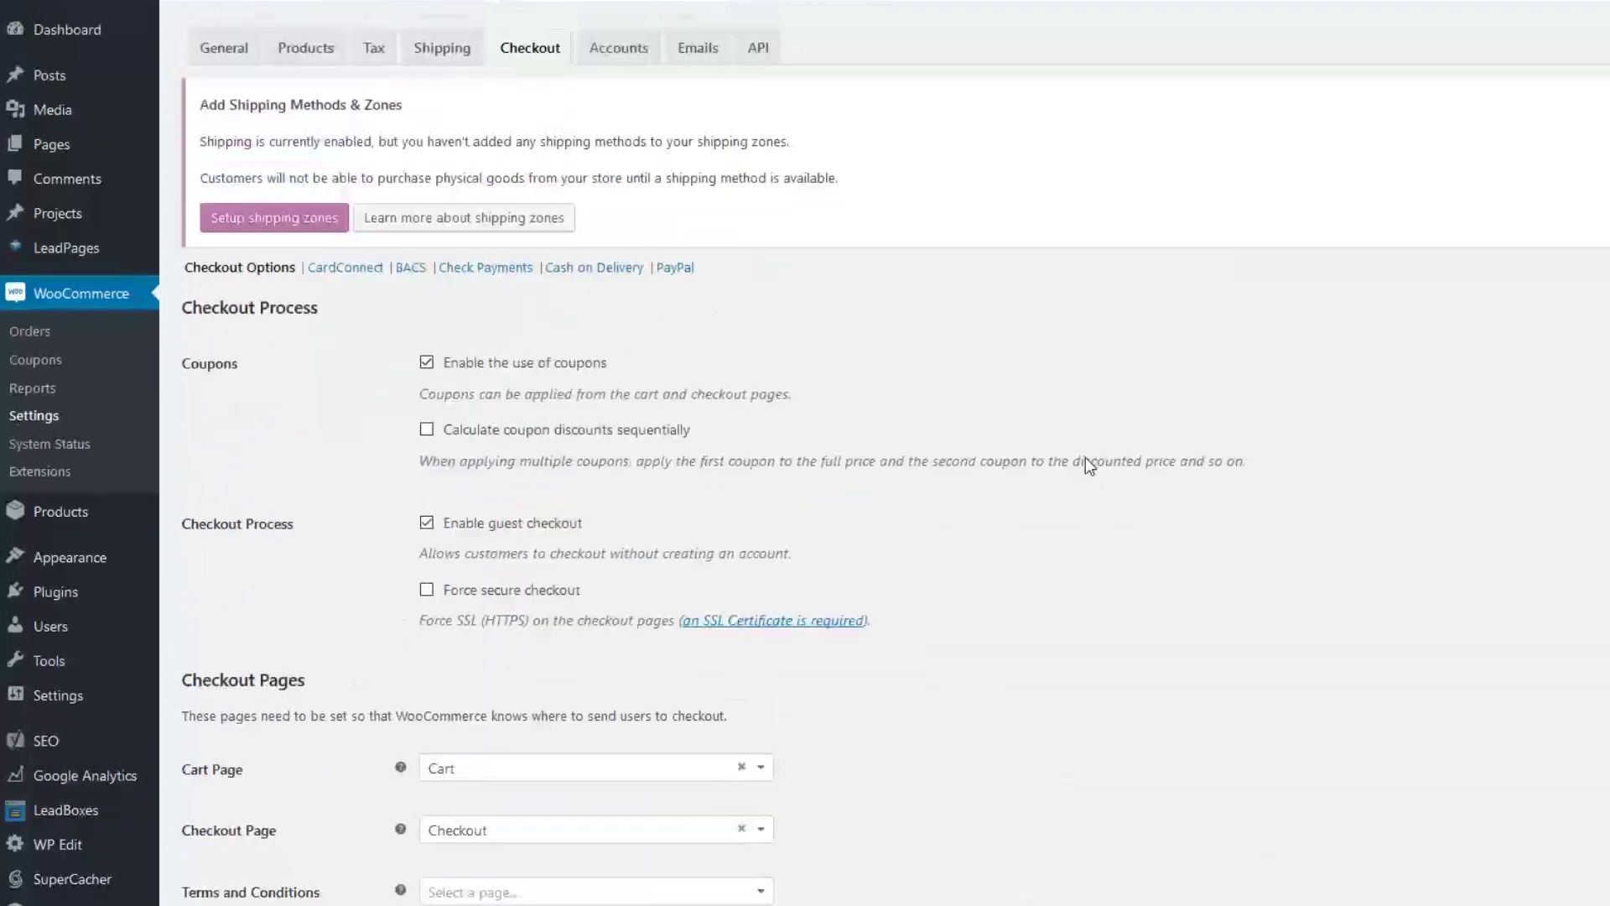
left_click(485, 267)
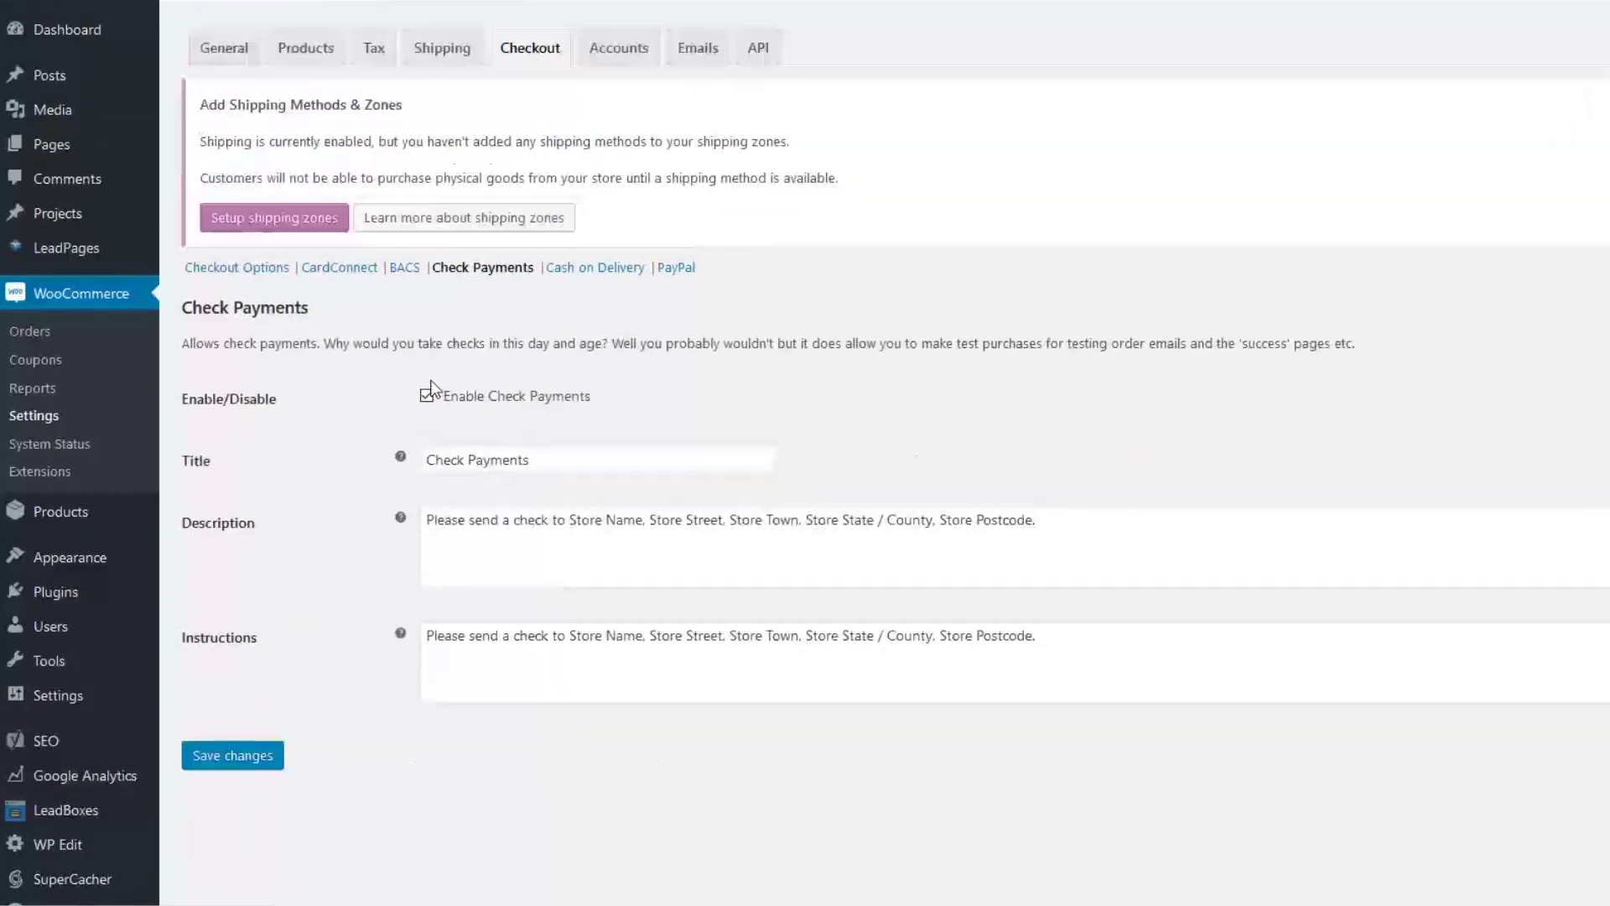
left_click(234, 755)
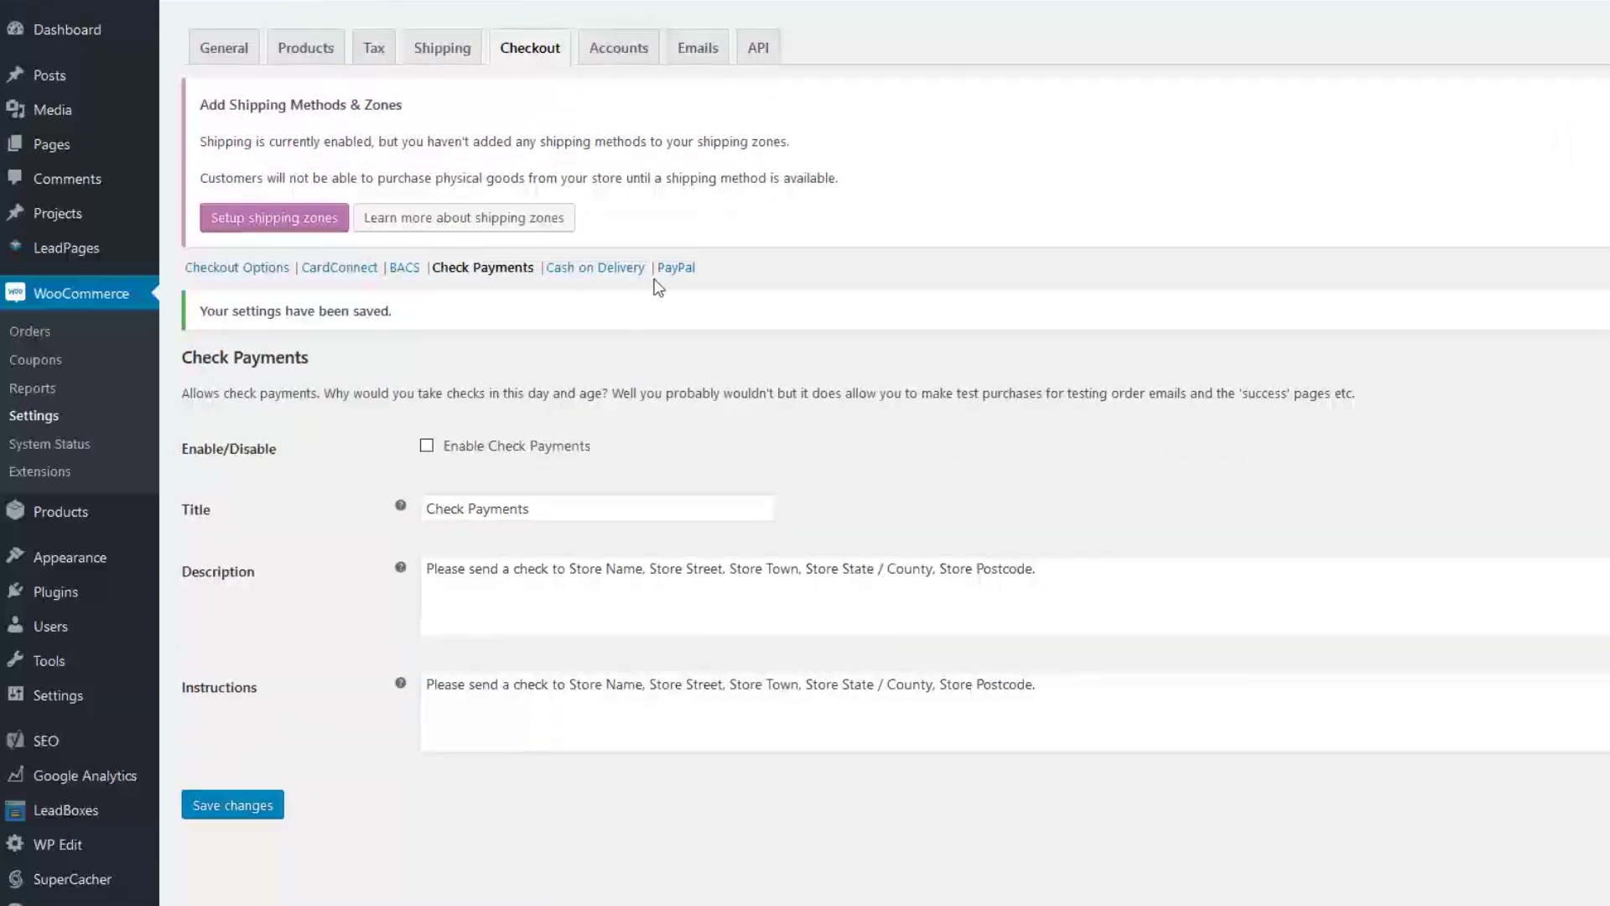
left_click(676, 267)
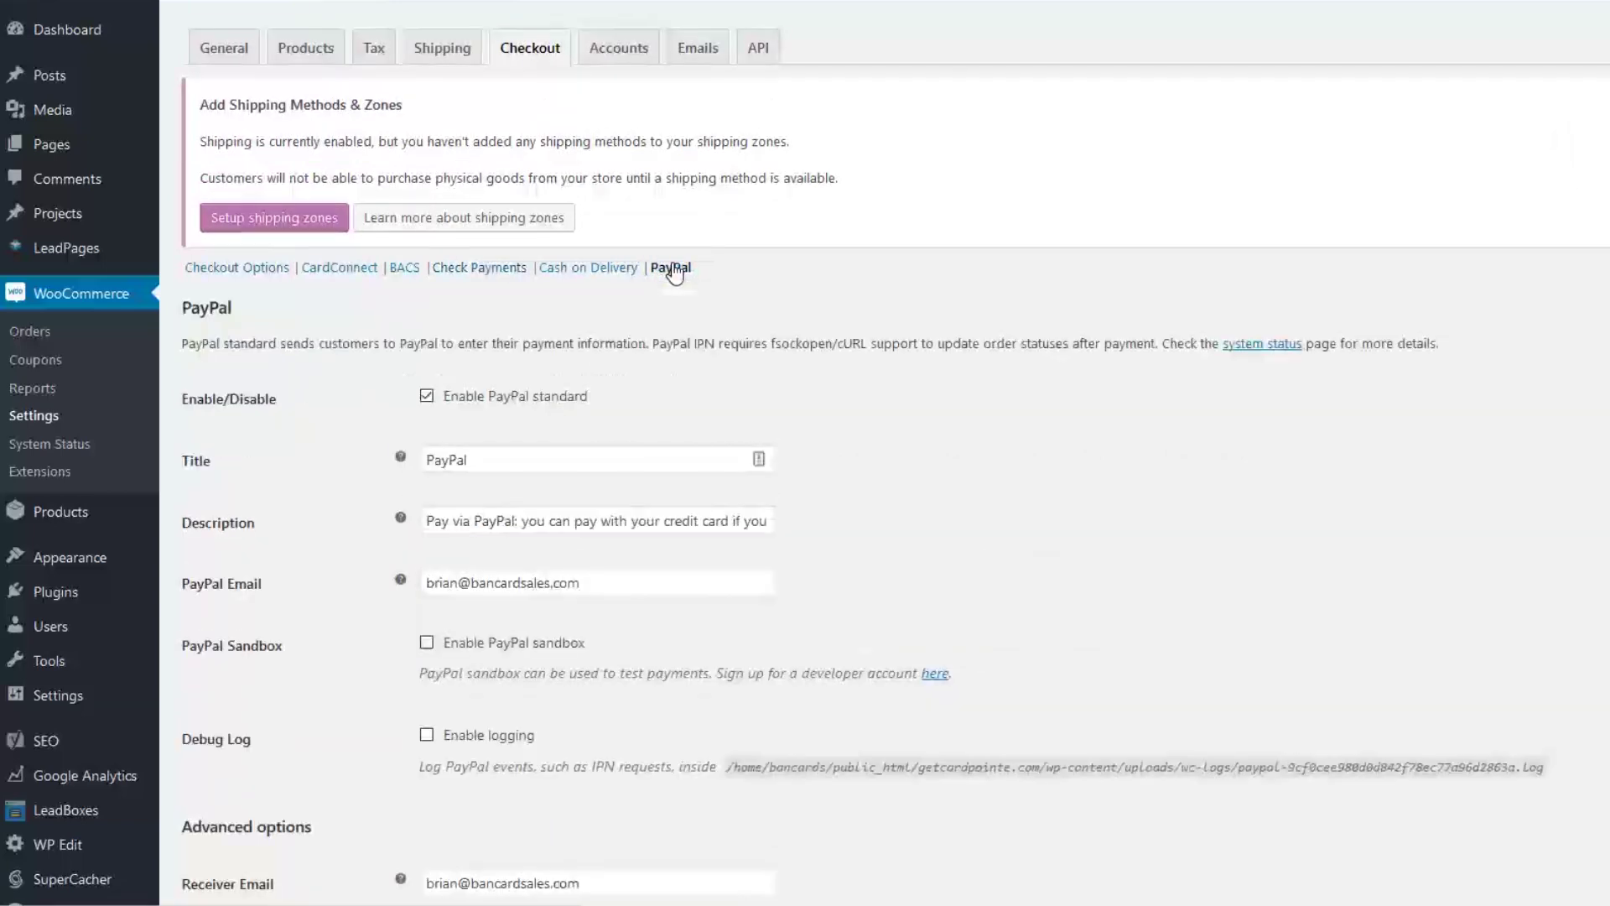
scroll(341, 458, "down", 8)
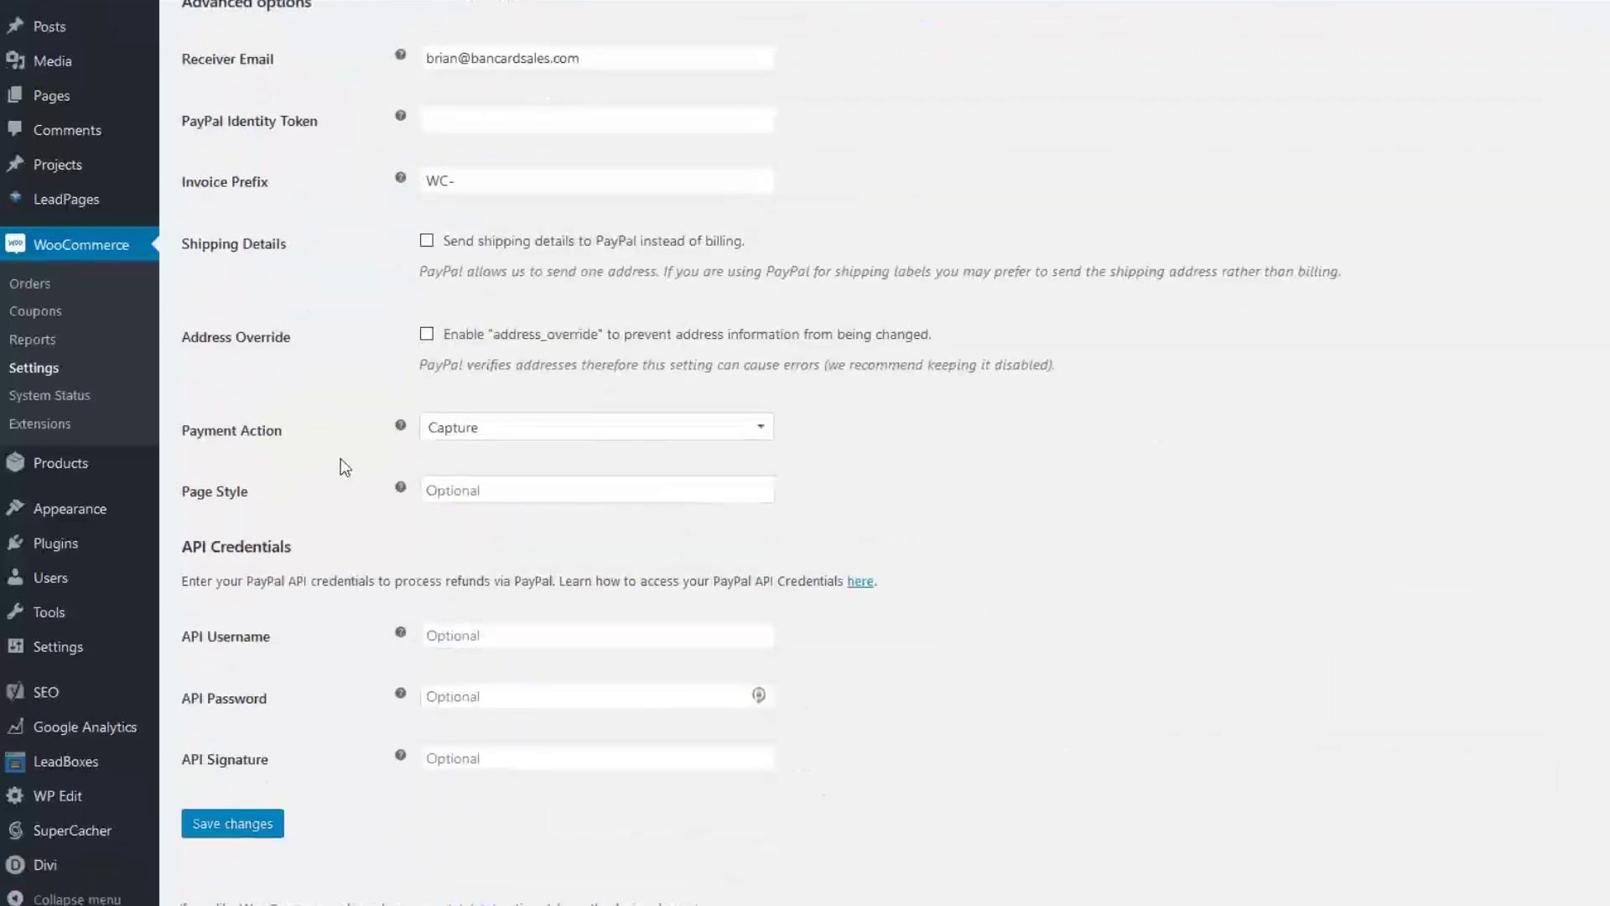
left_click(233, 825)
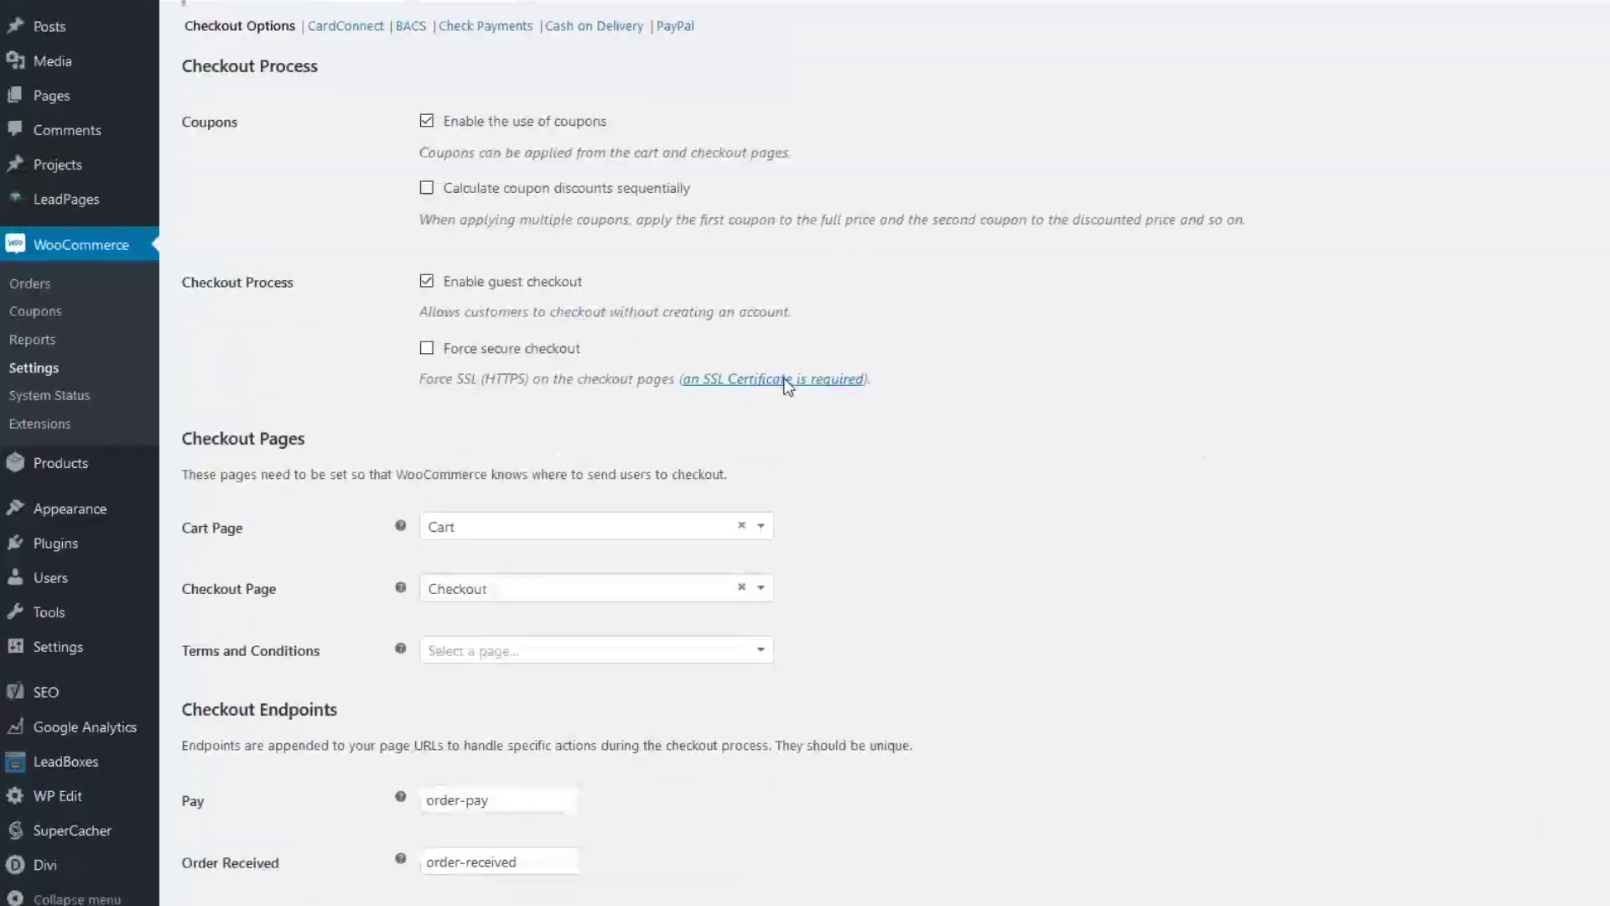
scroll(805, 504, "down", 8)
scroll(806, 503, "down", 2)
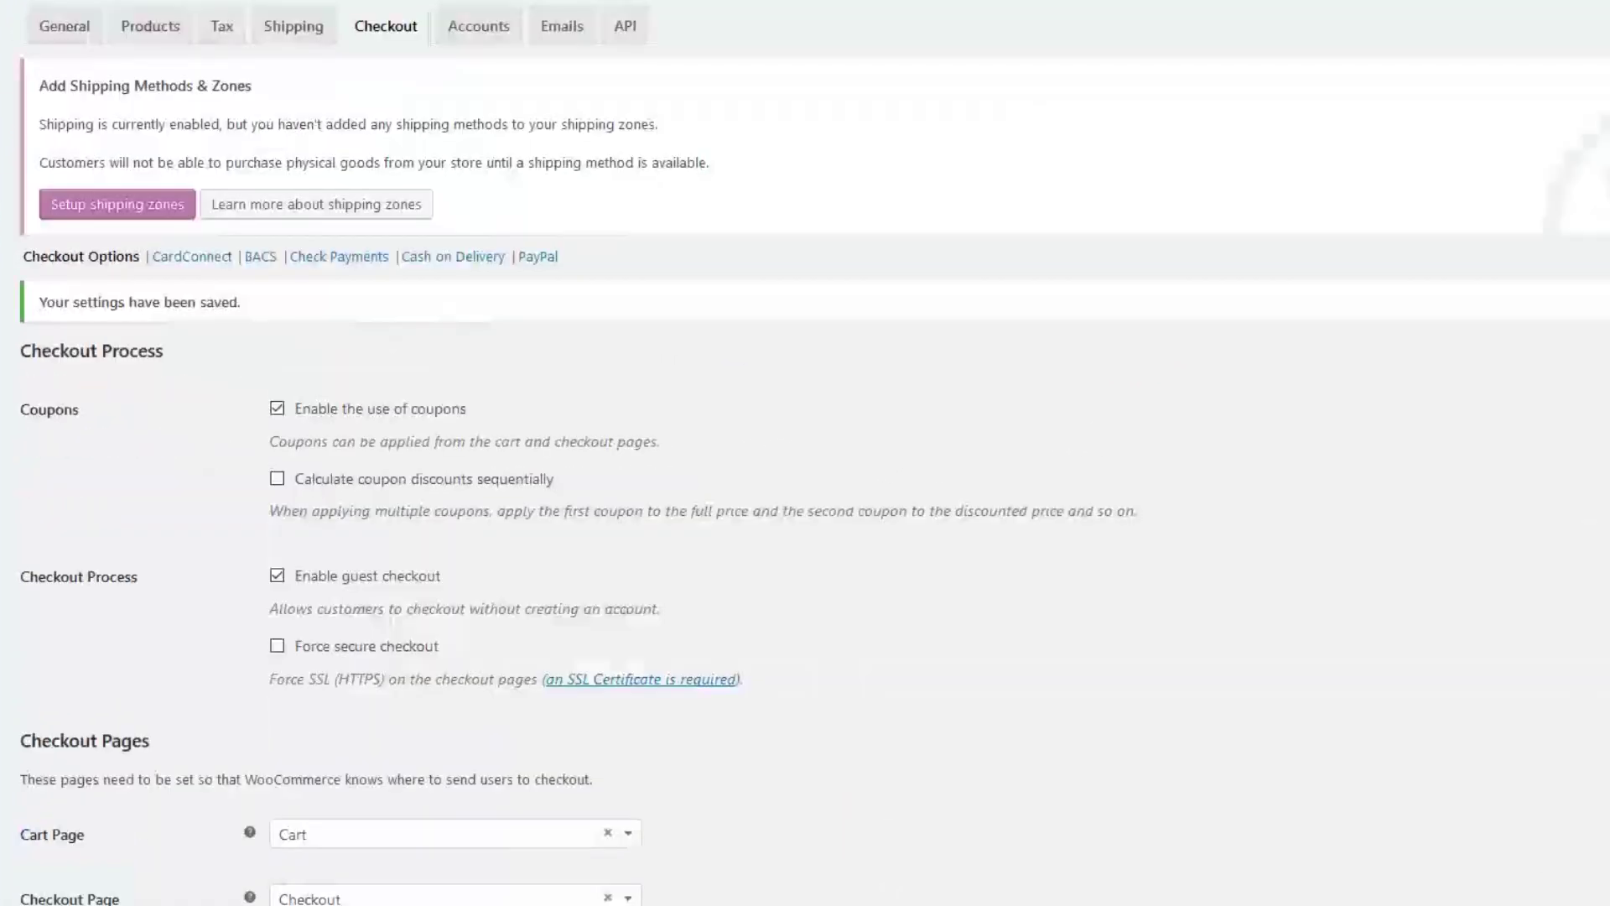
Step: Paste the product description, keep tax status Taxable and enter the product's shipping weight
type("Add additional product description here")
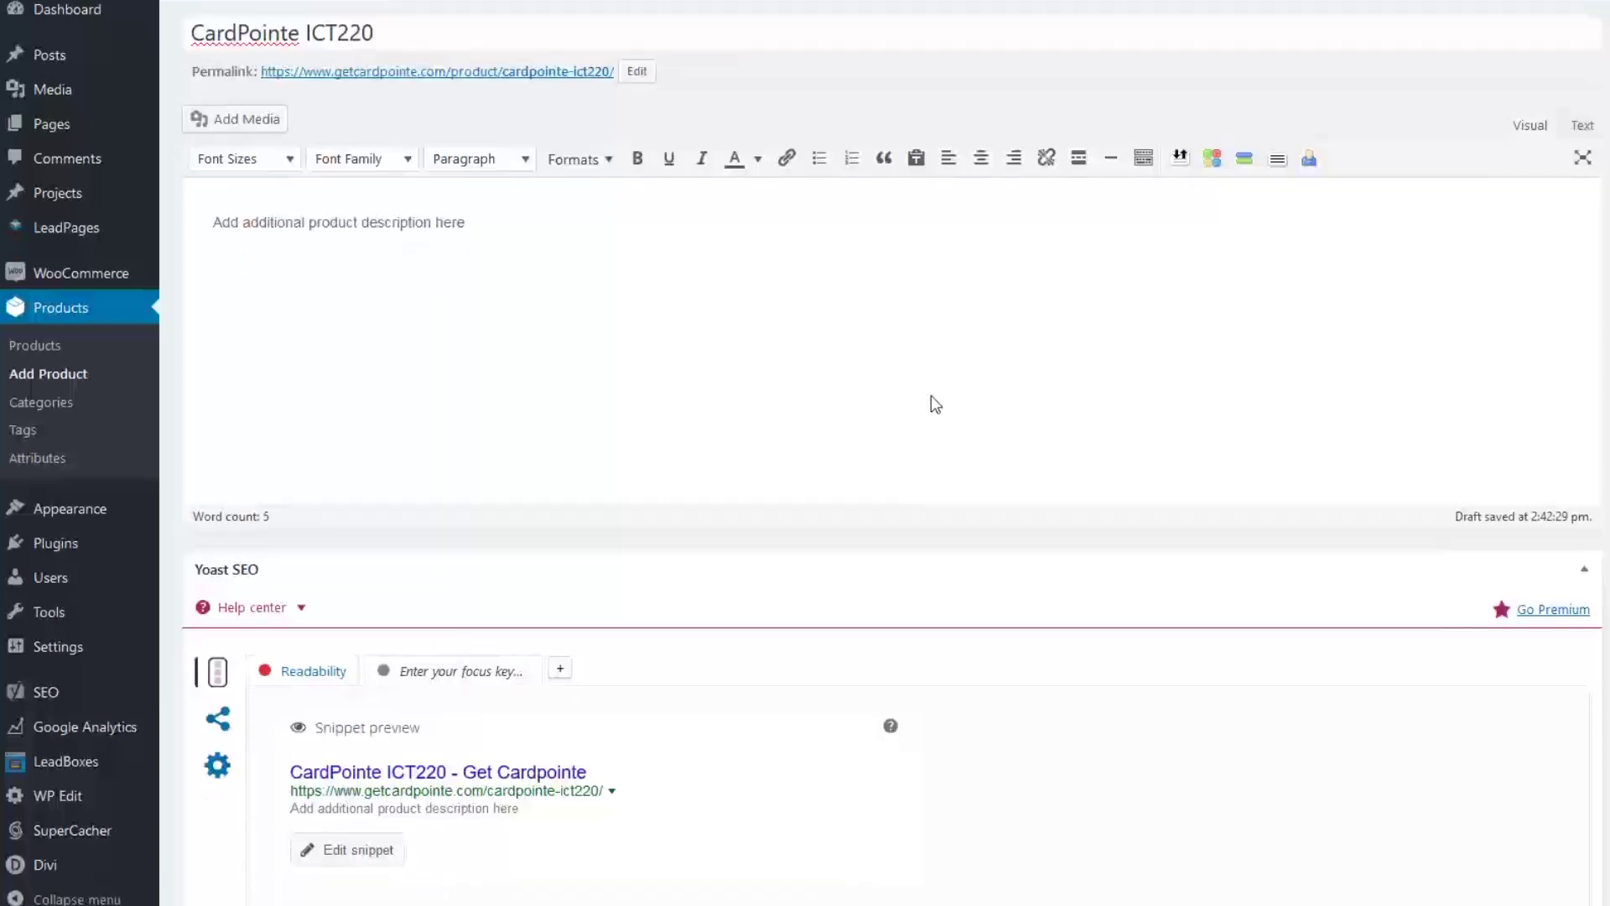
scroll(932, 404, "down", 10)
scroll(933, 408, "down", 5)
type("170")
left_click(868, 497)
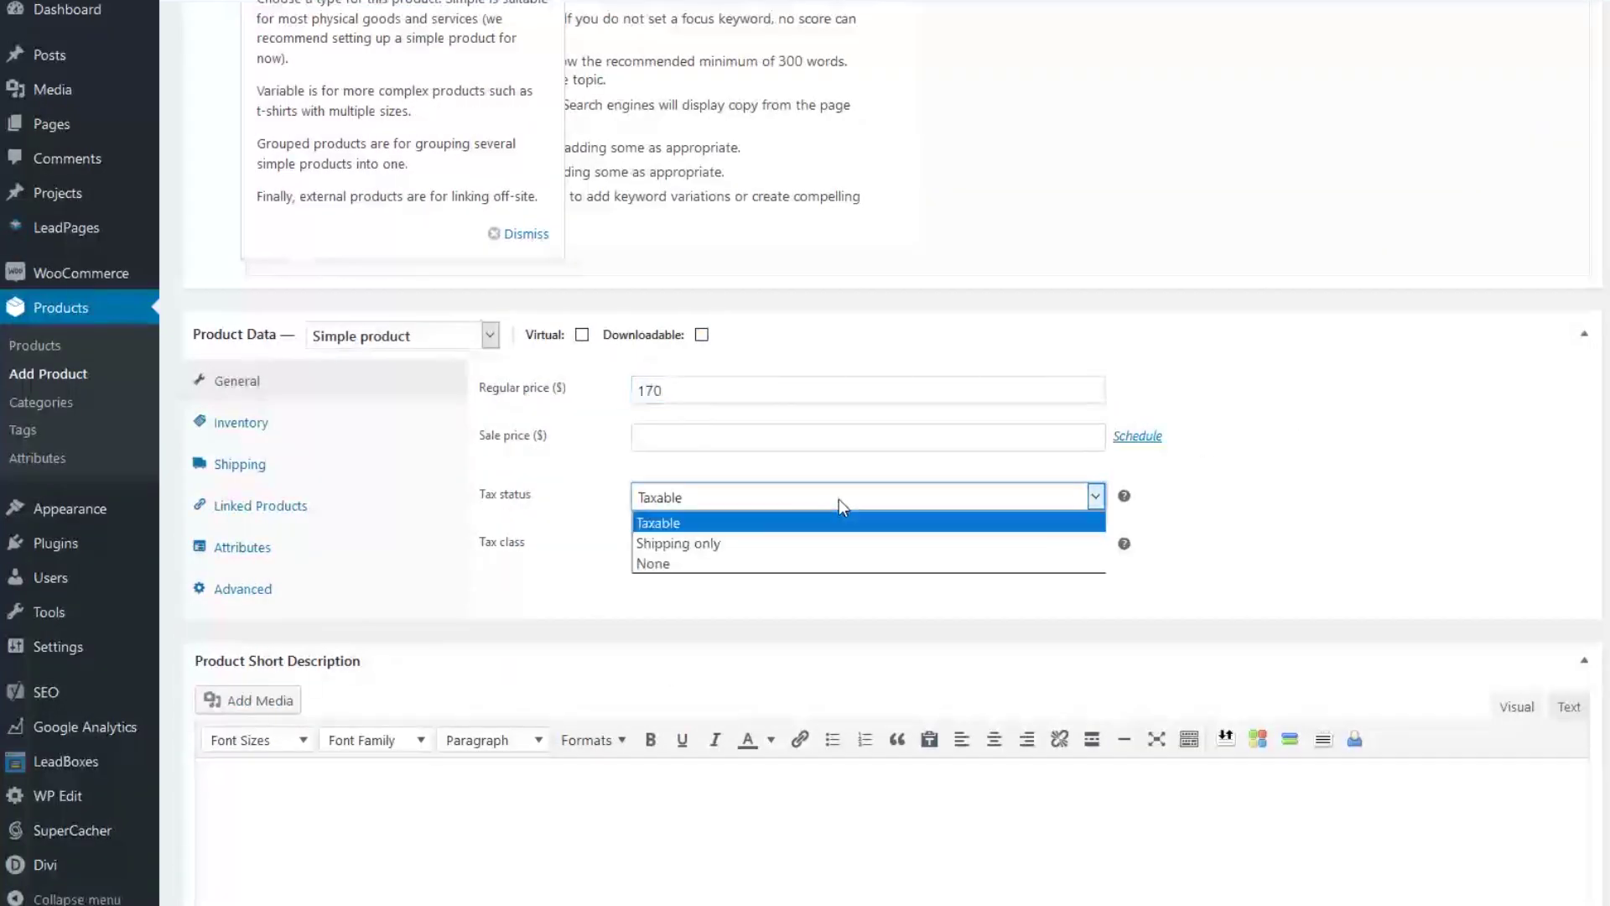
scroll(680, 654, "down", 3)
key("ctrl+v")
scroll(931, 604, "up", 5)
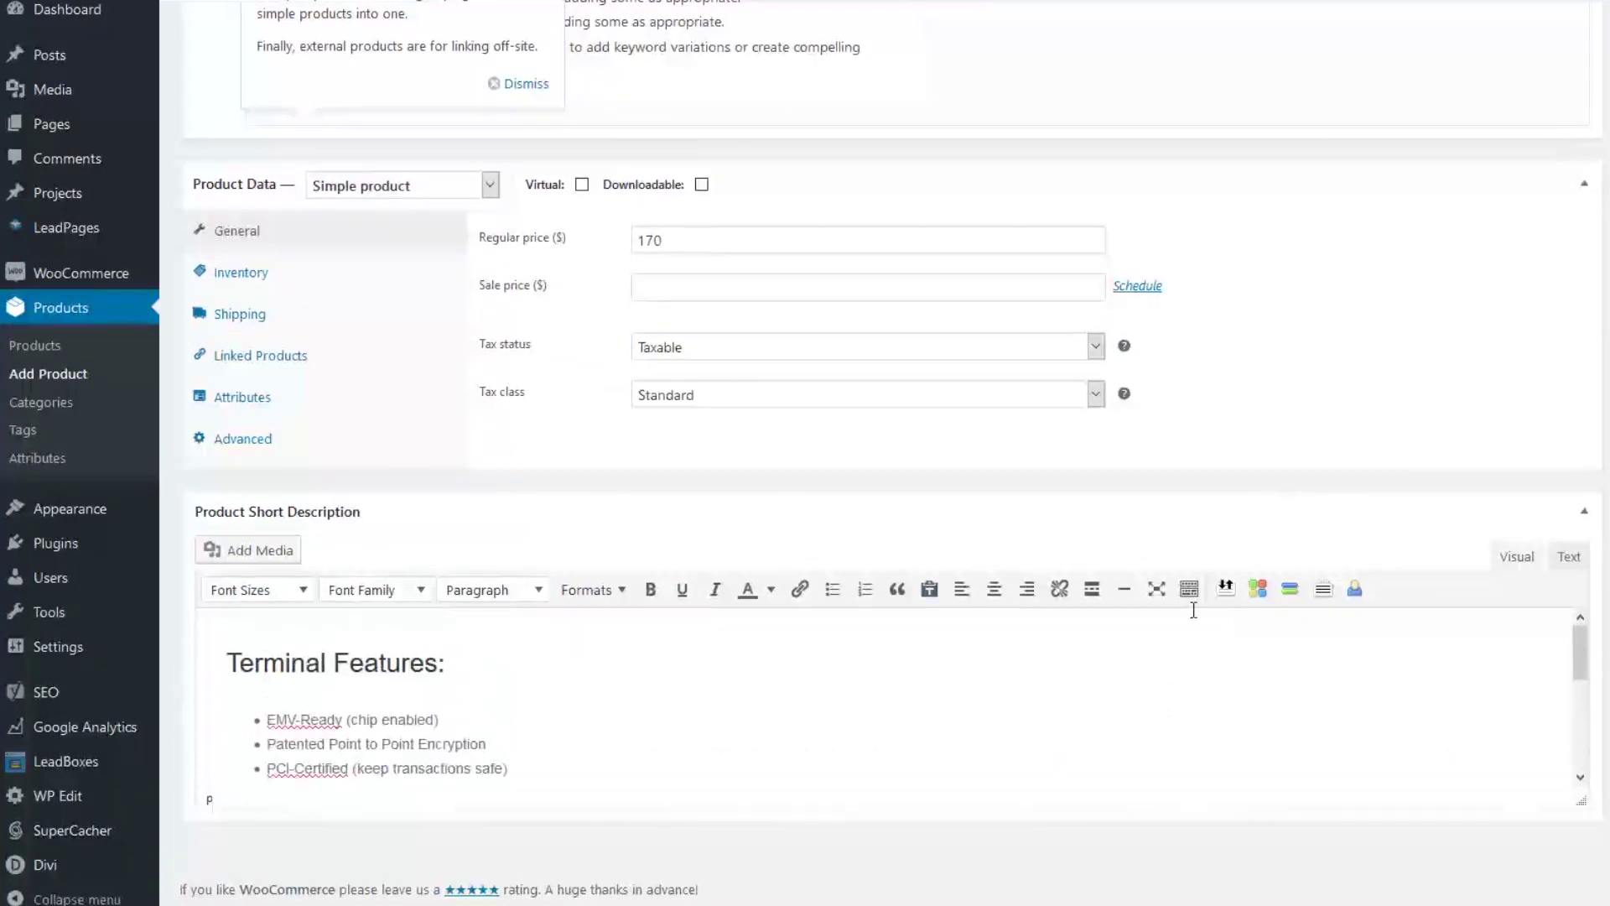
scroll(1321, 410, "up", 5)
left_click(239, 544)
left_click(869, 469)
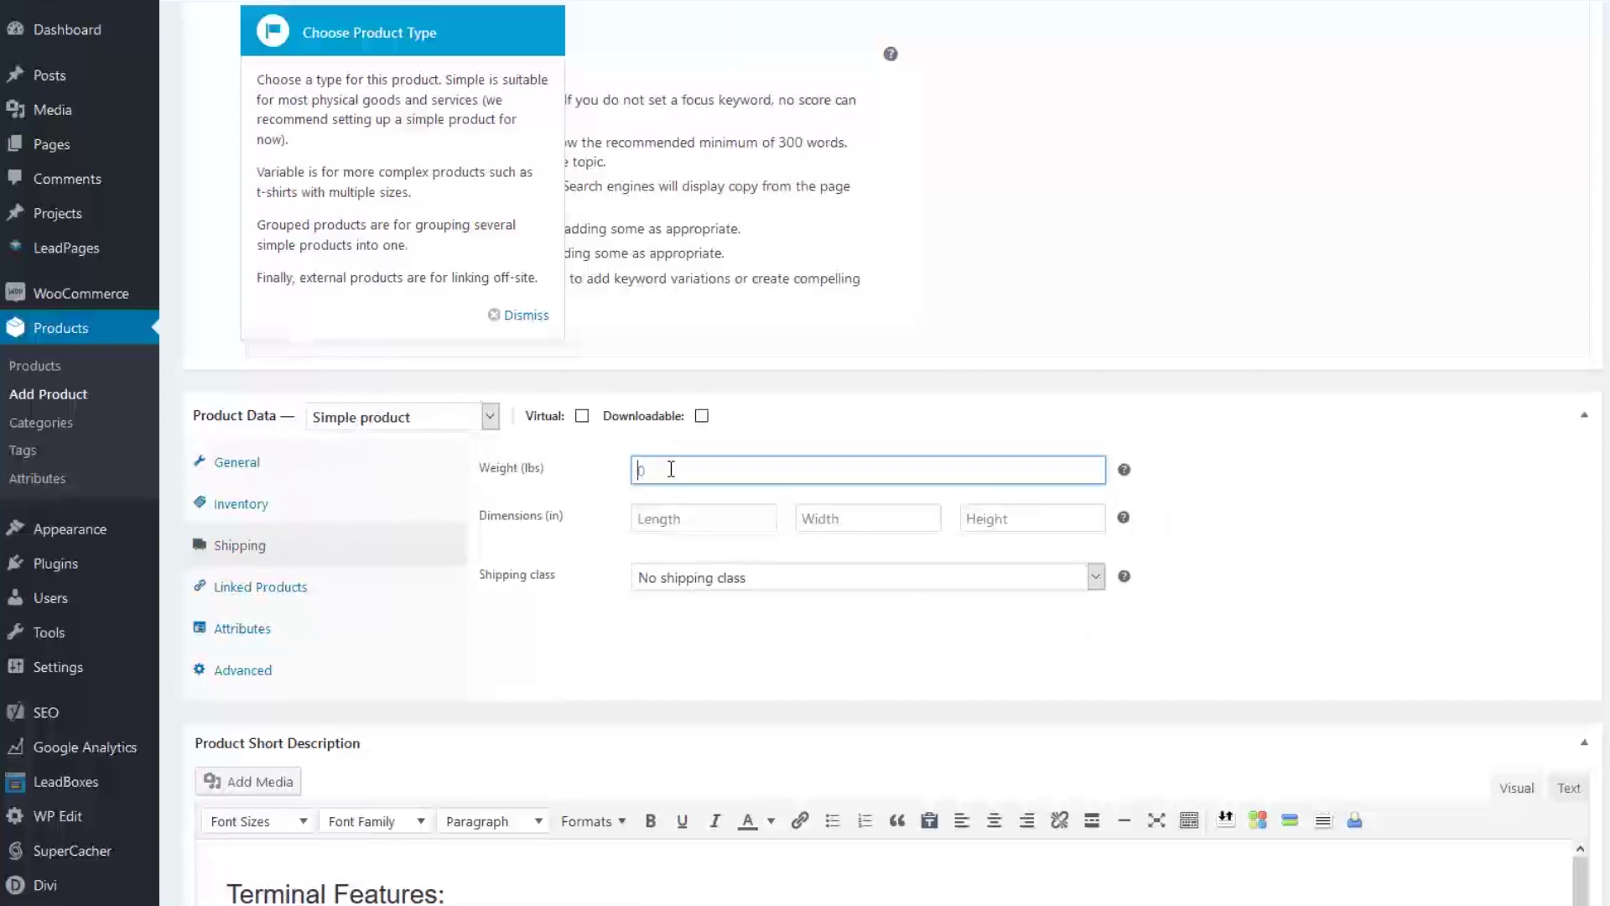
type("1")
scroll(1319, 535, "up", 5)
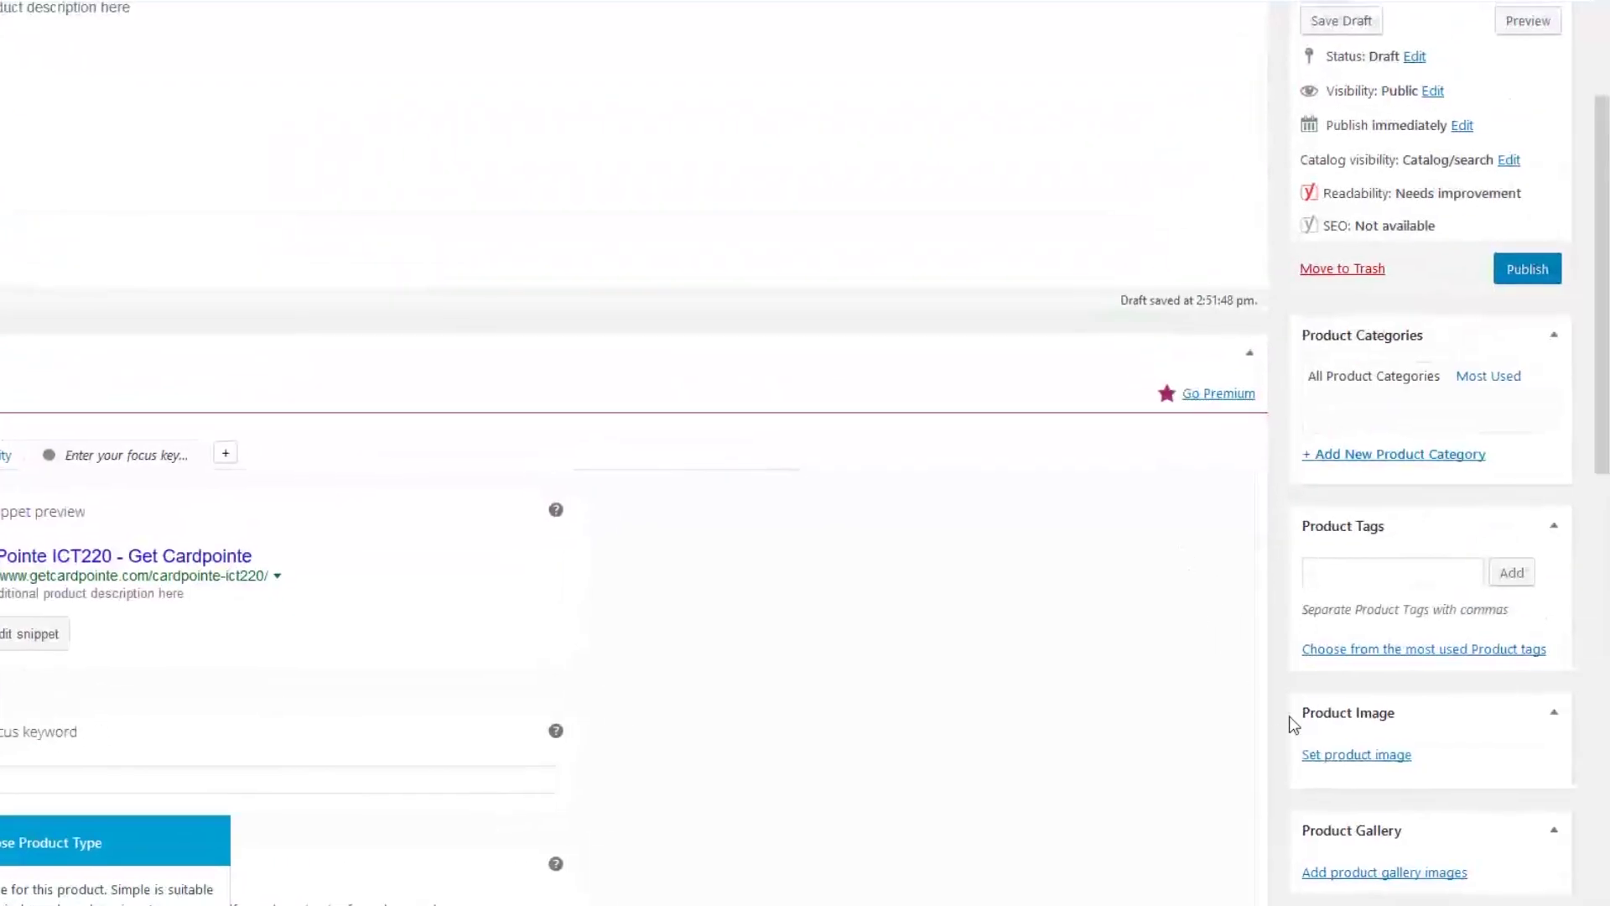
Step: Set the ICT220 terminal photo as the product image and publish the product
left_click(1346, 756)
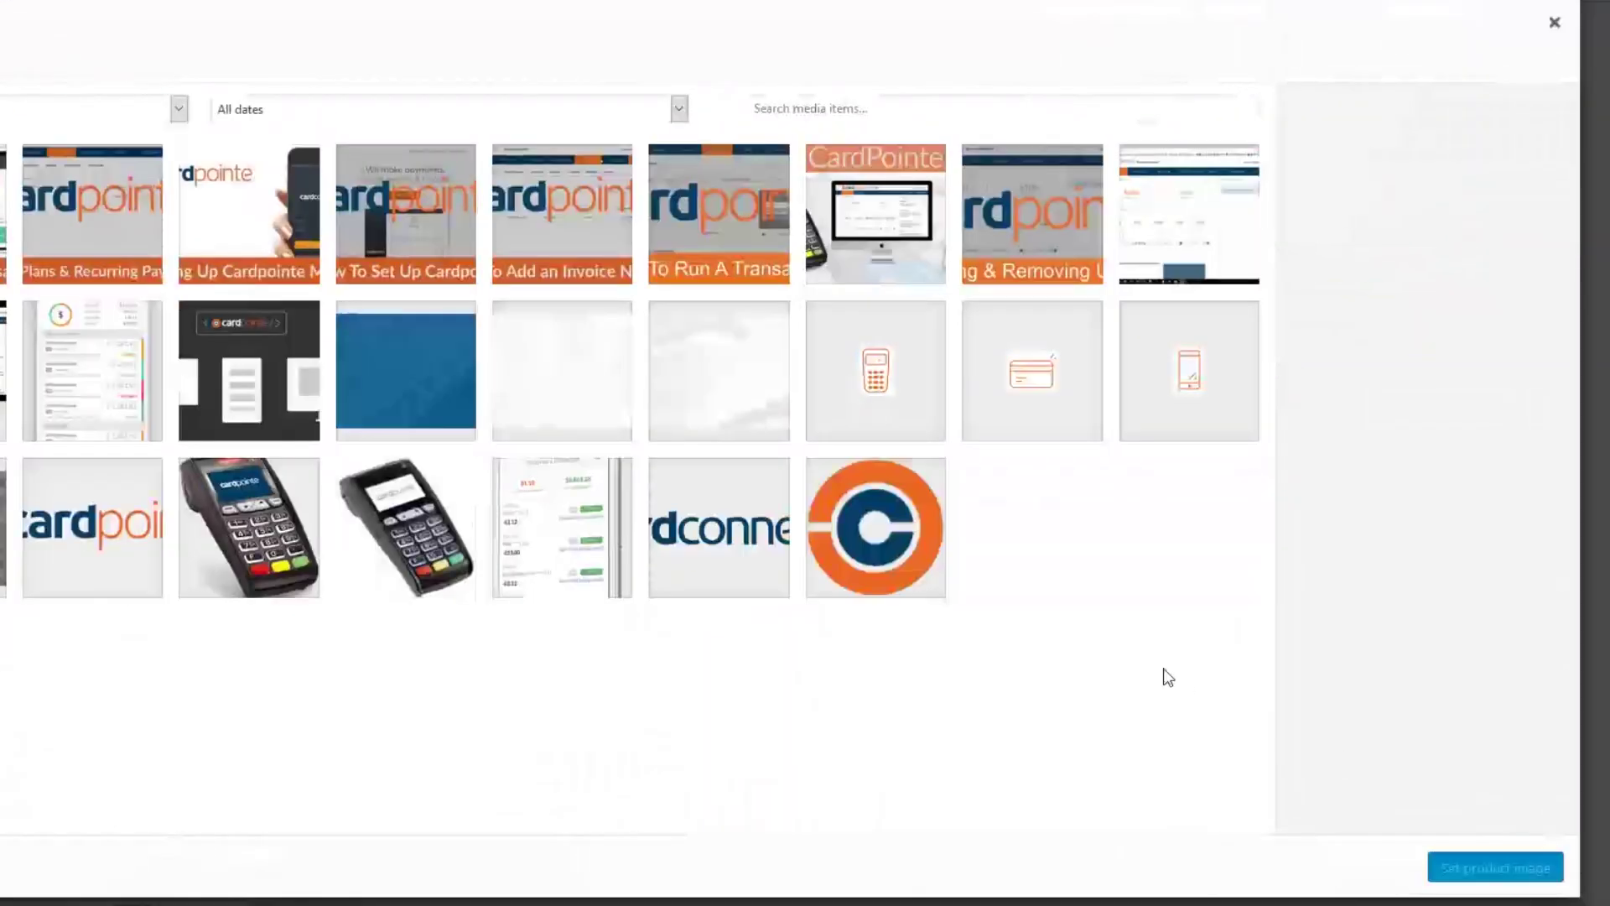
left_click(250, 529)
left_click(1495, 868)
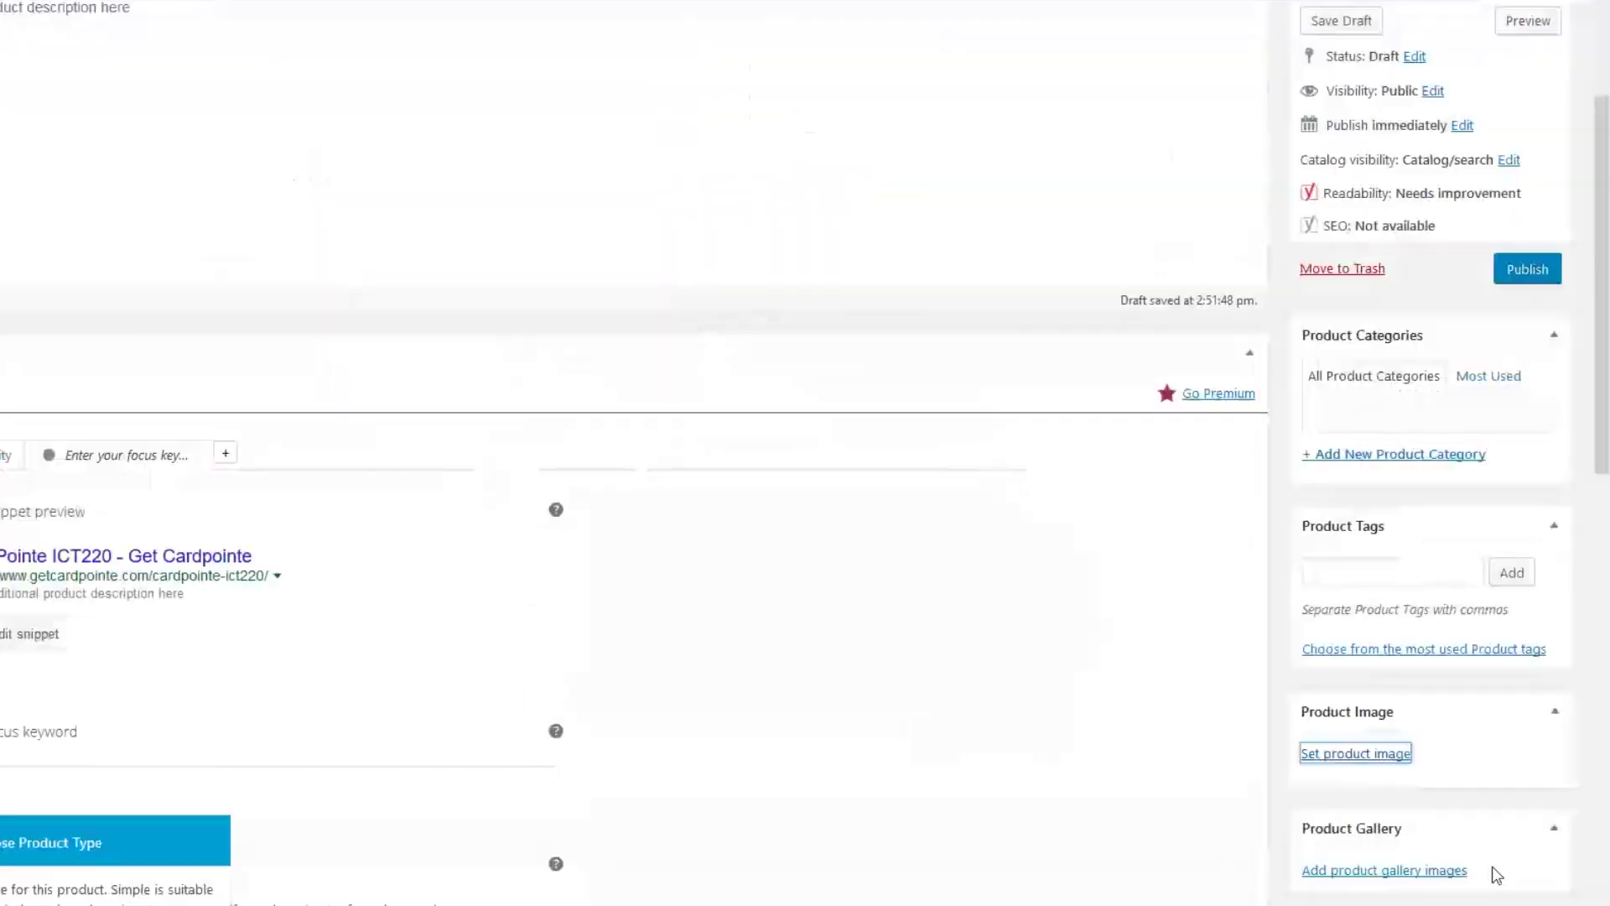
scroll(1188, 719, "up", 5)
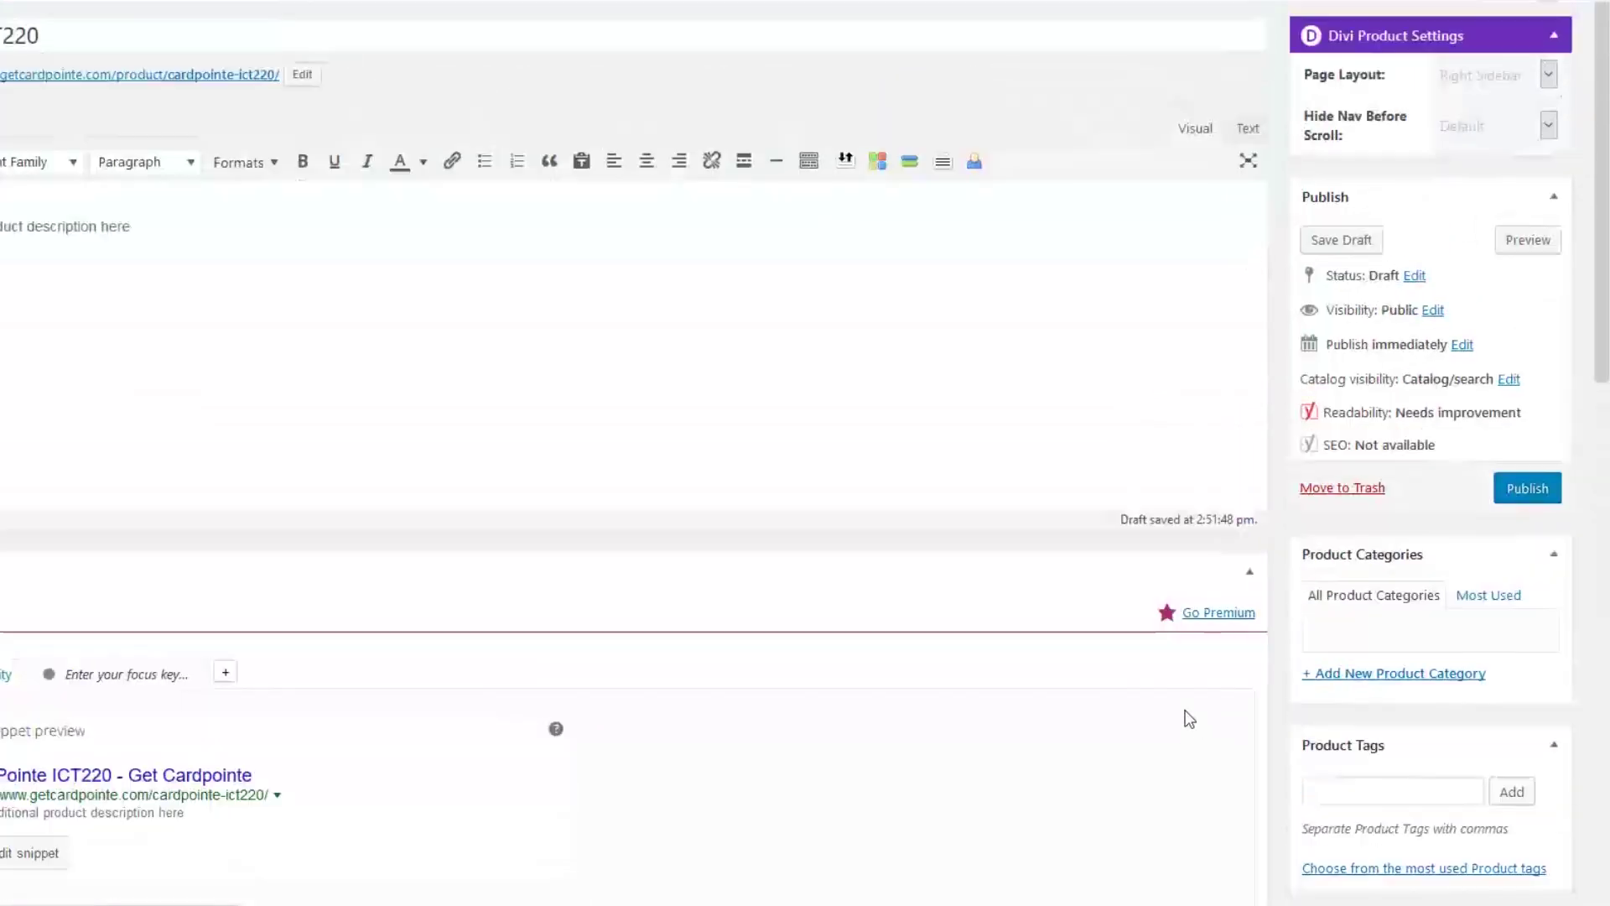
left_click(1528, 534)
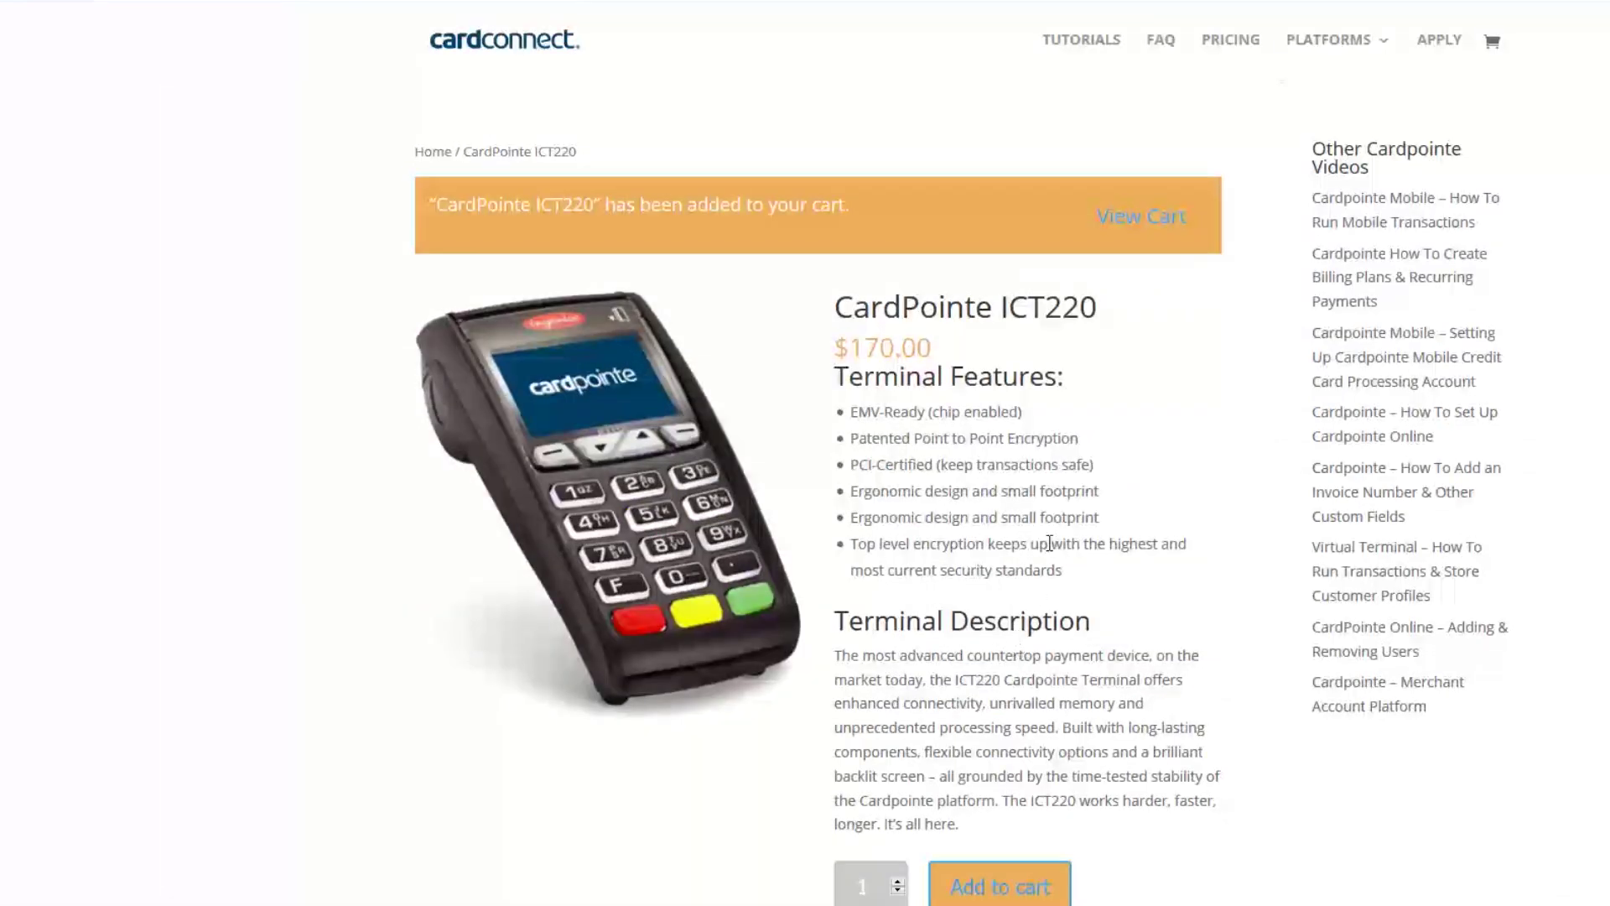
Step: Lower the cart's ICT220 quantity to 1, update the cart and proceed to checkout
left_click(1140, 223)
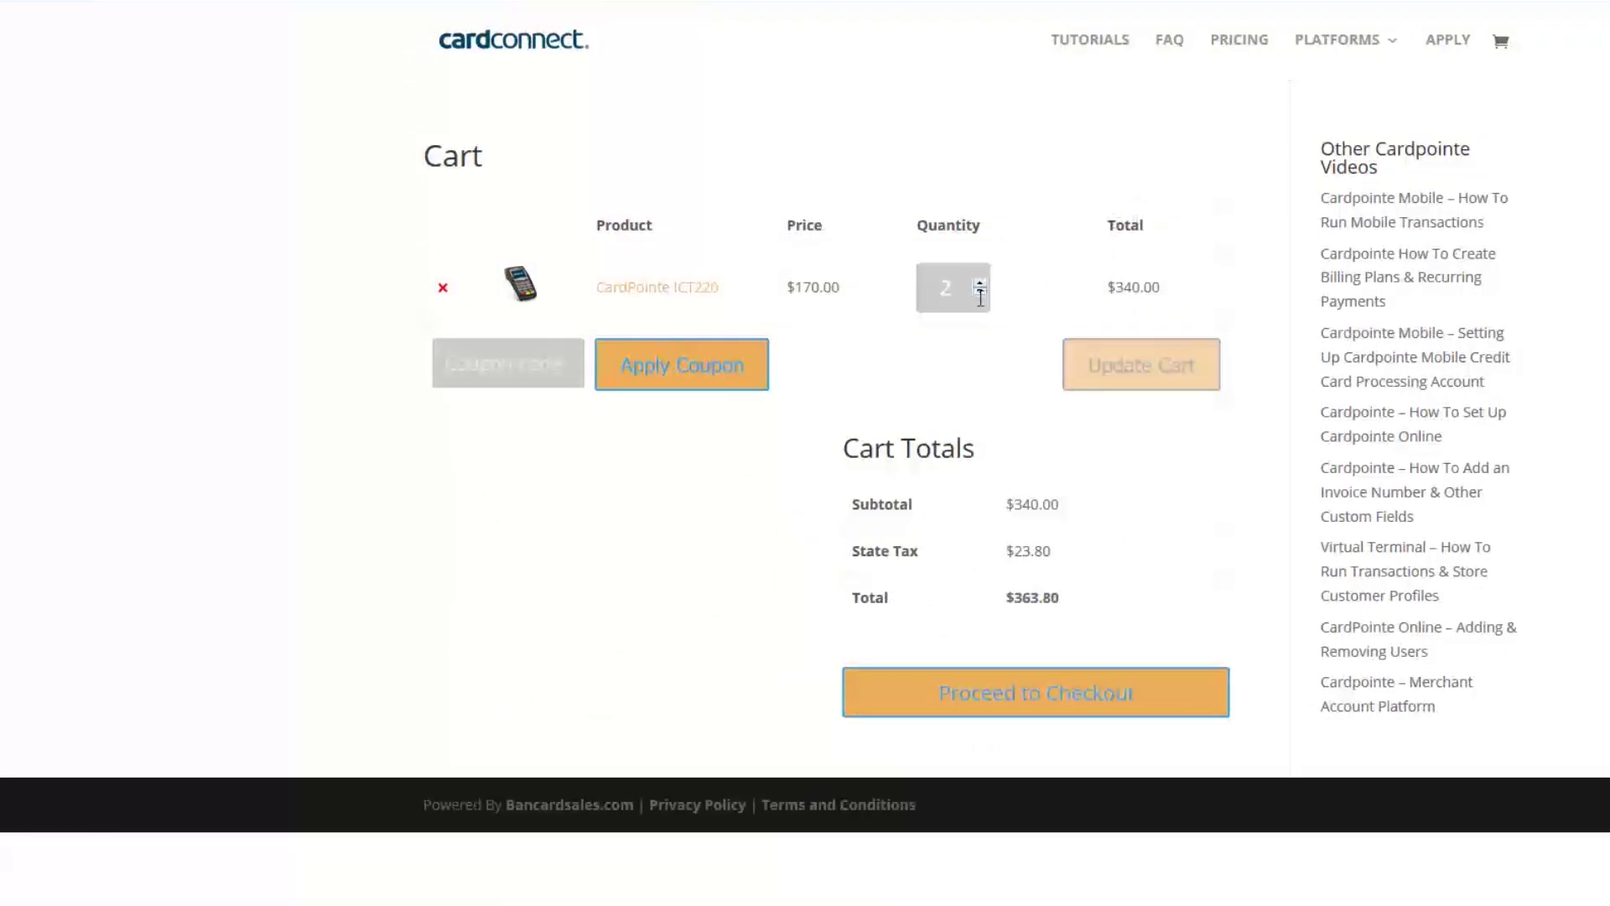
left_click(979, 297)
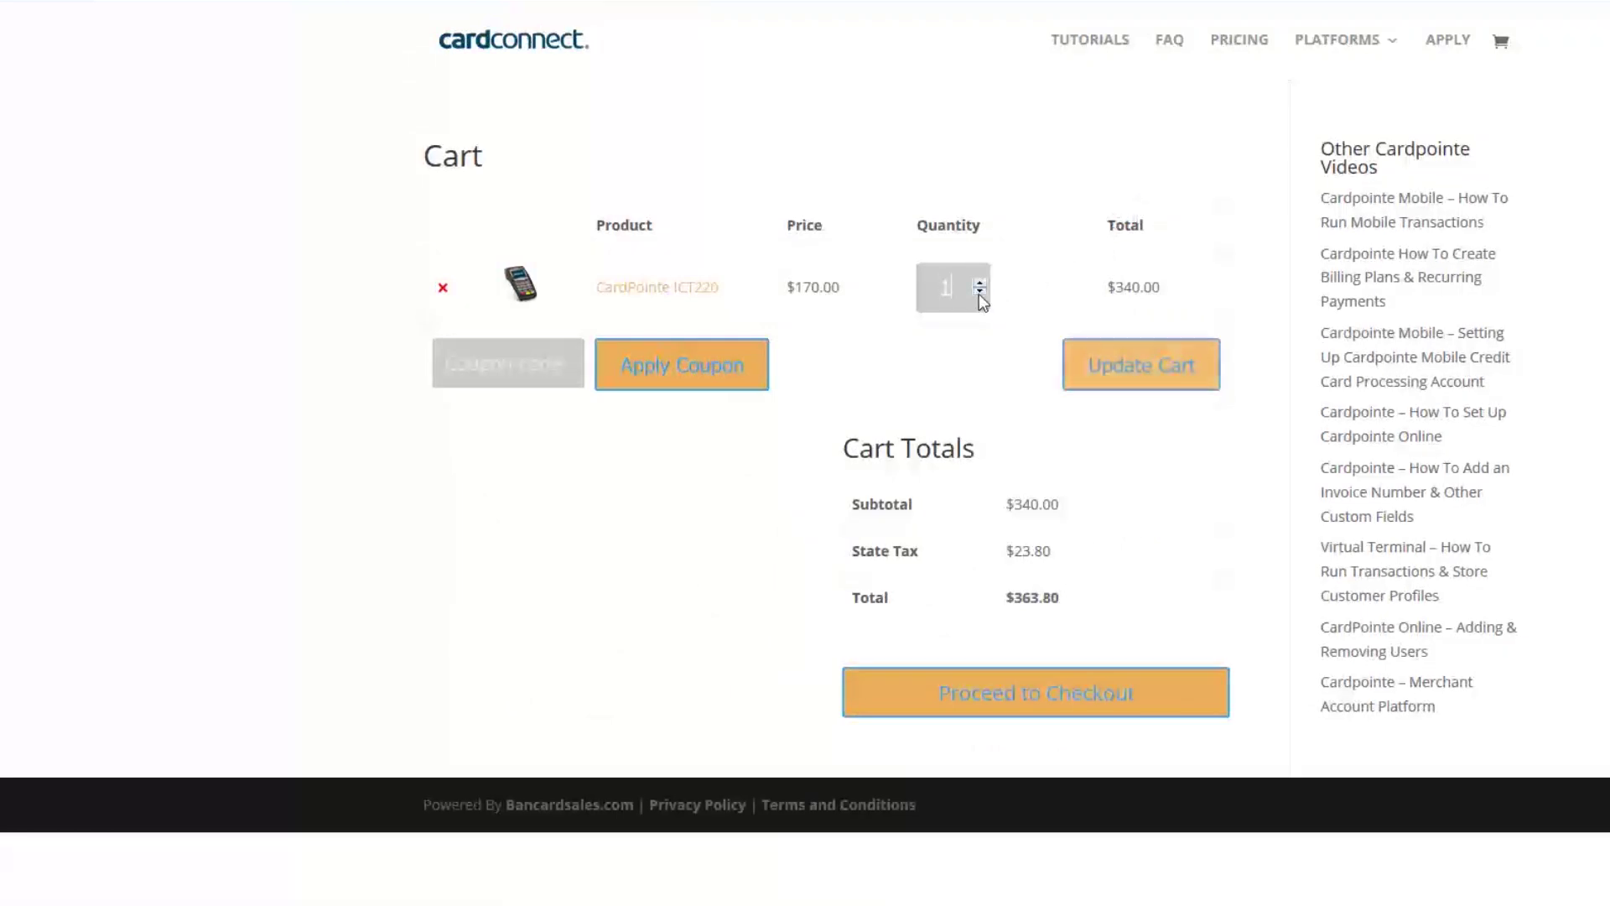
left_click(1133, 364)
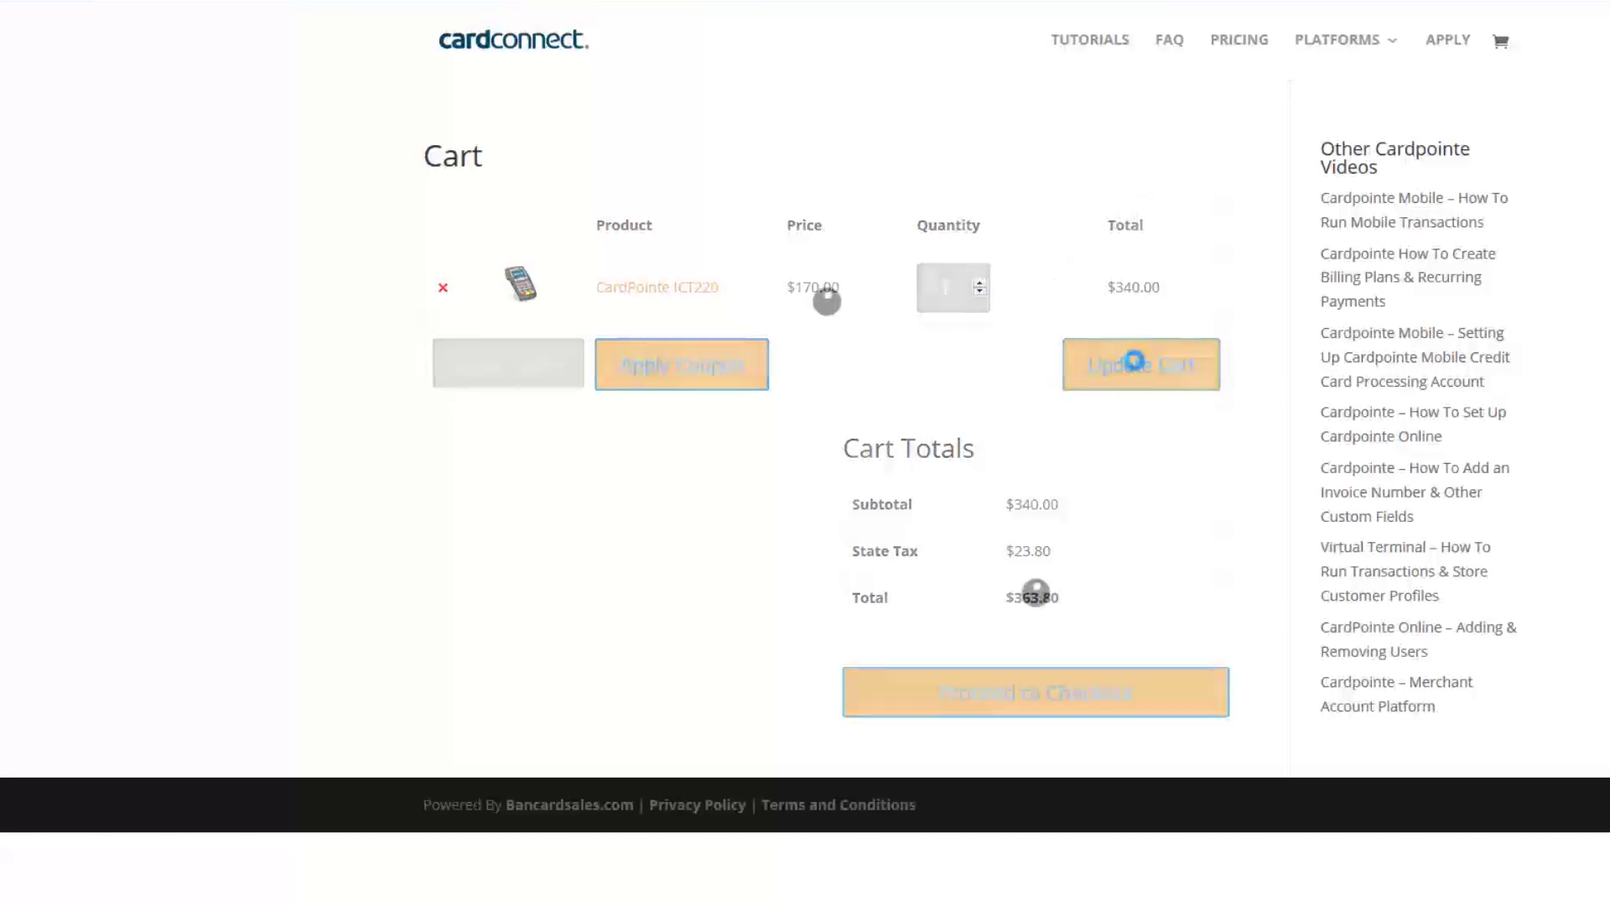
left_click(1035, 784)
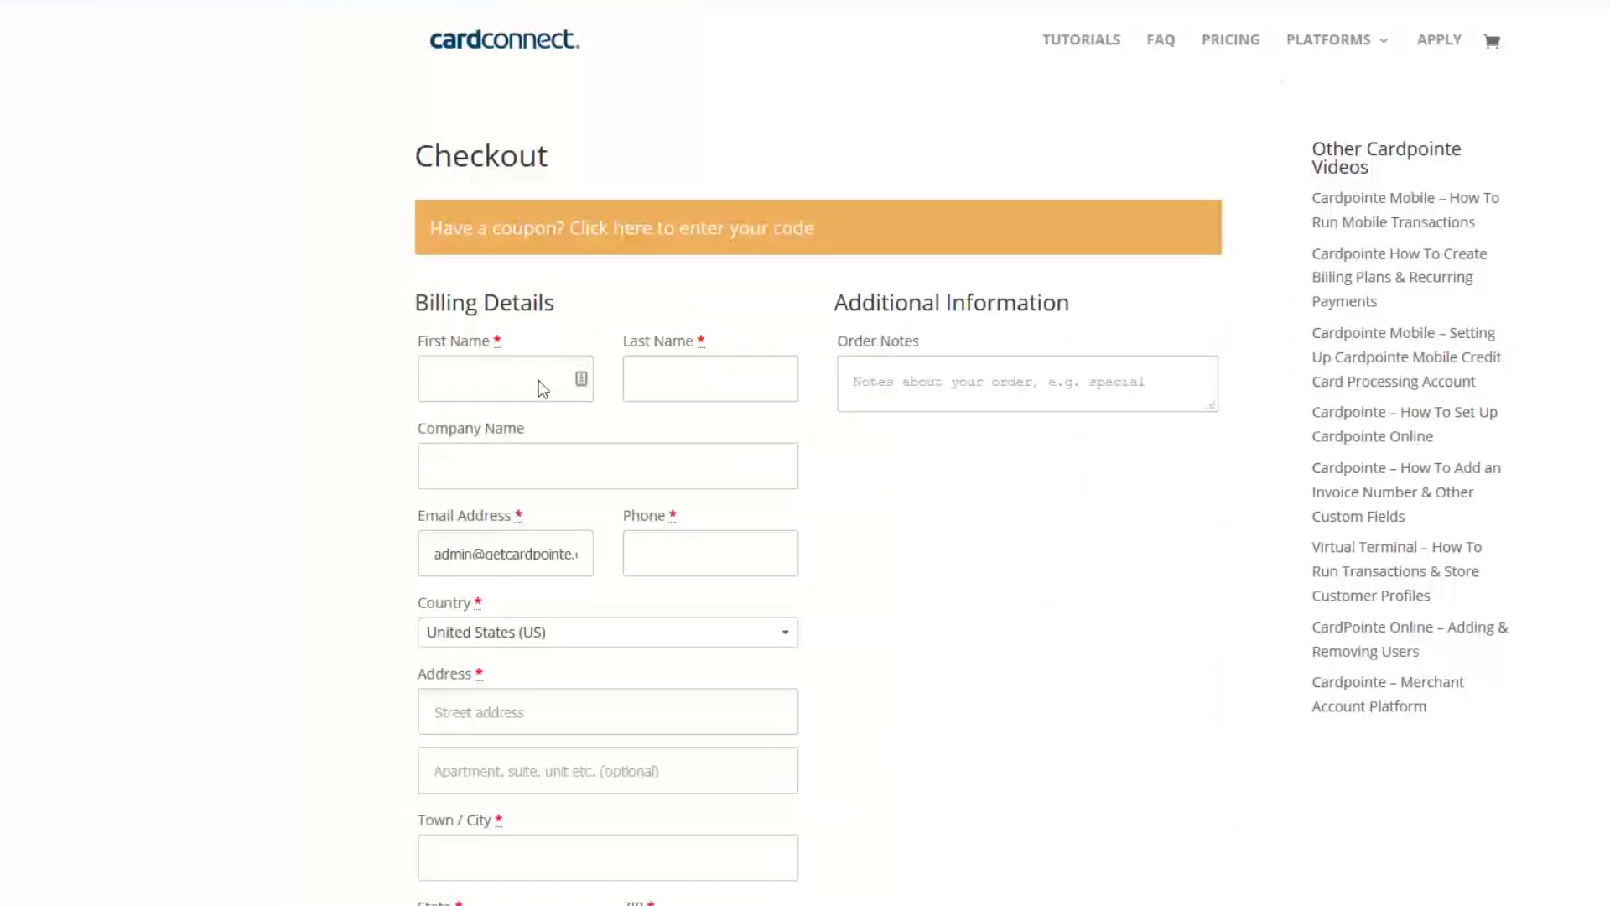
Step: Visit the billing fields, review the Payment secured by CardConnect note, opt not to save the card and place the order
left_click(538, 384)
left_click(680, 382)
left_click(648, 466)
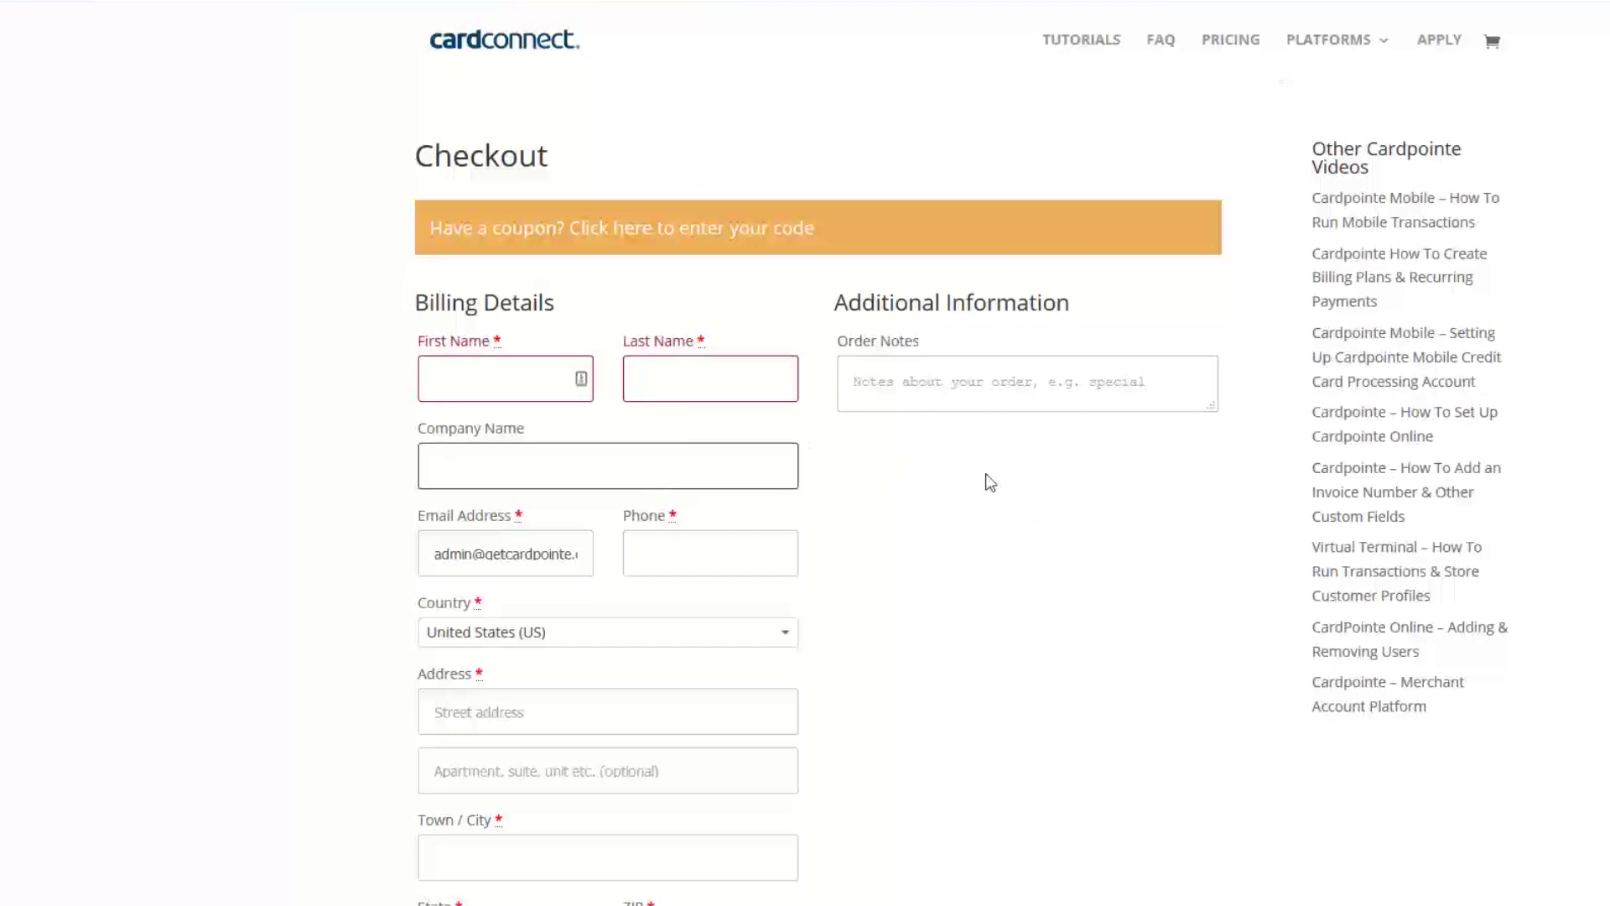
scroll(988, 483, "down", 4)
scroll(988, 482, "down", 4)
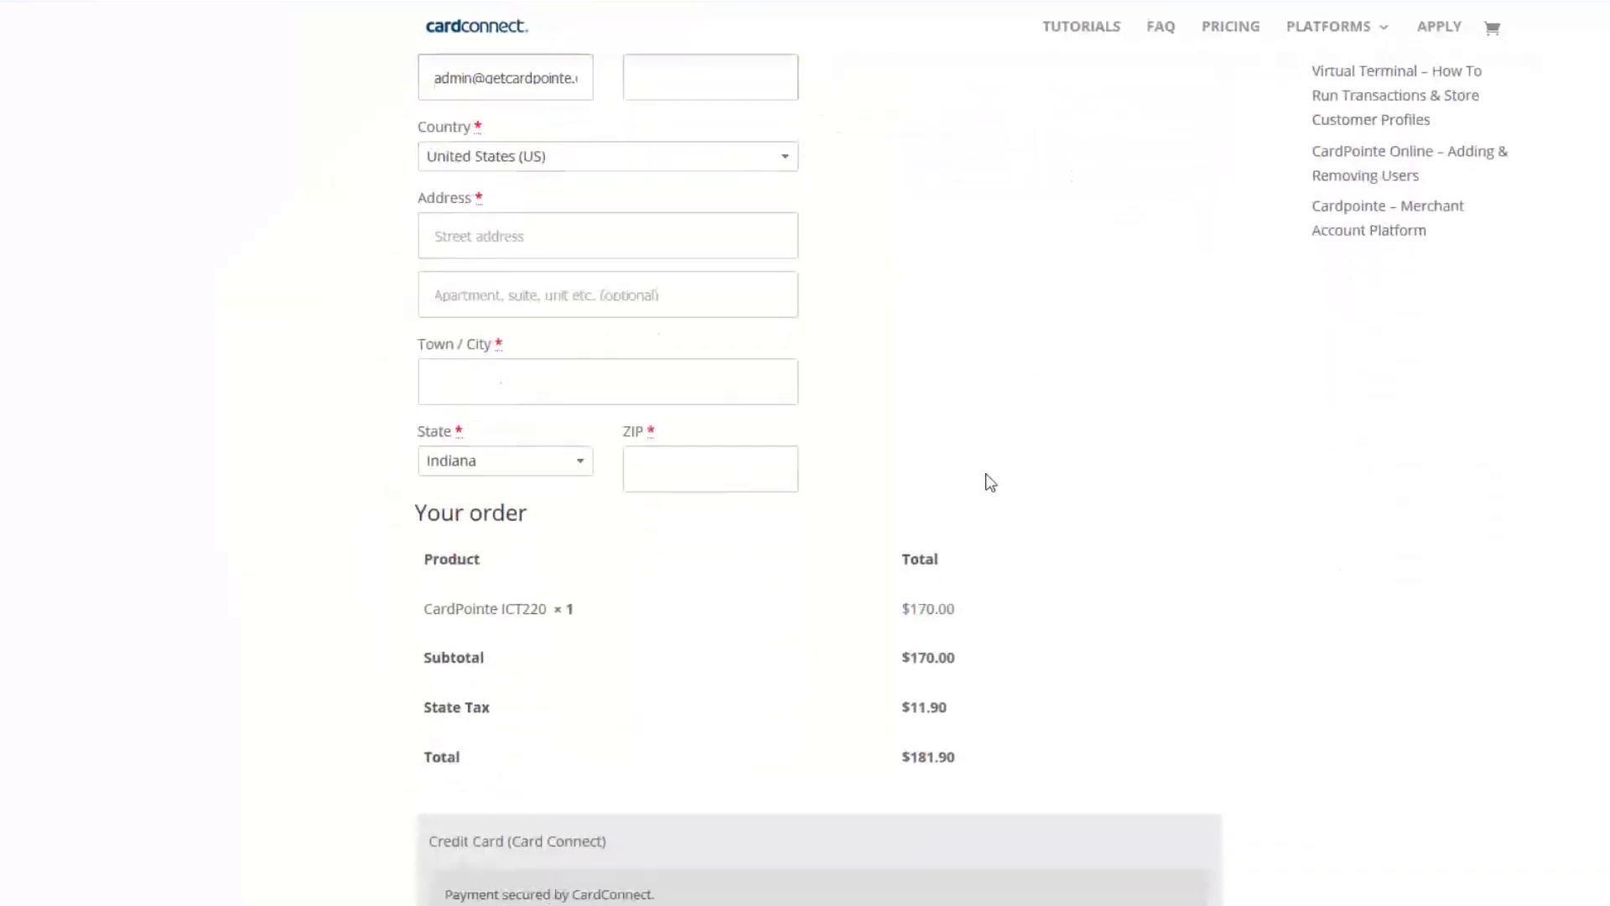
scroll(988, 482, "down", 3)
scroll(988, 481, "down", 3)
scroll(988, 483, "down", 3)
scroll(988, 482, "down", 2)
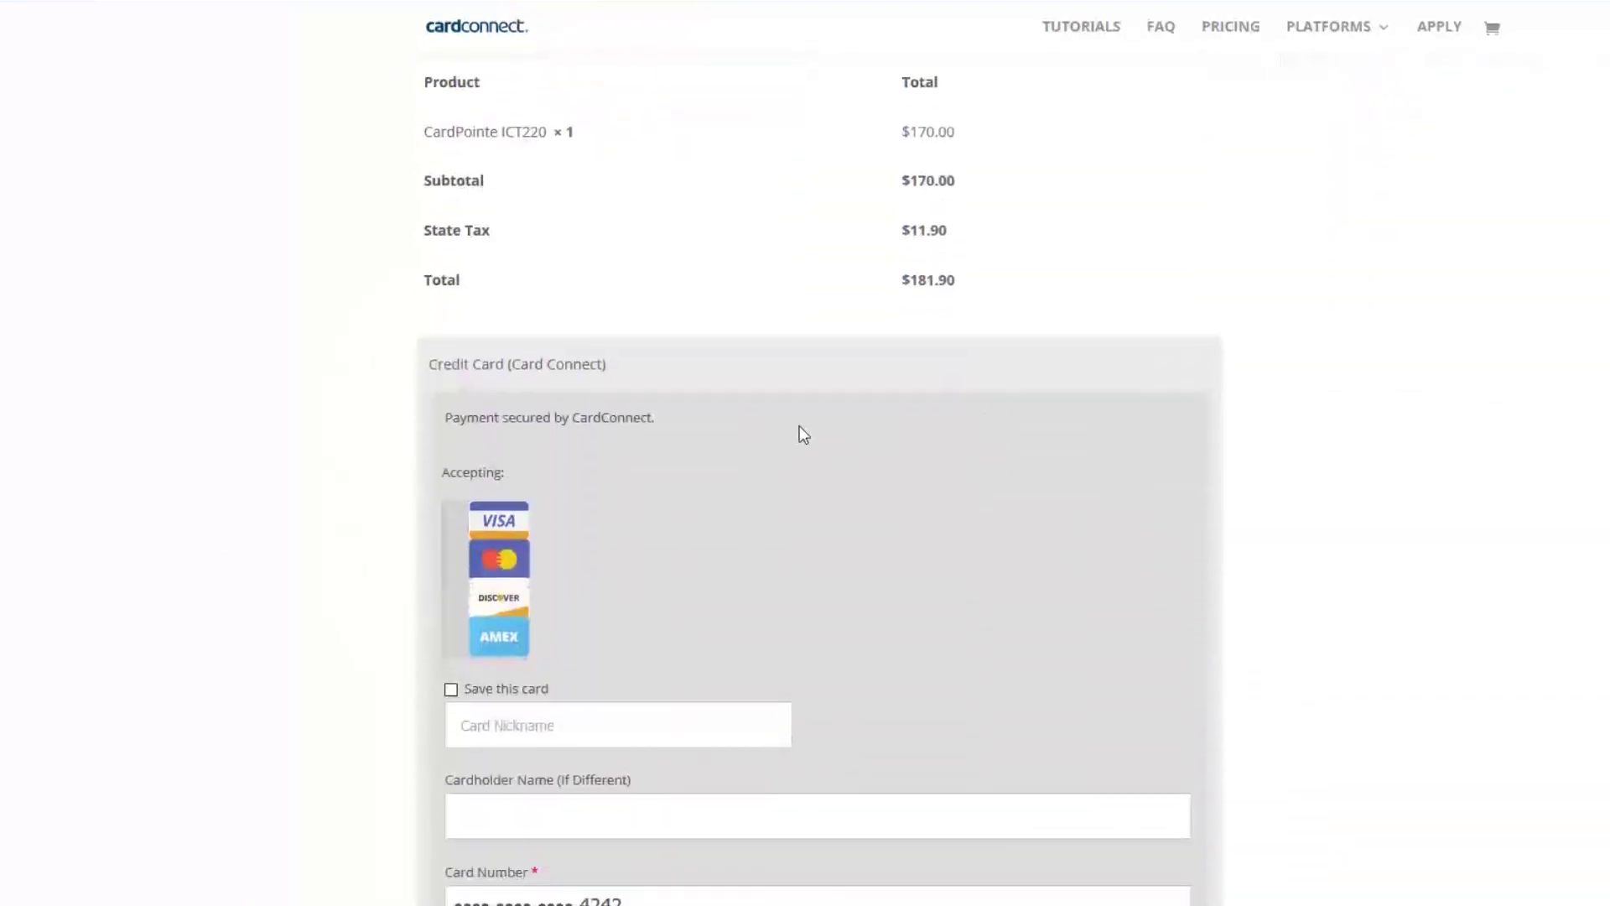
left_click_drag(658, 418, 475, 423)
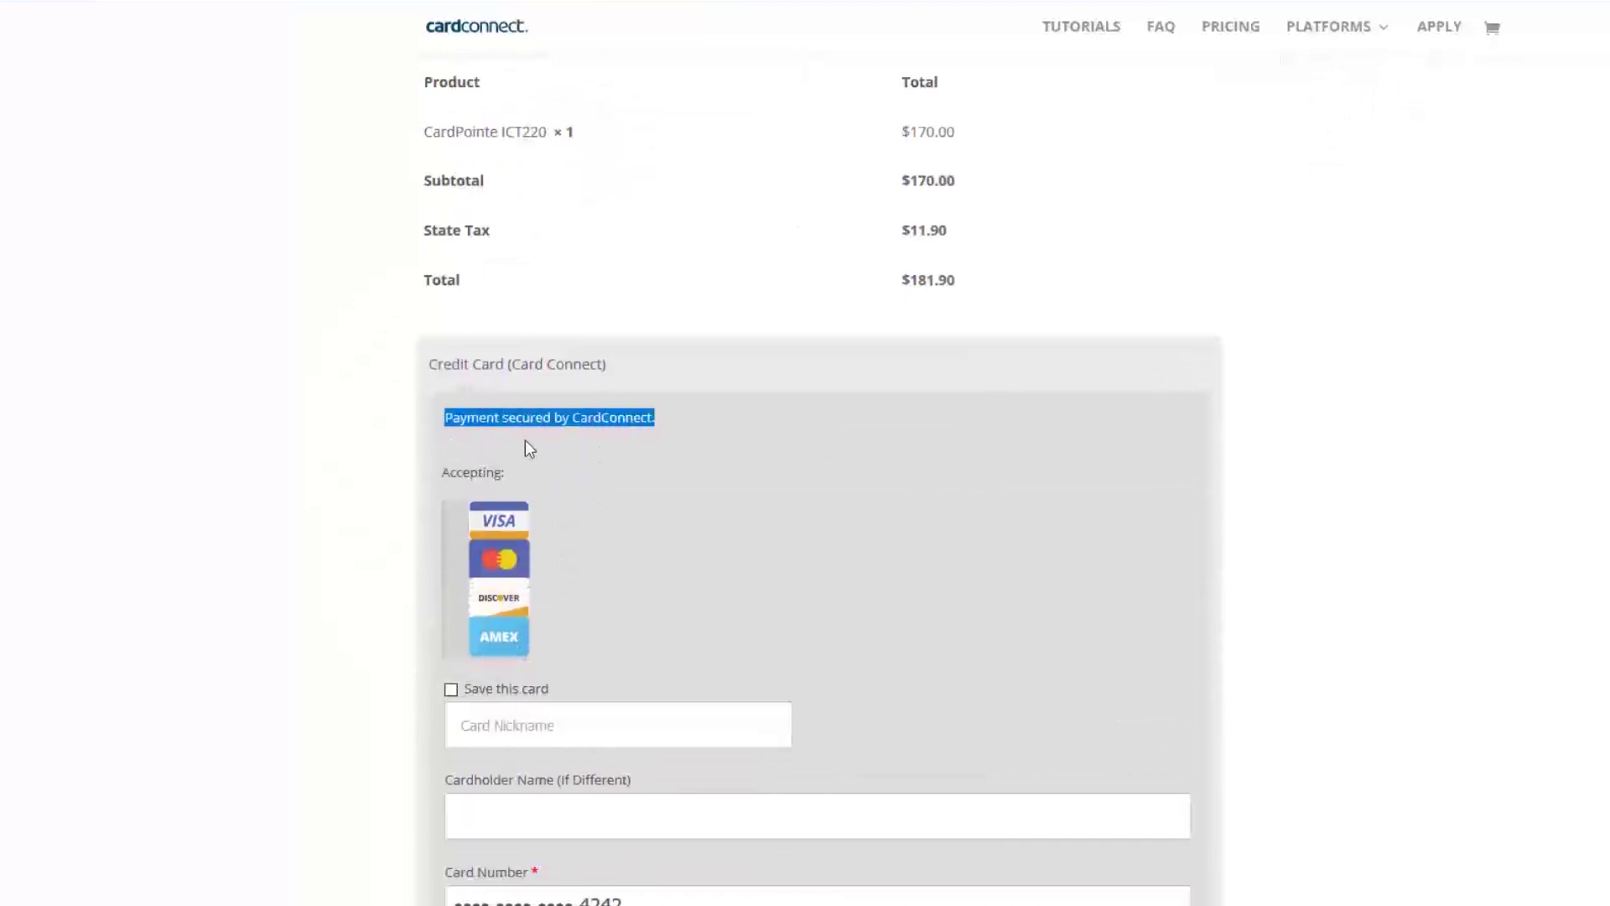
left_click(892, 485)
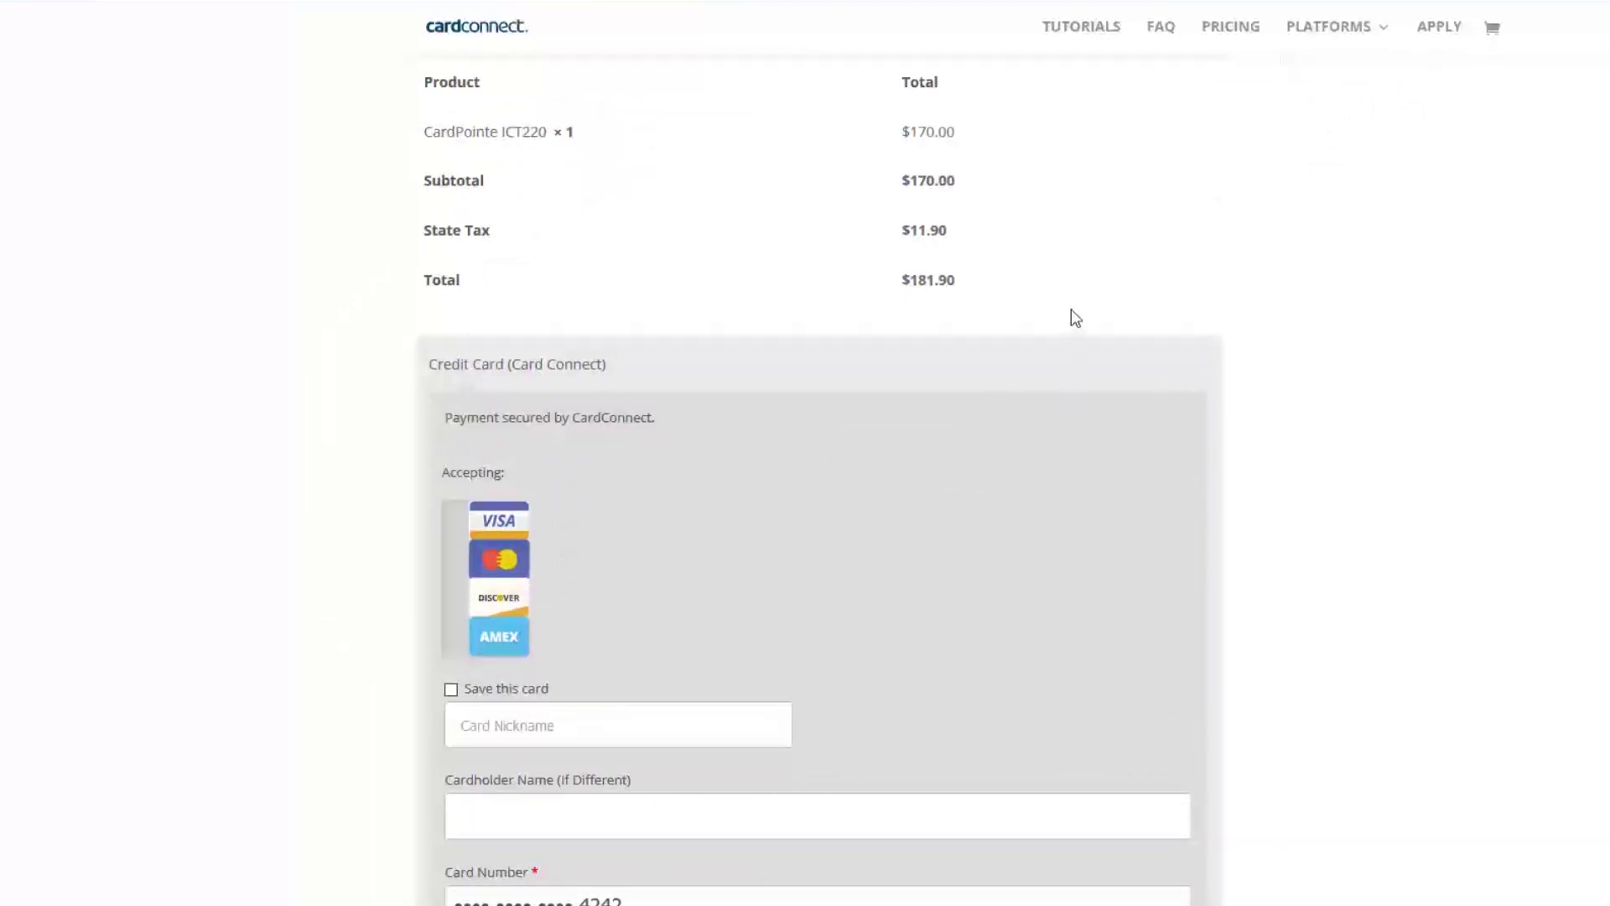
scroll(1077, 314, "down", 2)
scroll(1076, 330, "down", 2)
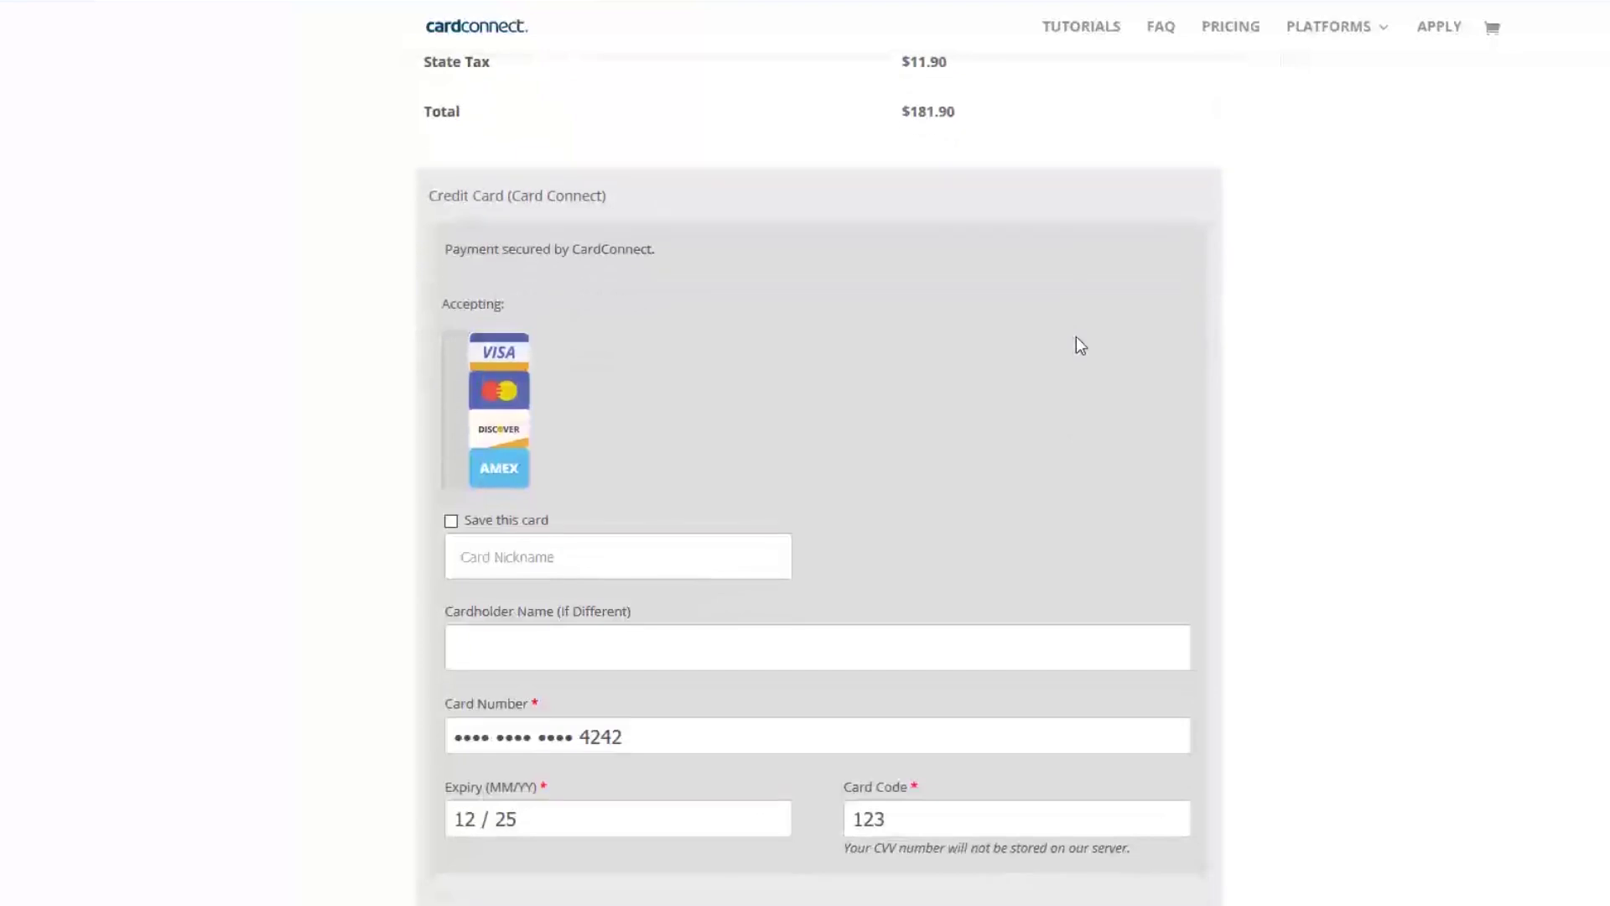
scroll(1076, 337, "down", 2)
scroll(1076, 340, "down", 2)
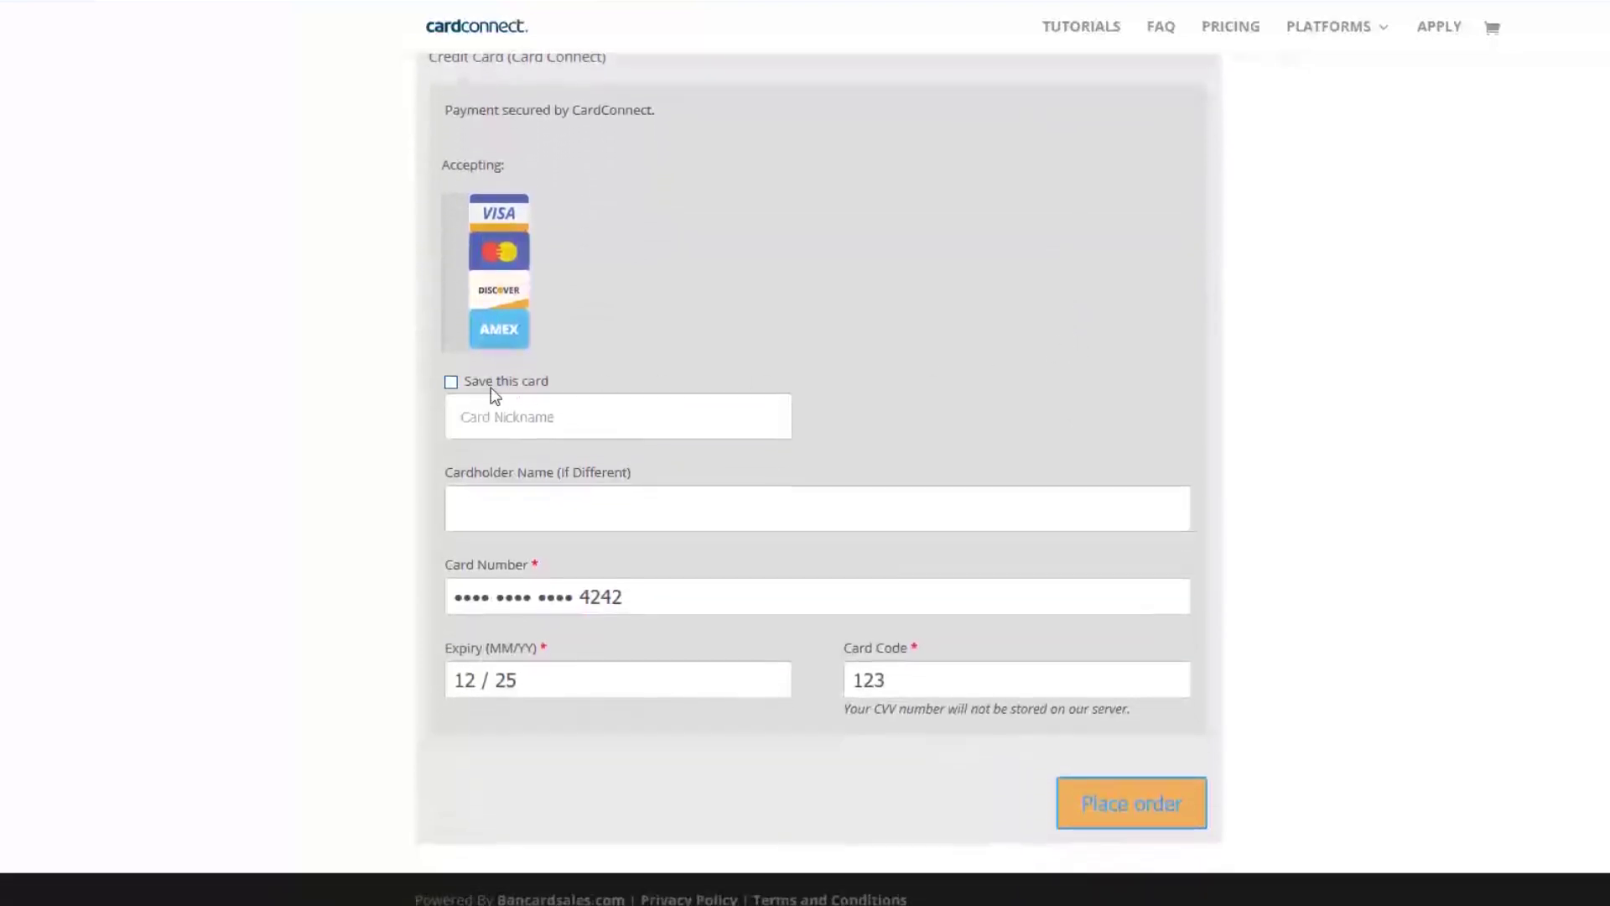
left_click(451, 383)
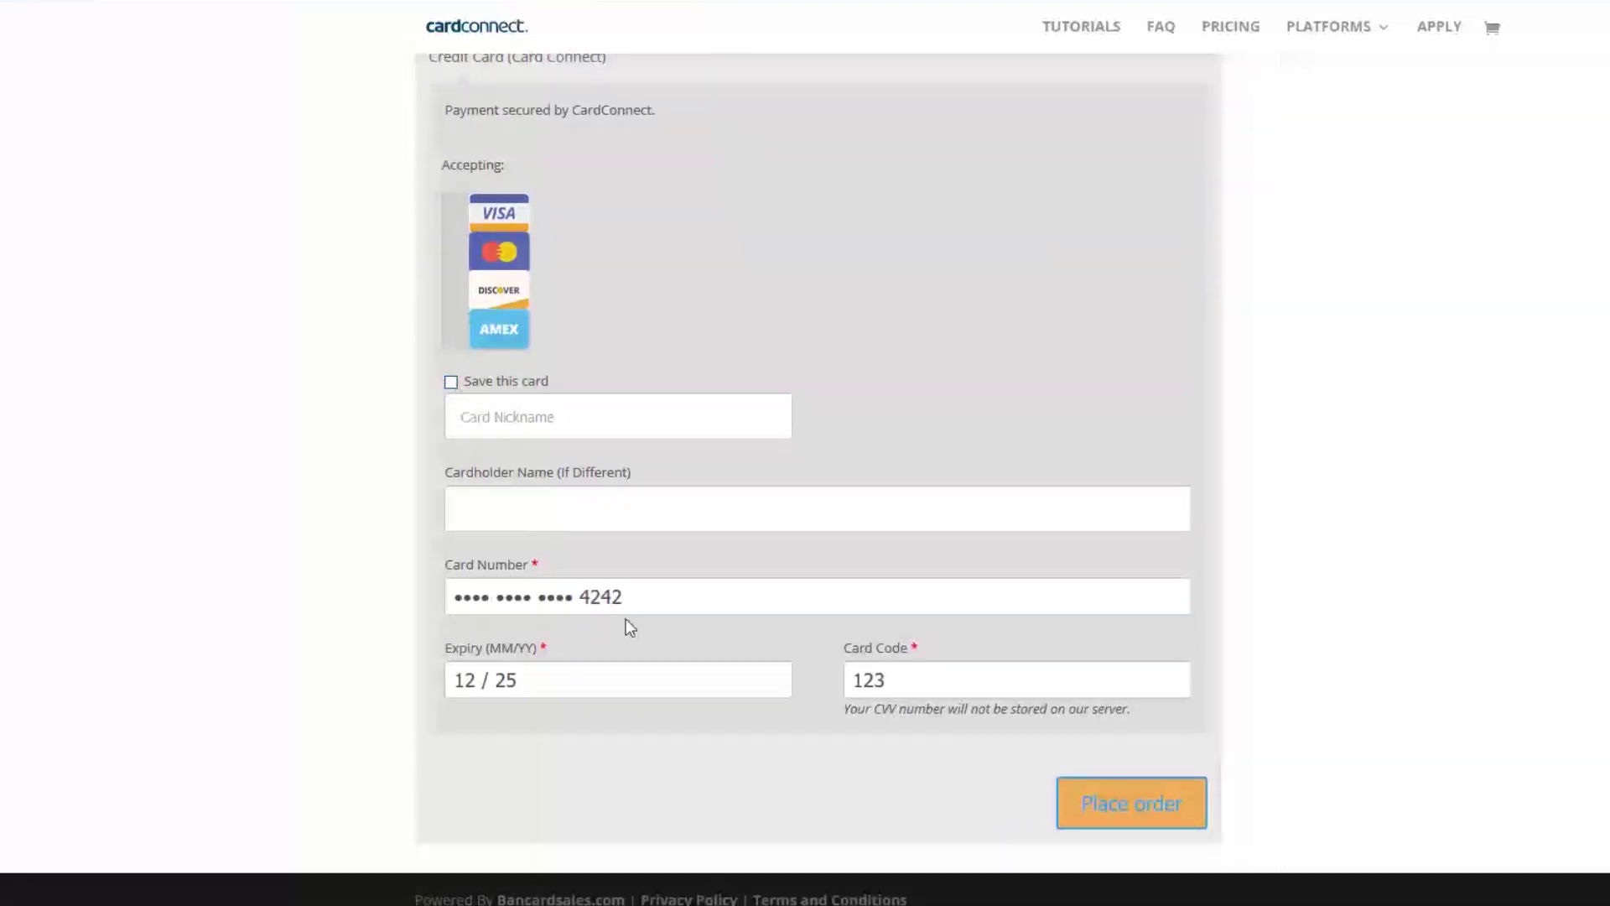
left_click(1102, 815)
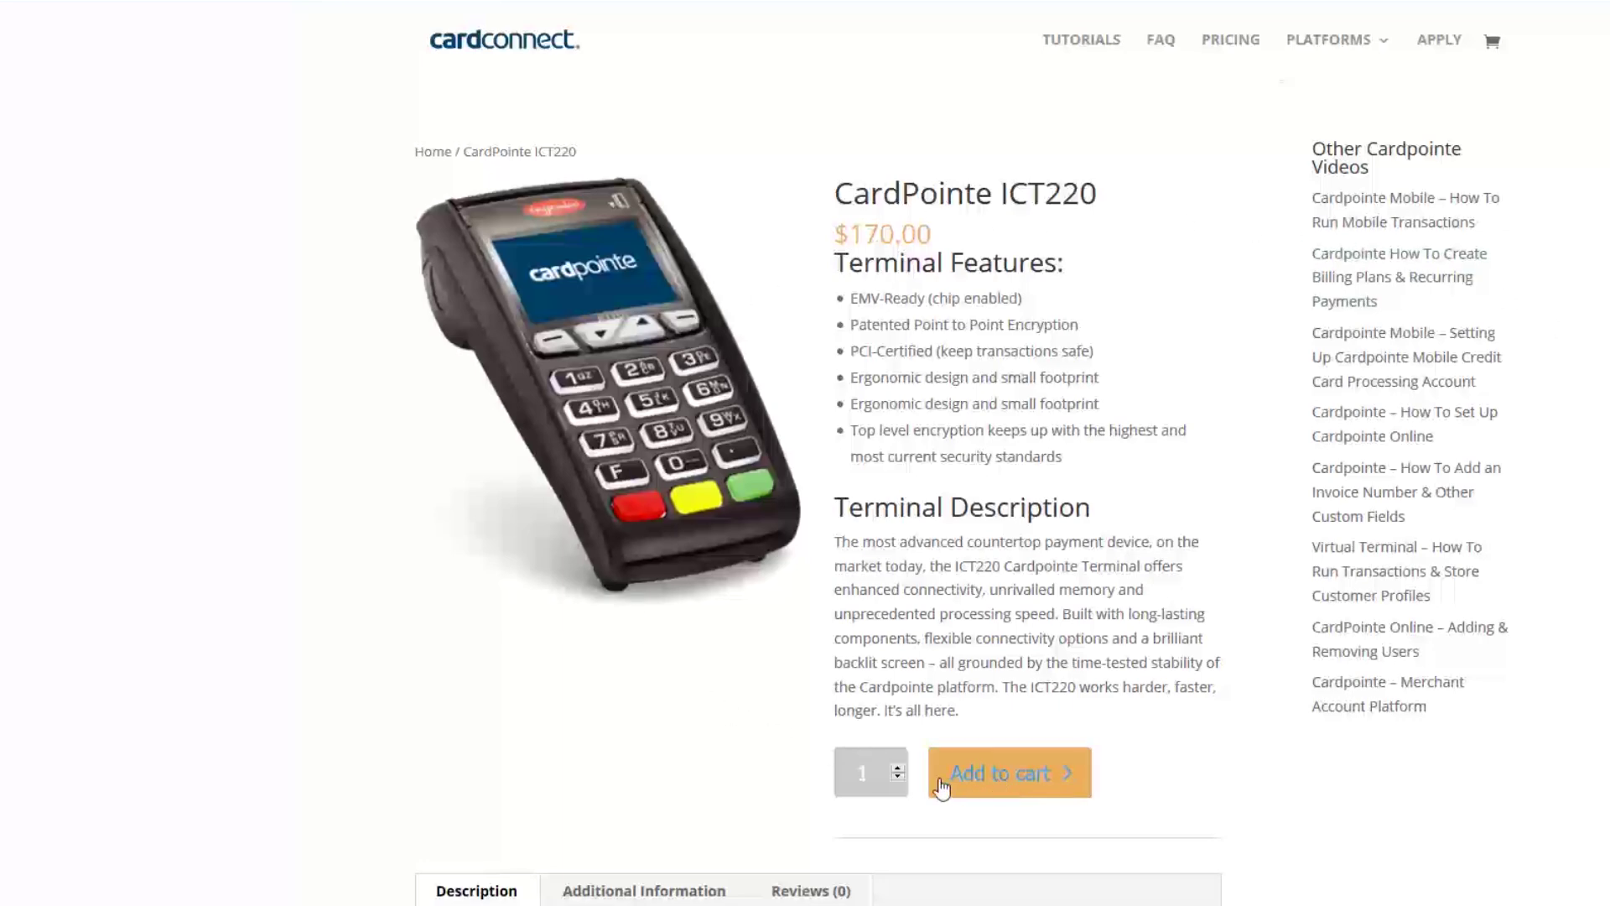
Step: Browse the ICT220 product page with quantity 1, reviewing its description, additional information and reviews
left_click(896, 765)
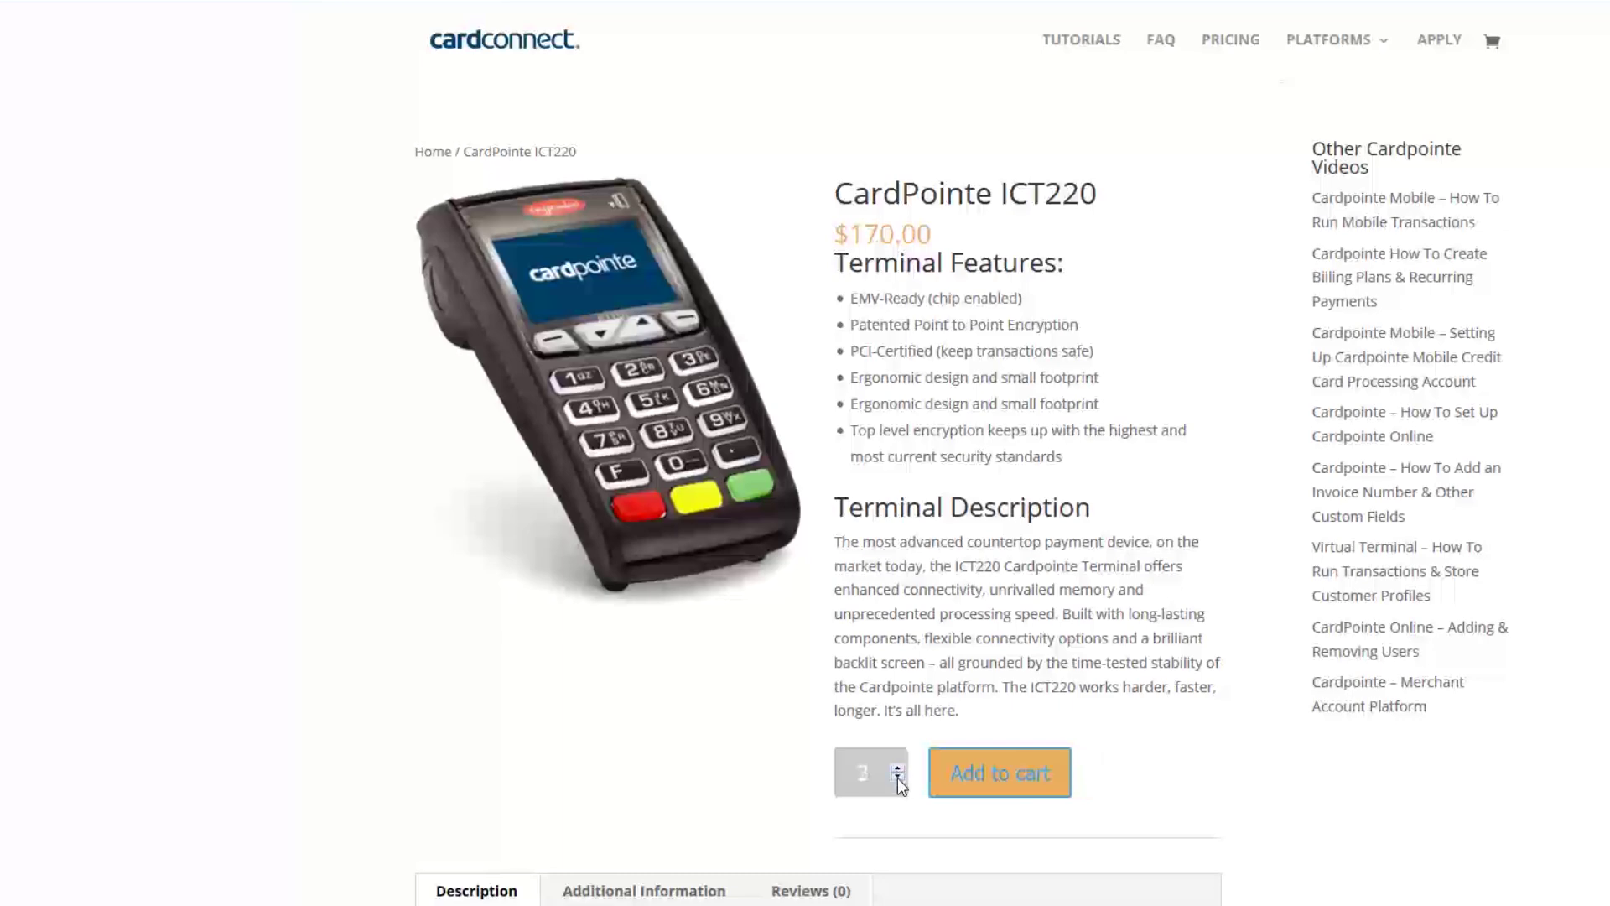
left_click(899, 783)
triple_click(971, 556)
left_click(980, 453)
triple_click(980, 353)
left_click(981, 357)
scroll(980, 357, "down", 3)
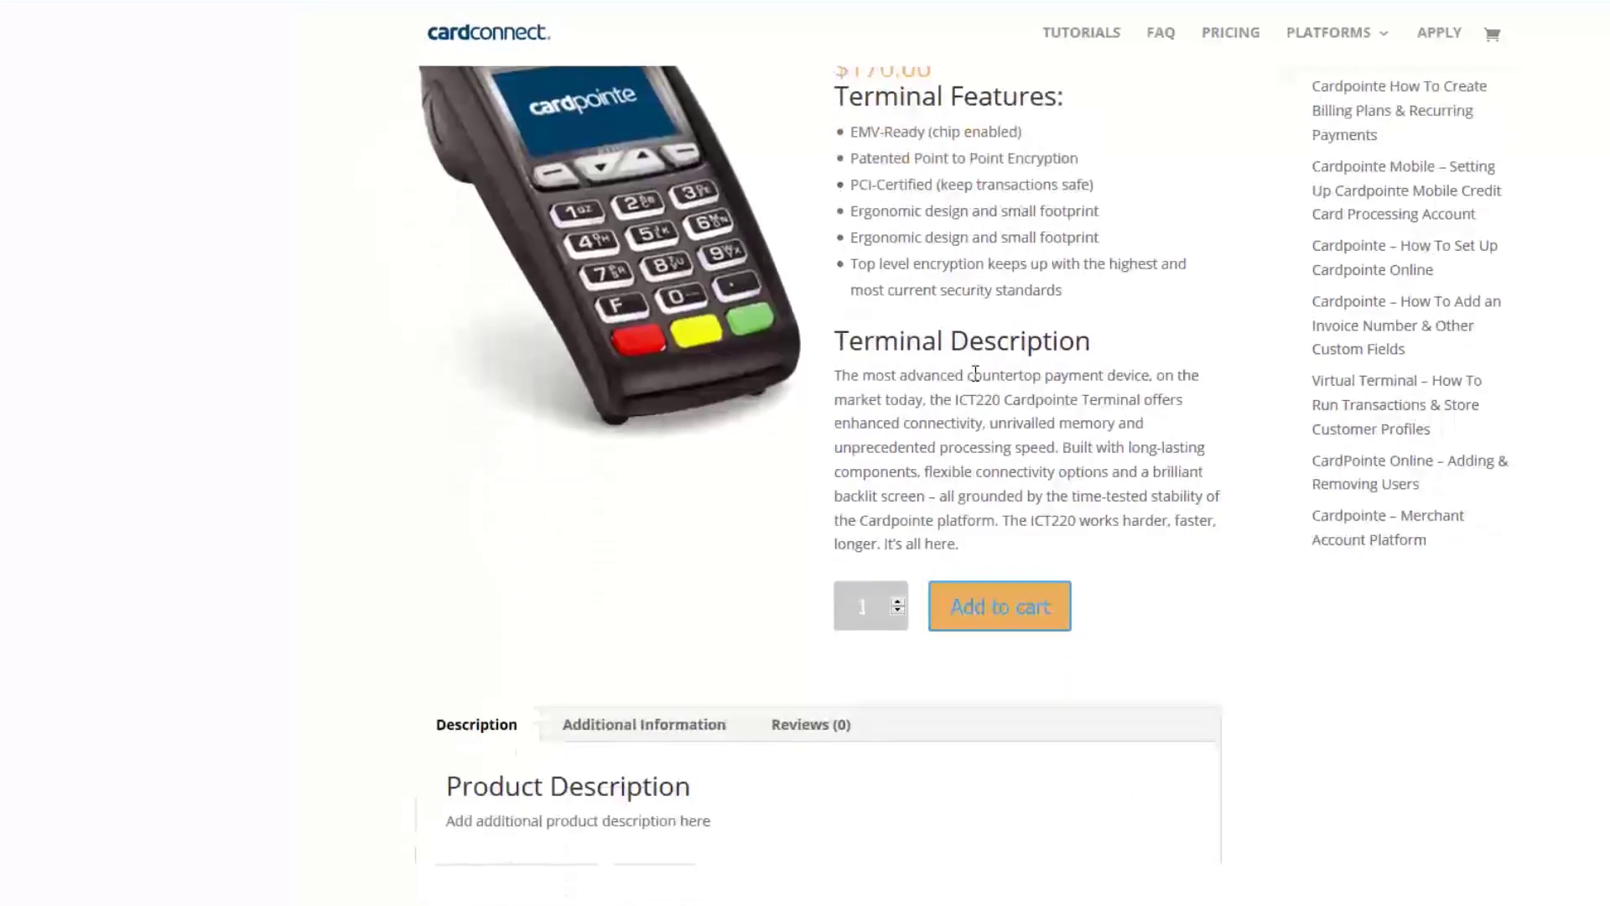
left_click(677, 670)
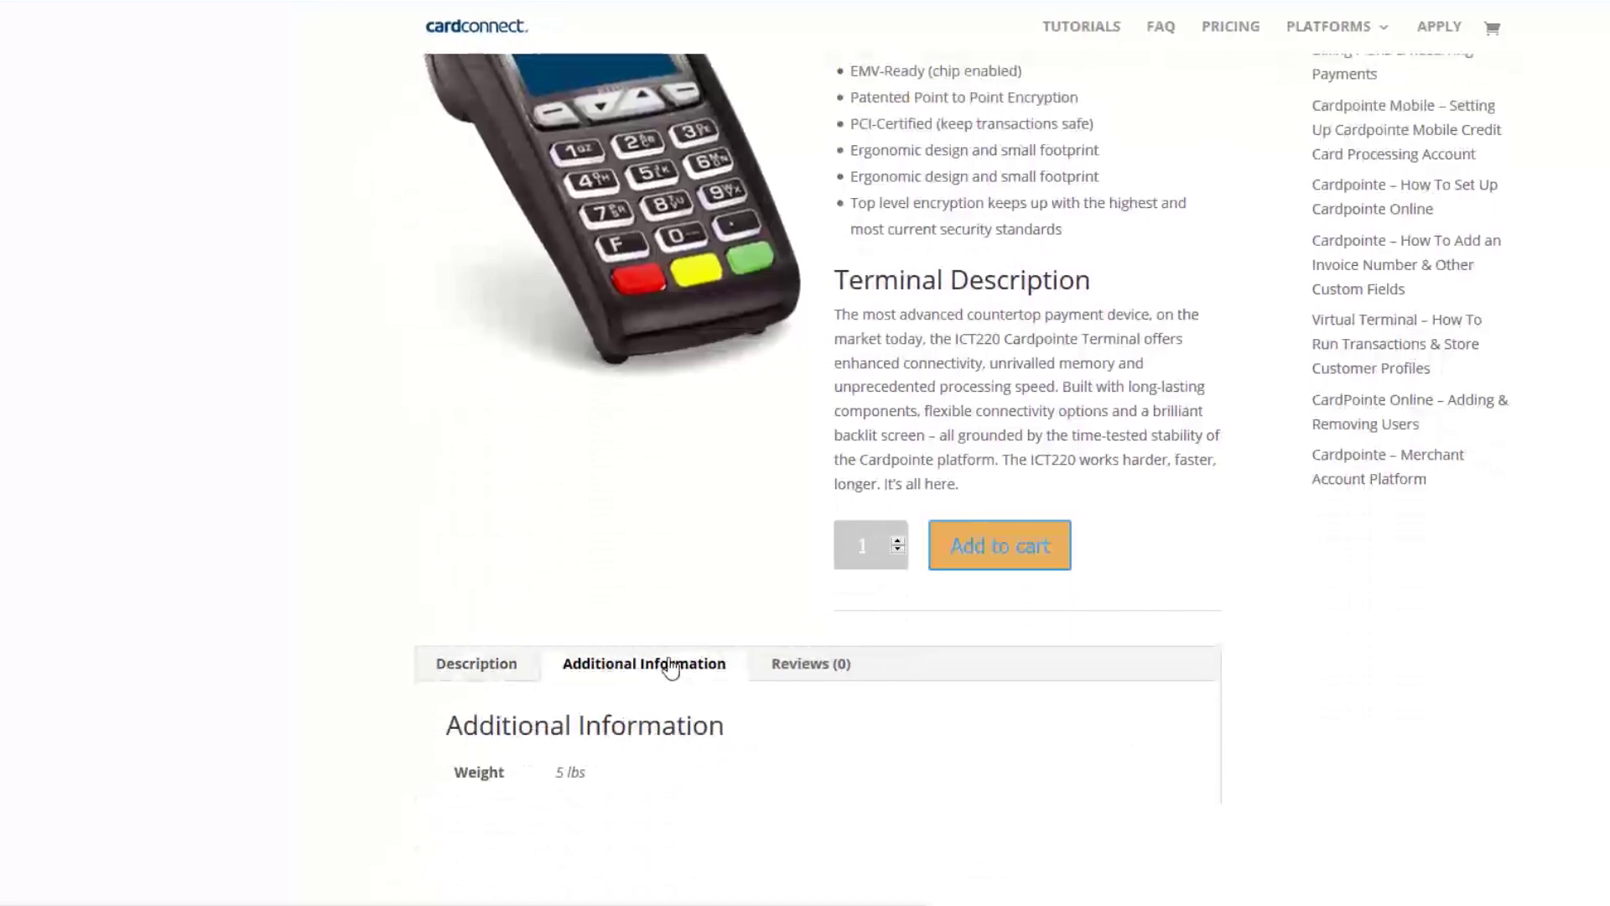
left_click(800, 668)
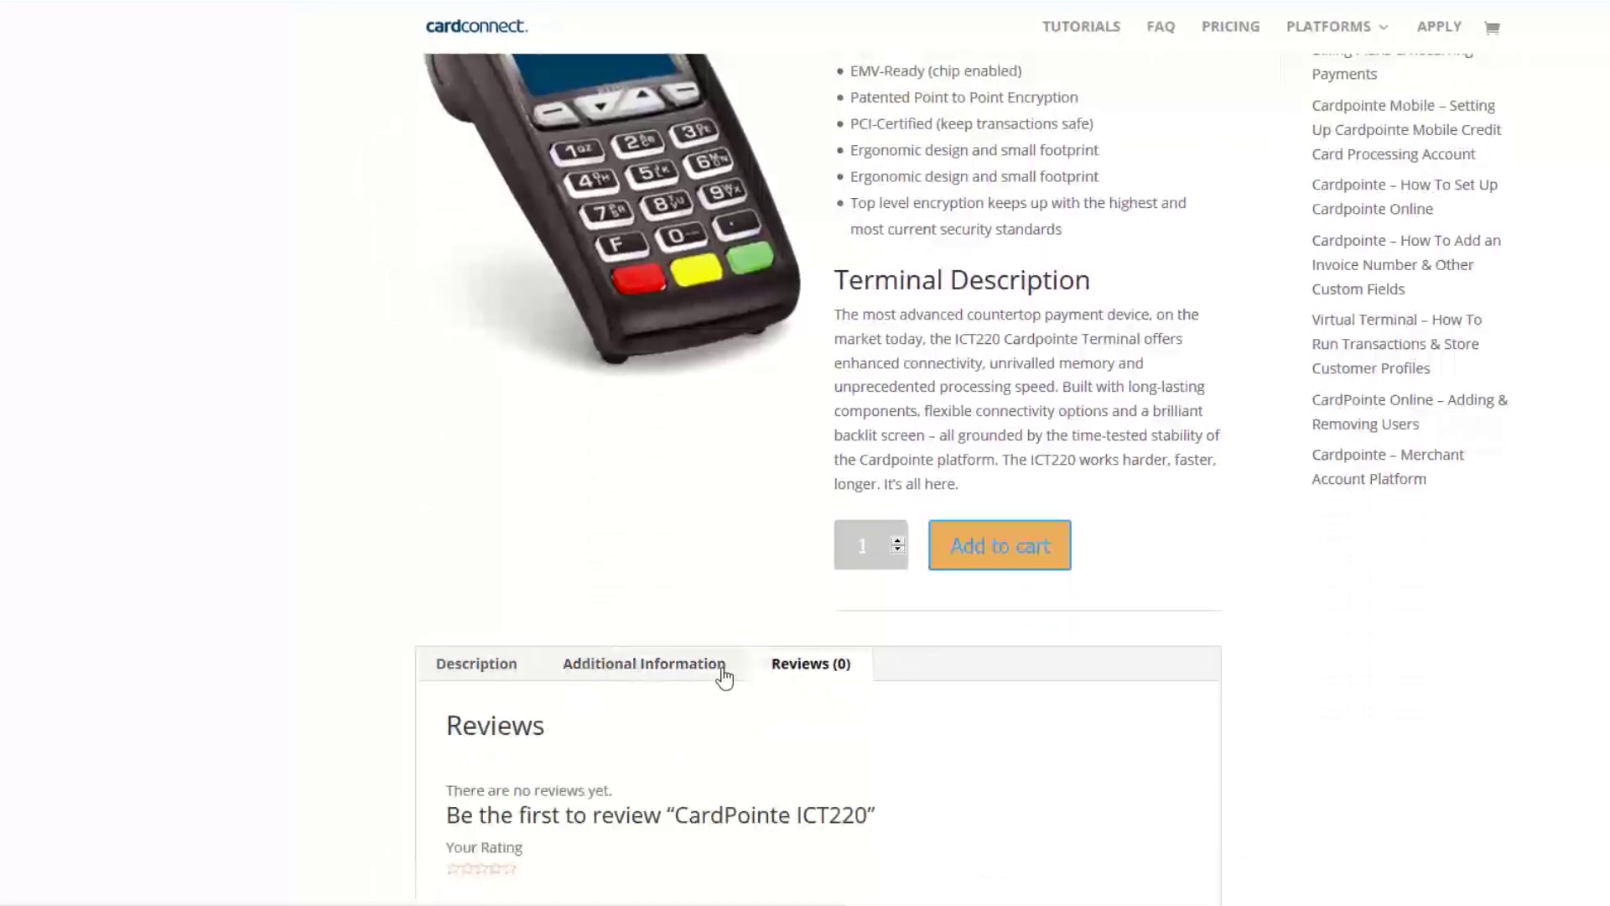
left_click(484, 663)
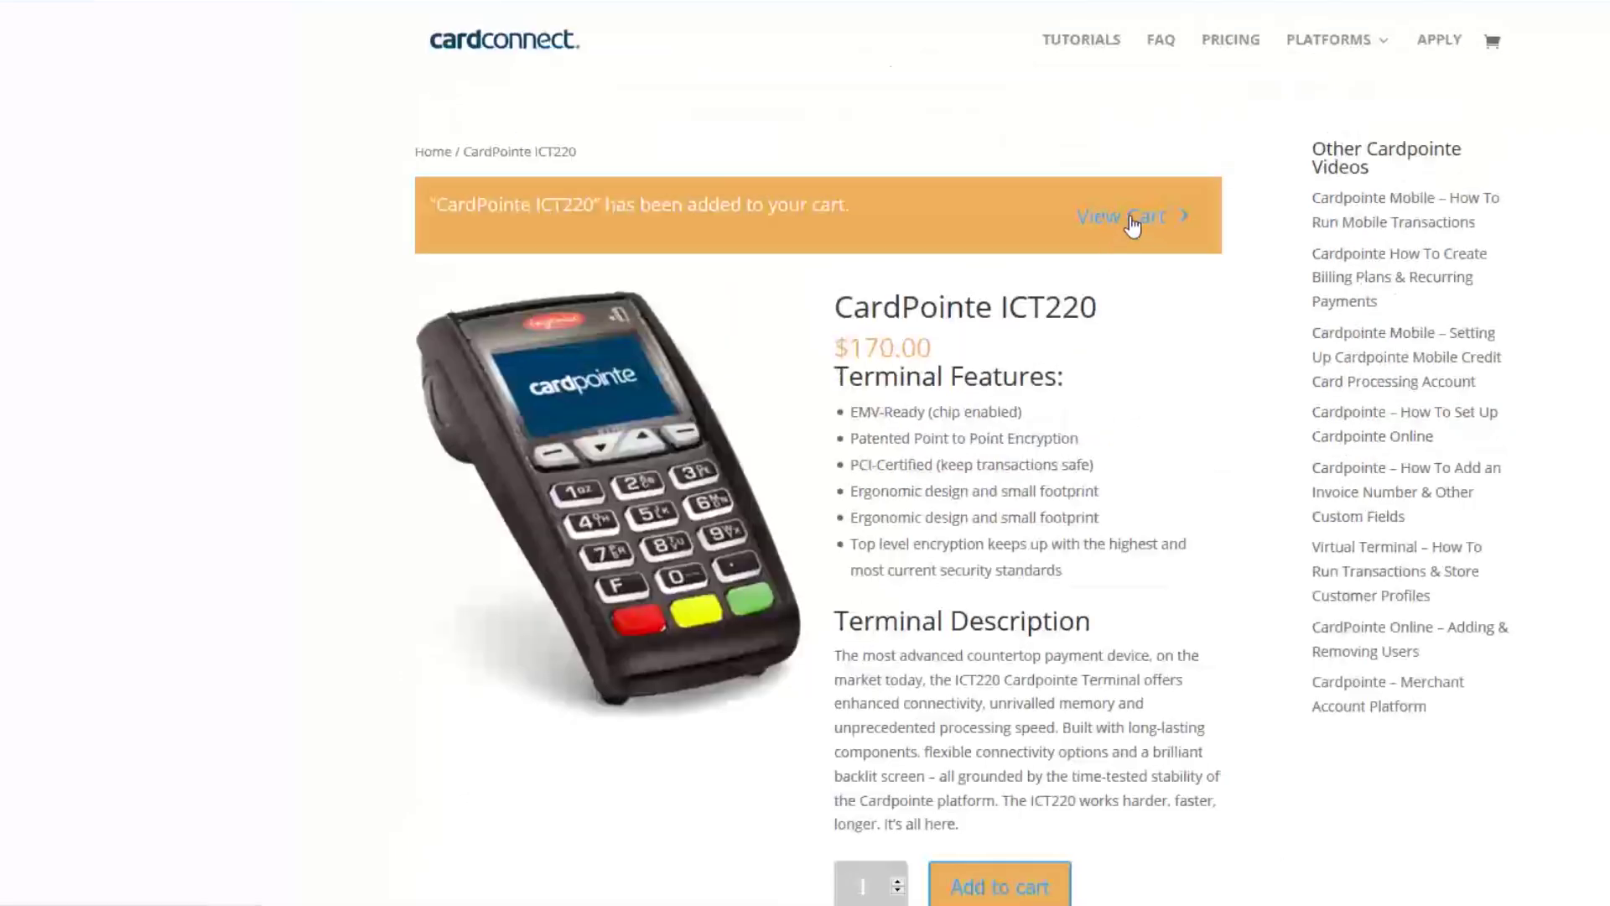
Step: View the cart and proceed to checkout showing the payment options
left_click(1132, 223)
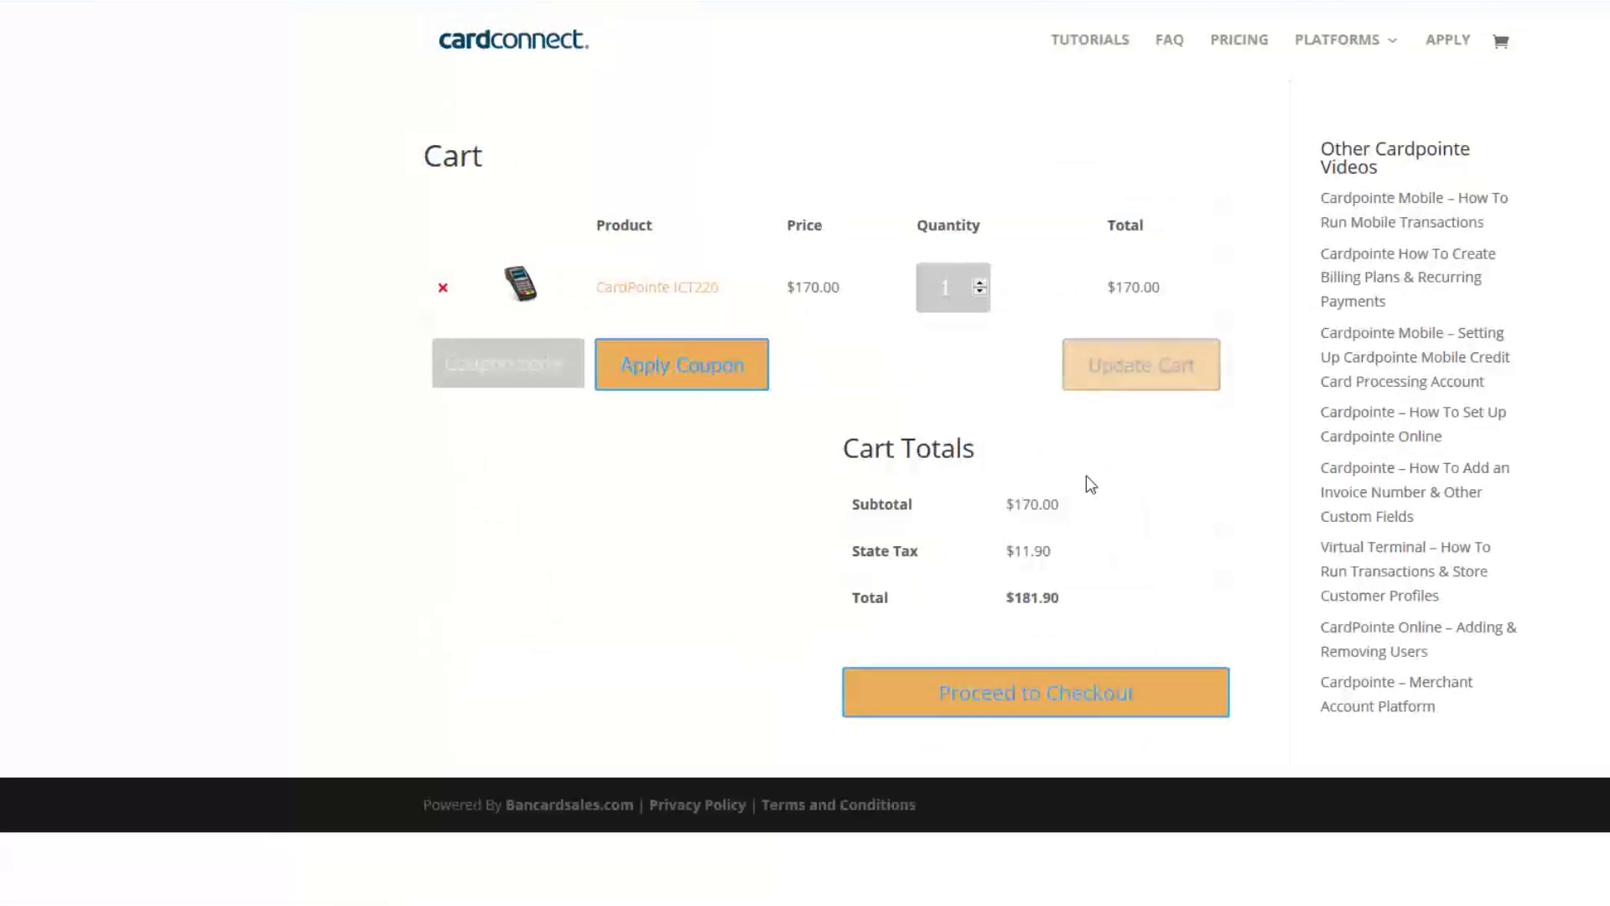
left_click(1034, 685)
left_click(1052, 704)
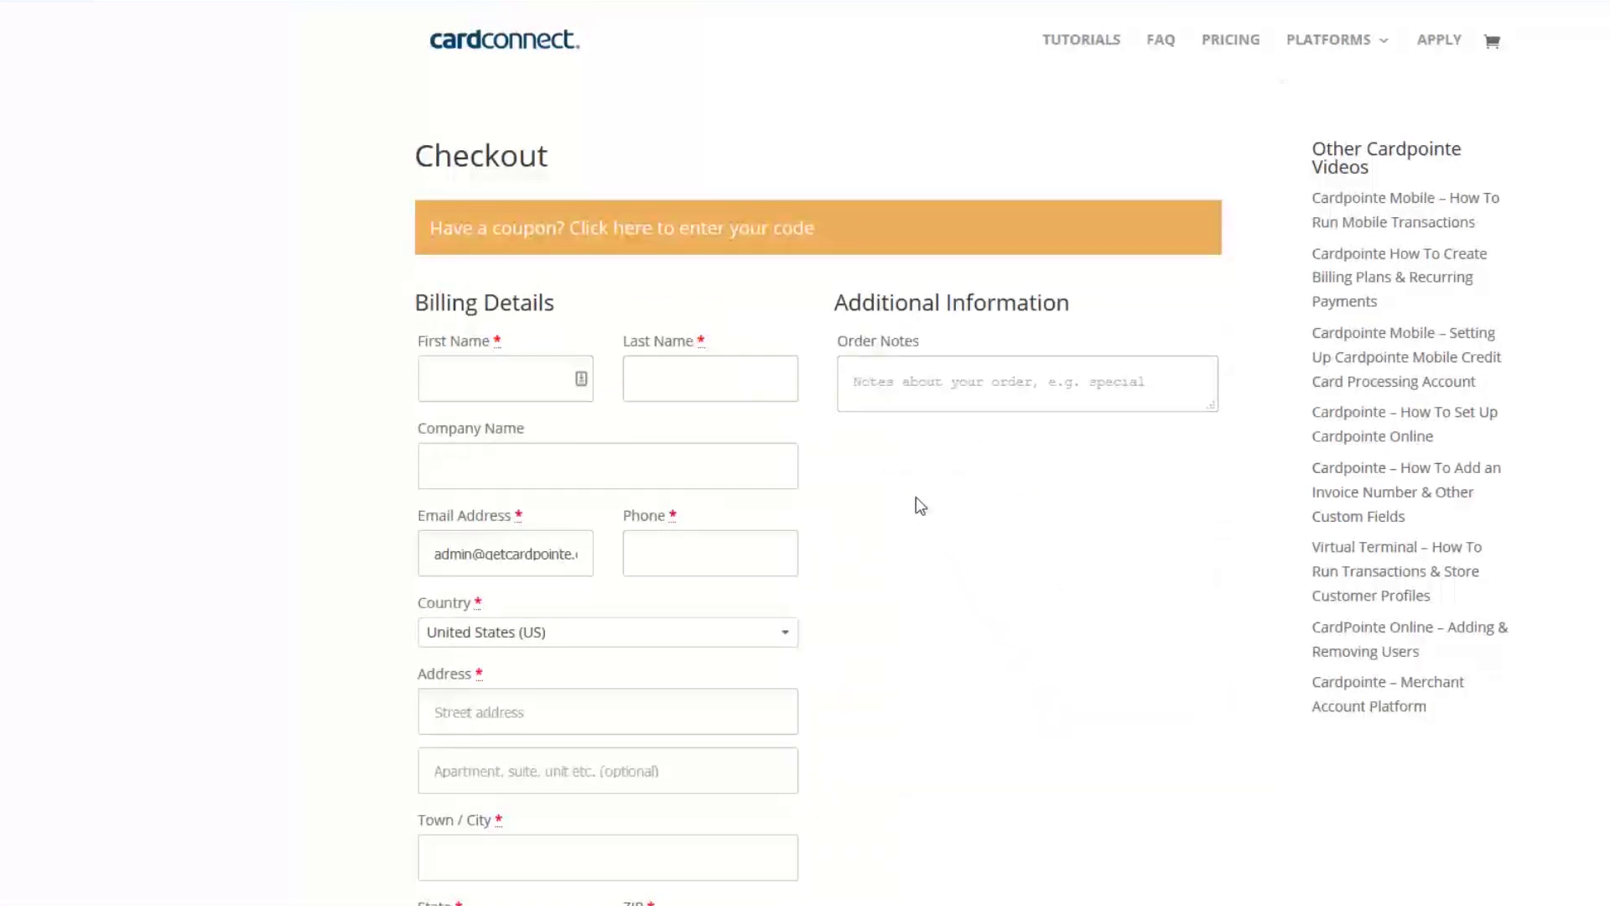
scroll(917, 504, "down", 3)
scroll(912, 499, "down", 1)
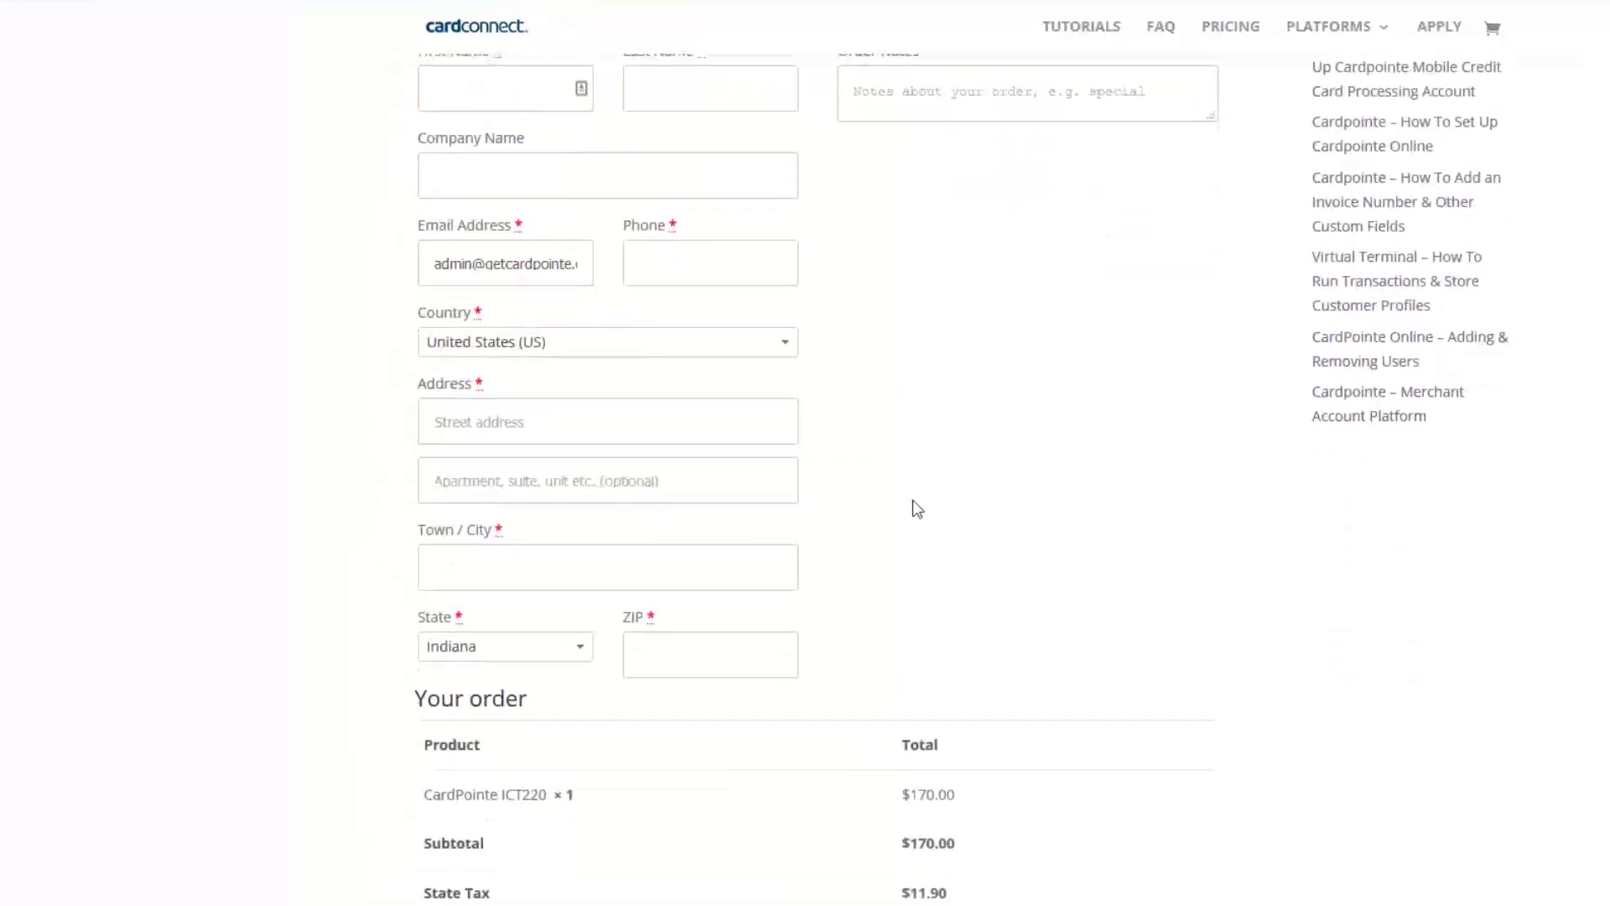
scroll(912, 499, "down", 1)
scroll(912, 500, "down", 1)
scroll(913, 500, "down", 1)
scroll(913, 500, "down", 1)
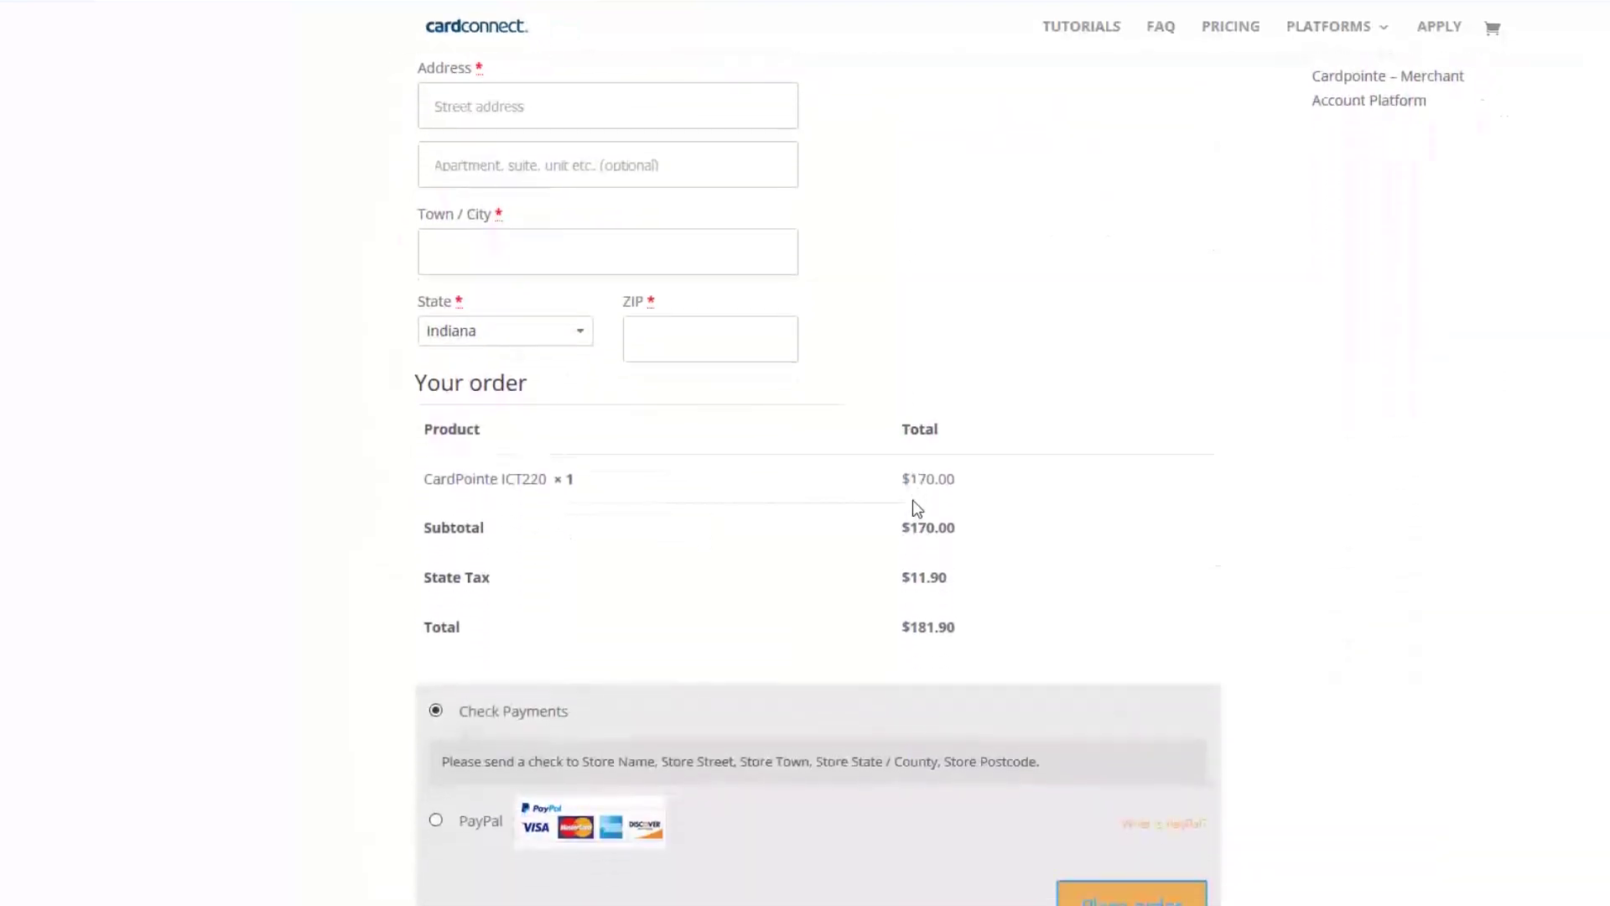